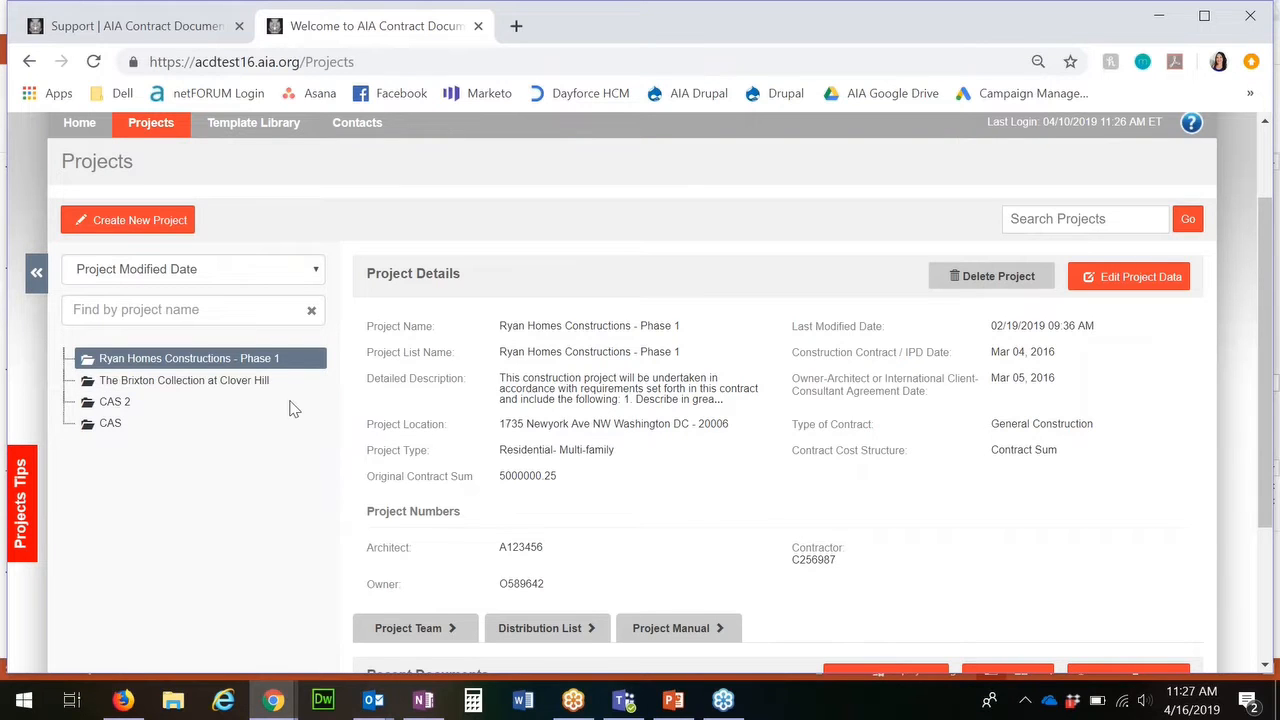
Review the Ryan Homes Constructions - Phase 1 project details and open its full document list
scroll(290, 408, "down", 2)
scroll(290, 408, "down", 1)
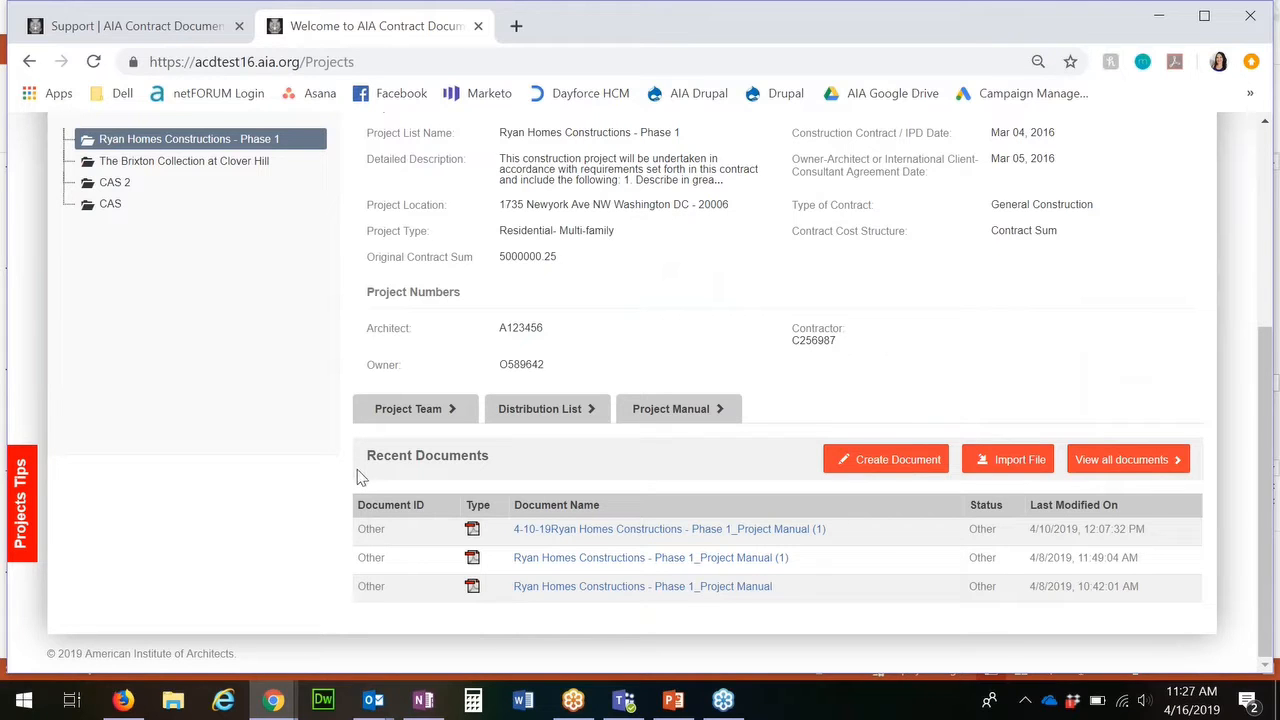
scroll(361, 478, "up", 1)
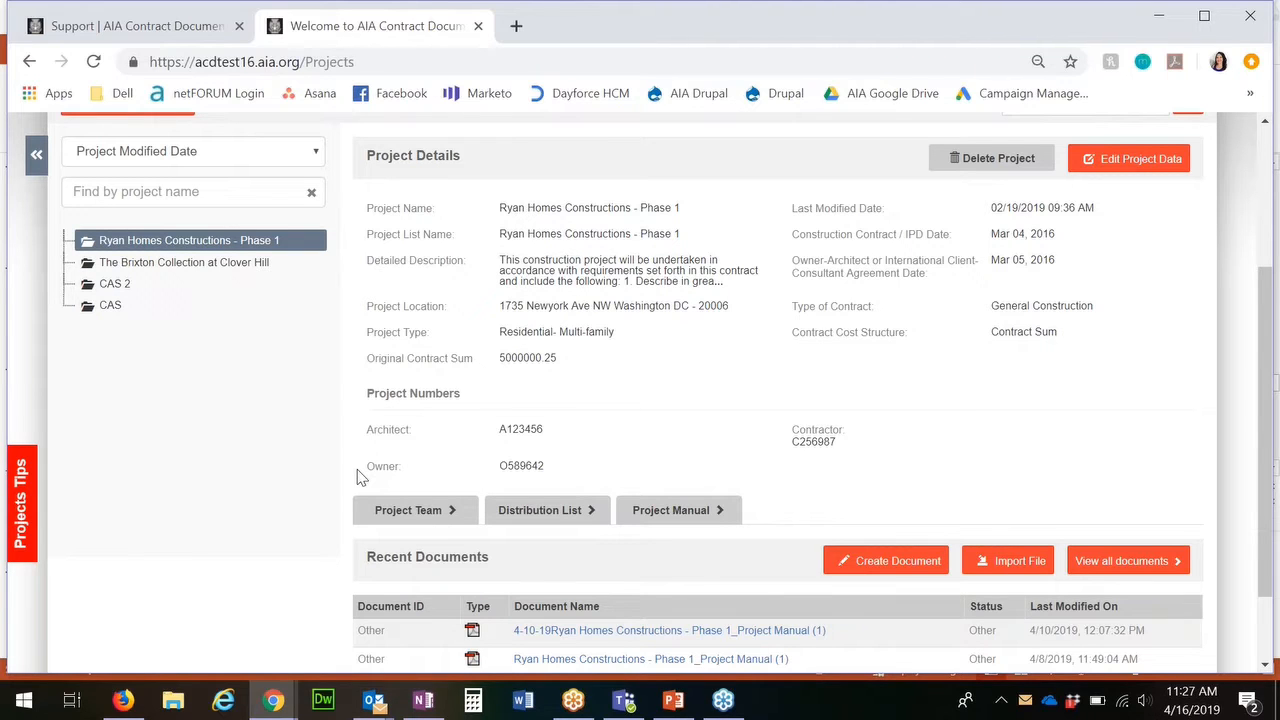
scroll(360, 475, "down", 2)
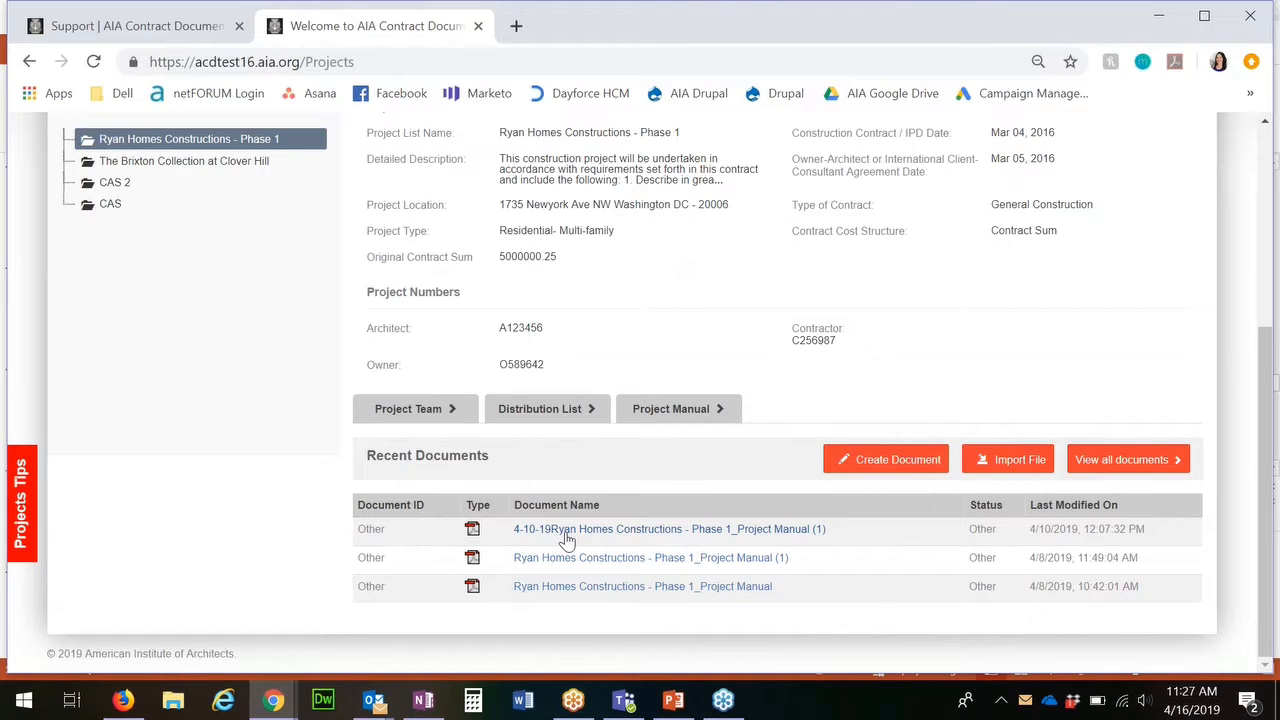
left_click(1125, 462)
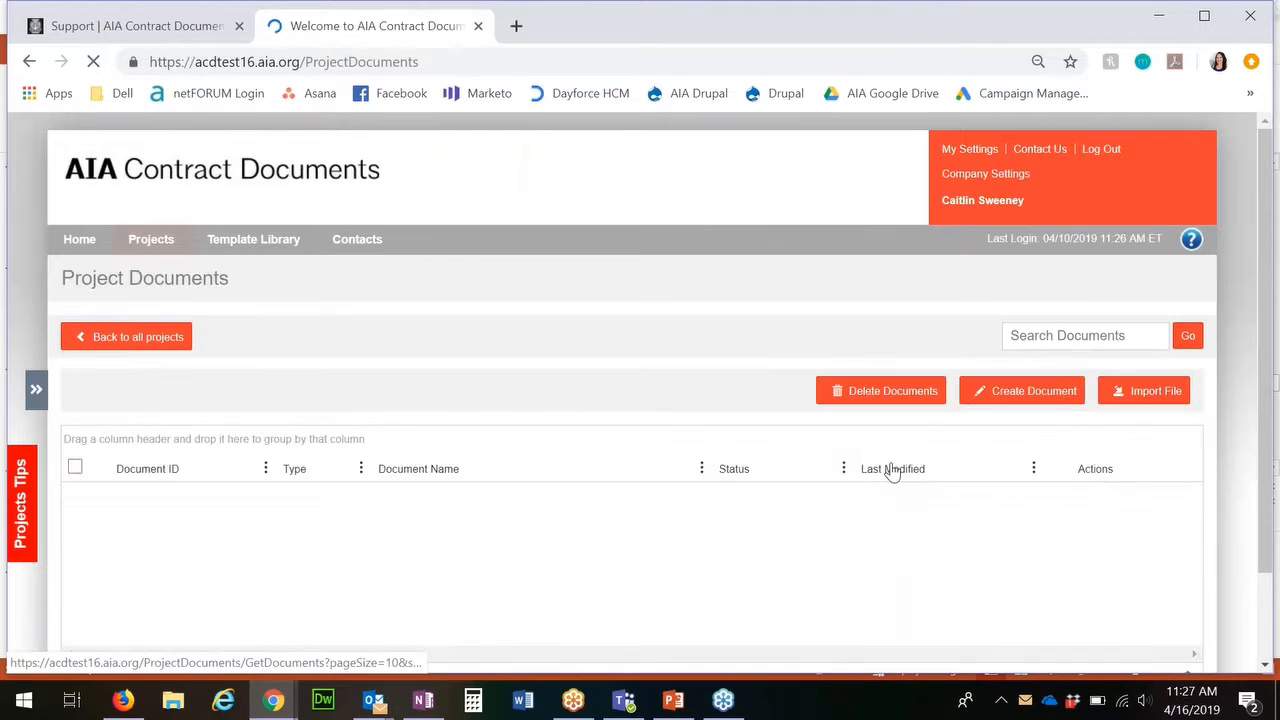
Show the additional actions available for the 4-10-19 Ryan Homes Constructions - Phase 1 Project Manual (1) document
scroll(893, 473, "down", 2)
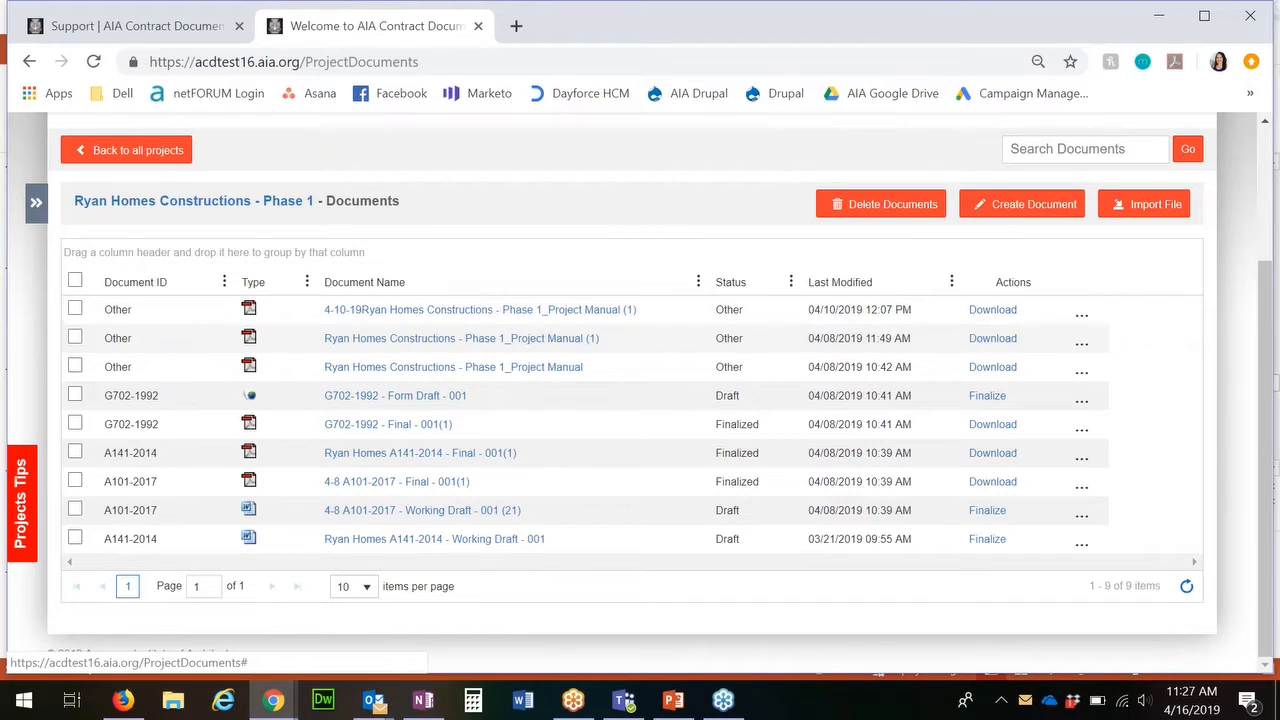
left_click(1083, 318)
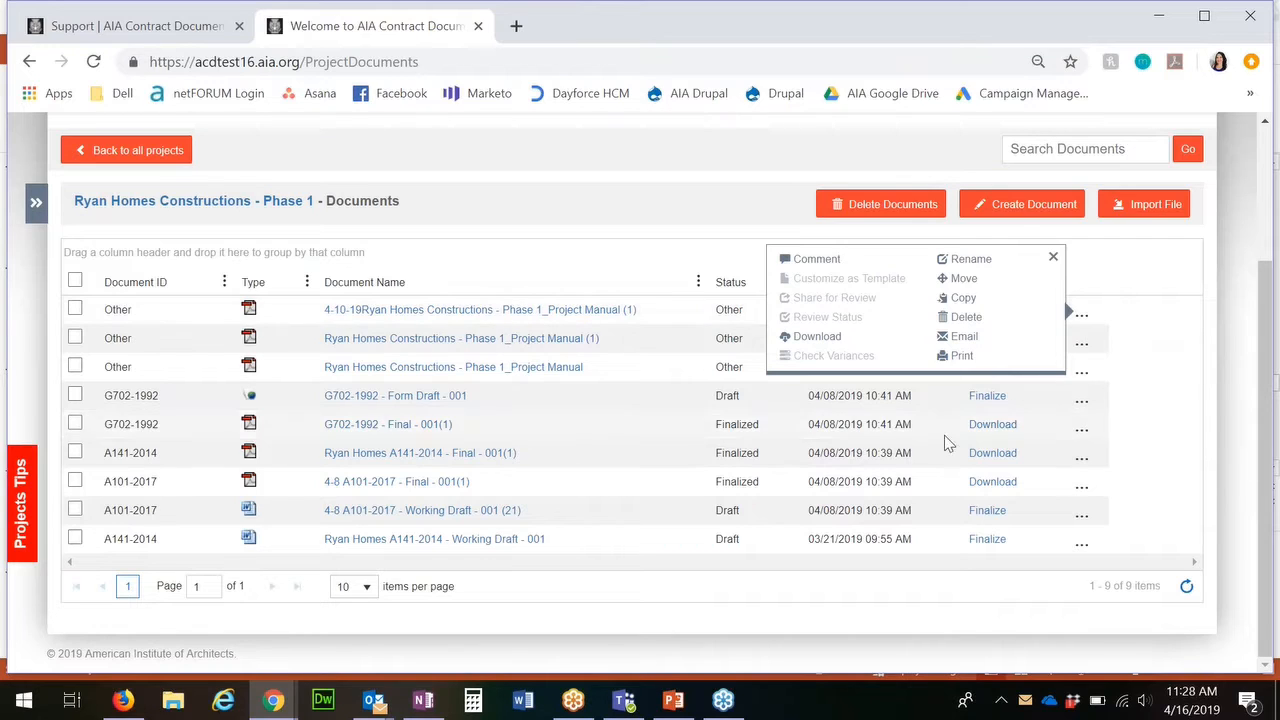
scroll(676, 310, "up", 1)
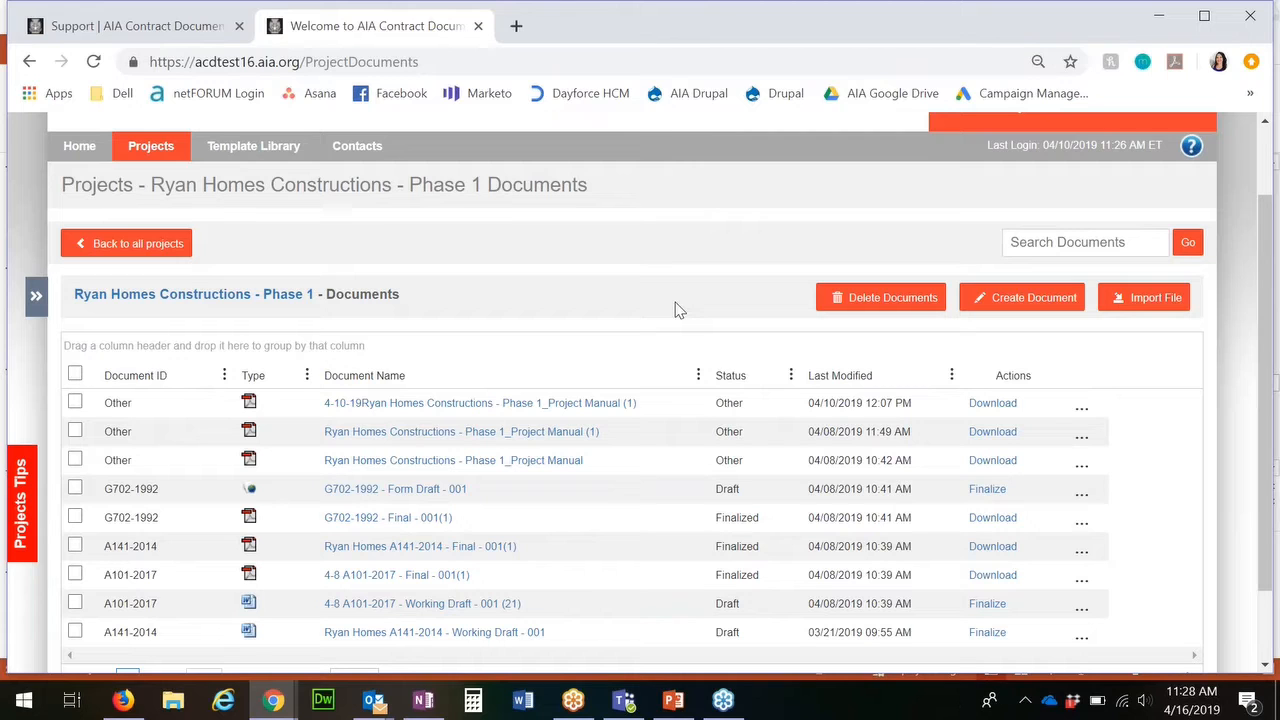
Return to all projects, filter the project list by "Cas", and clear the filter
left_click(185, 254)
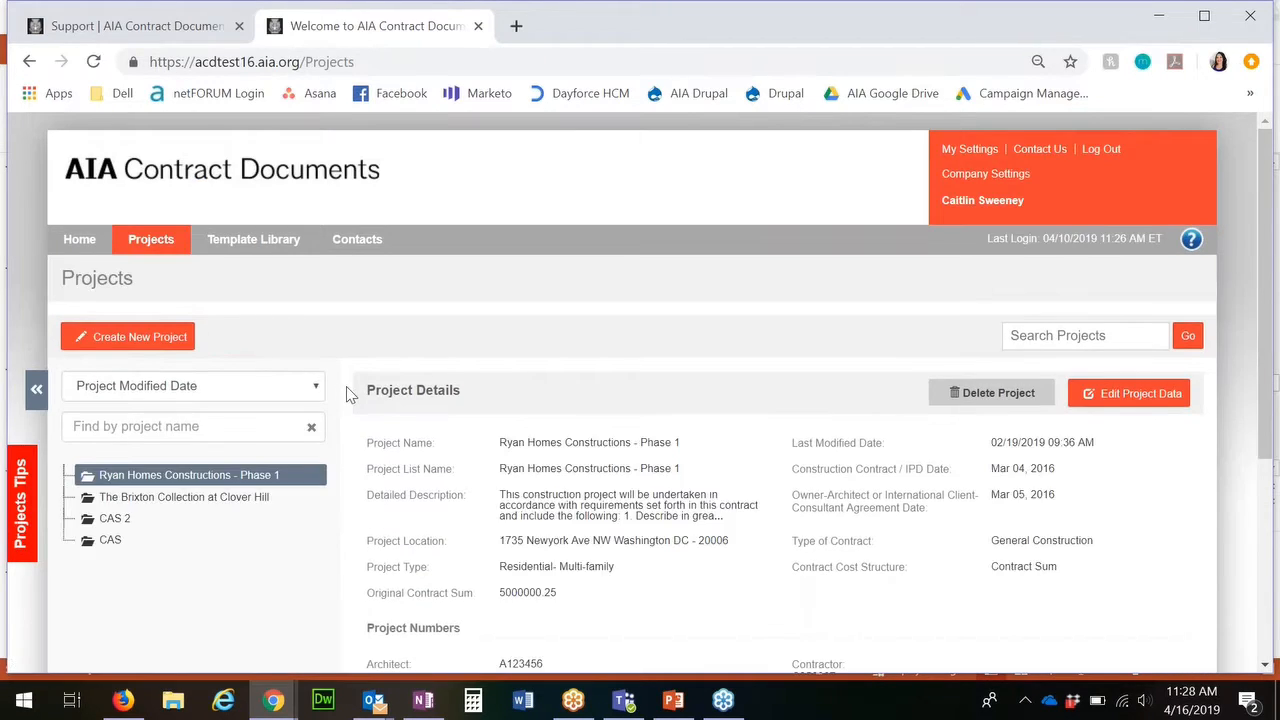
scroll(346, 386, "down", 1)
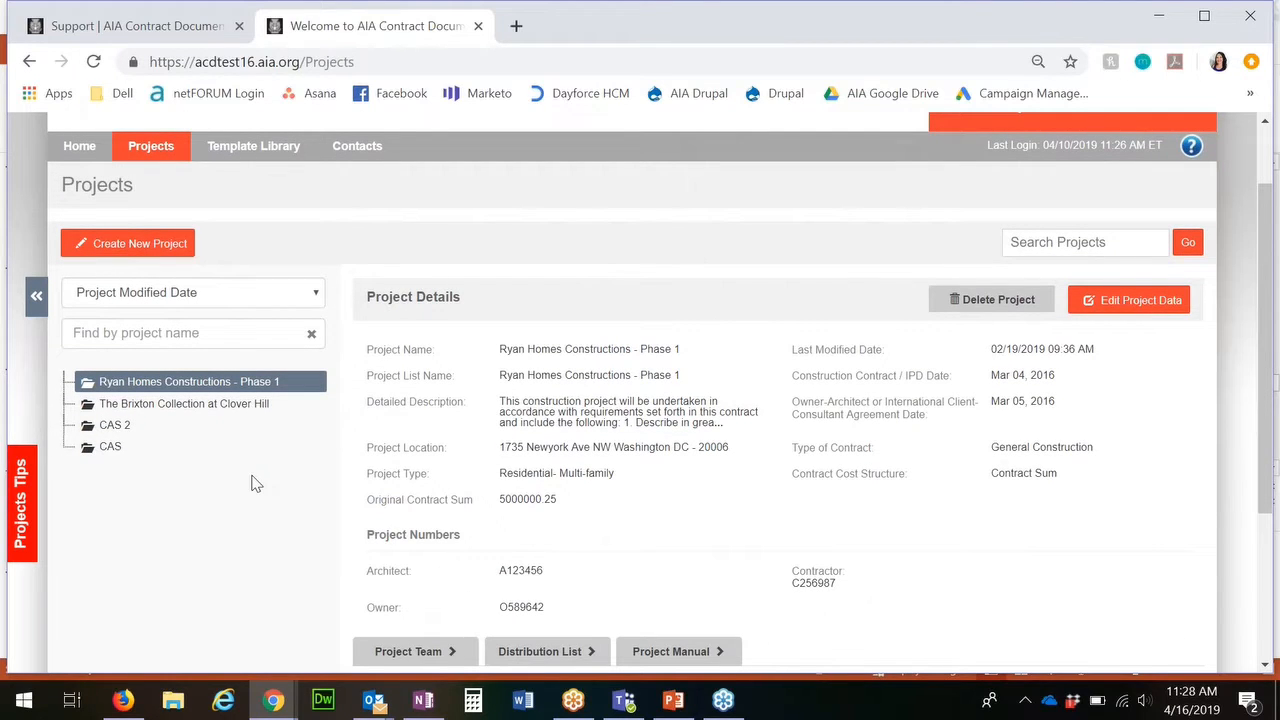
left_click(220, 339)
type("Cas")
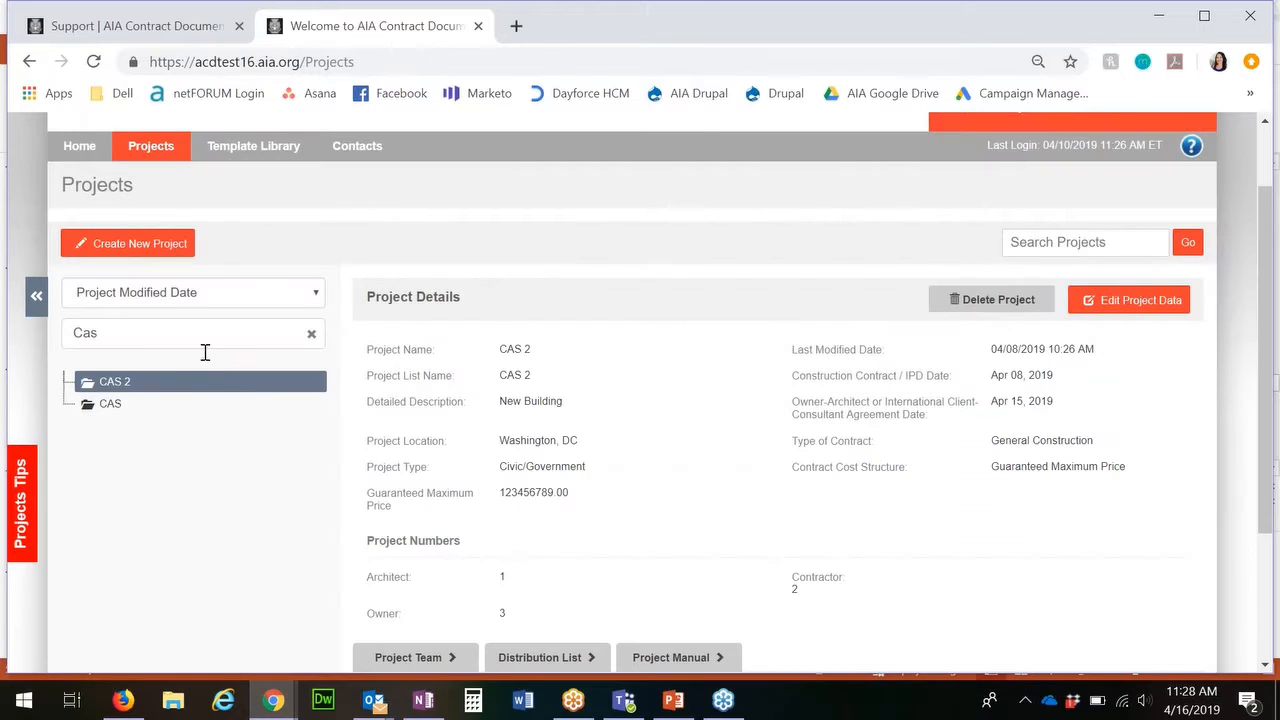
key("BackSpace")
key("BackSpace")
key("BackSpace")
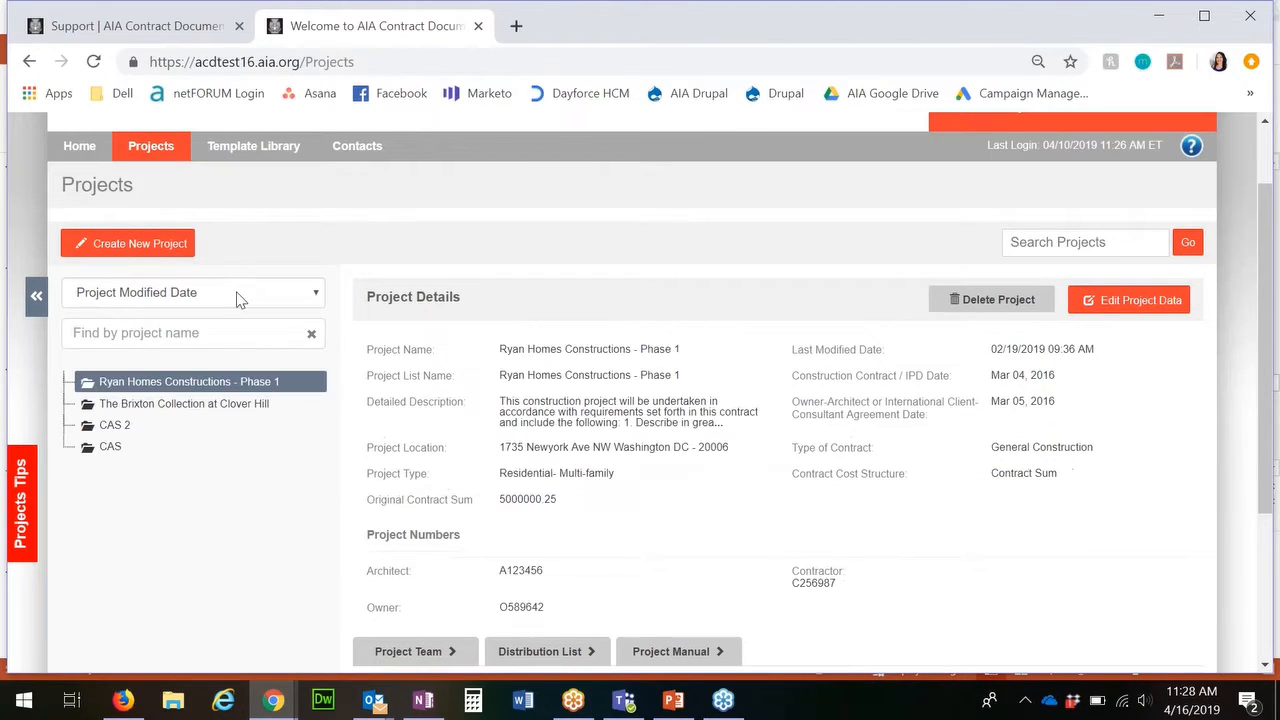
Sort the project list by Project Name
left_click(240, 294)
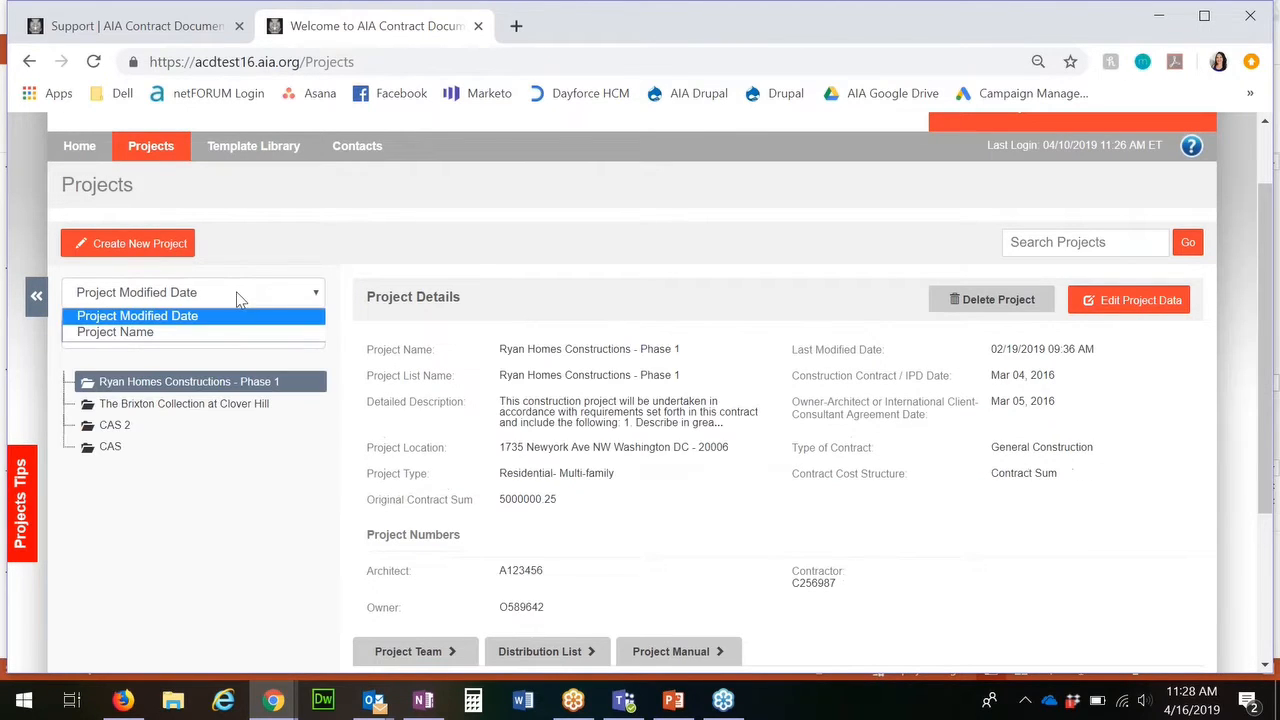
left_click(200, 332)
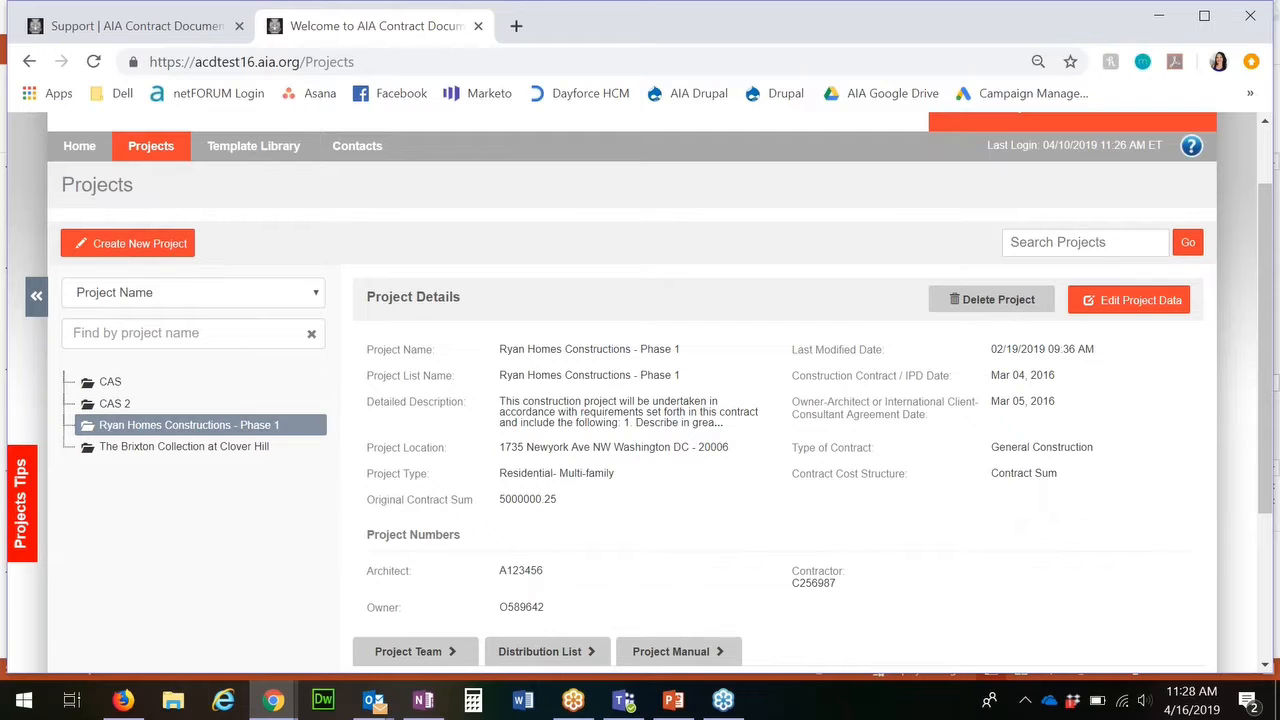
Open the complete list of documents from the Recent Documents section of Ryan Homes Constructions - Phase 1
scroll(240, 492, "down", 1)
scroll(240, 497, "down", 1)
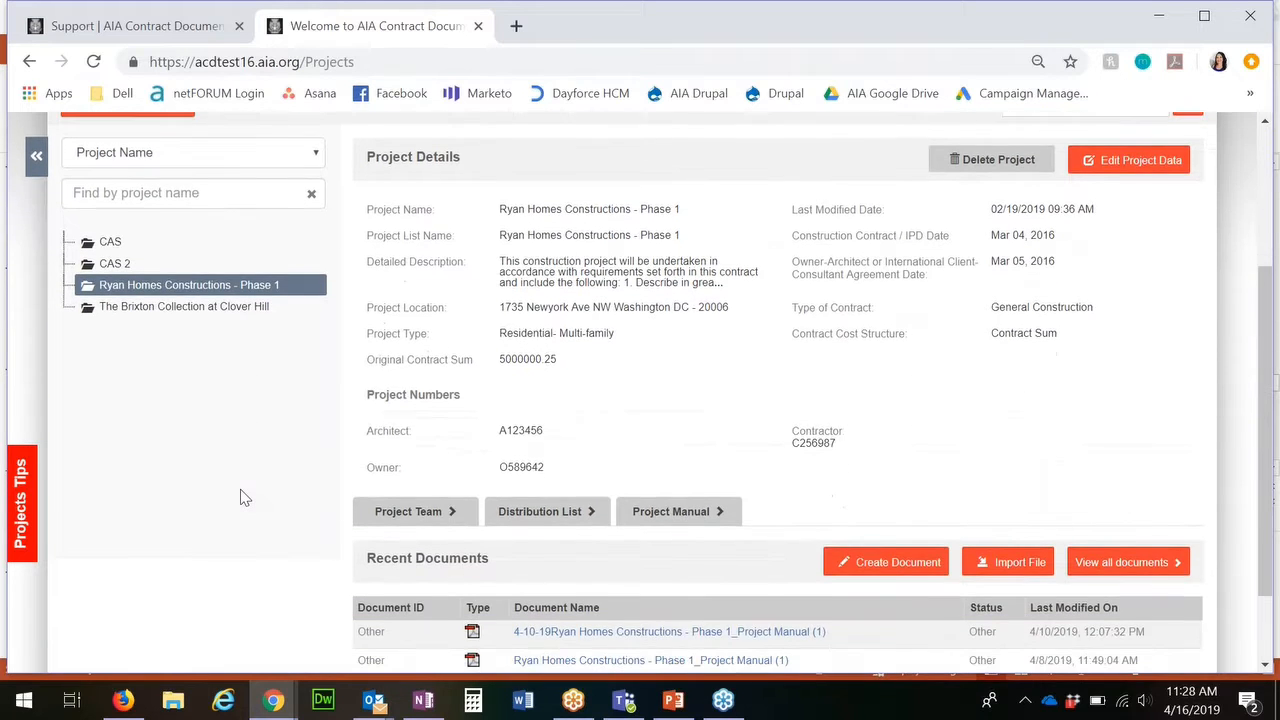
scroll(240, 497, "down", 1)
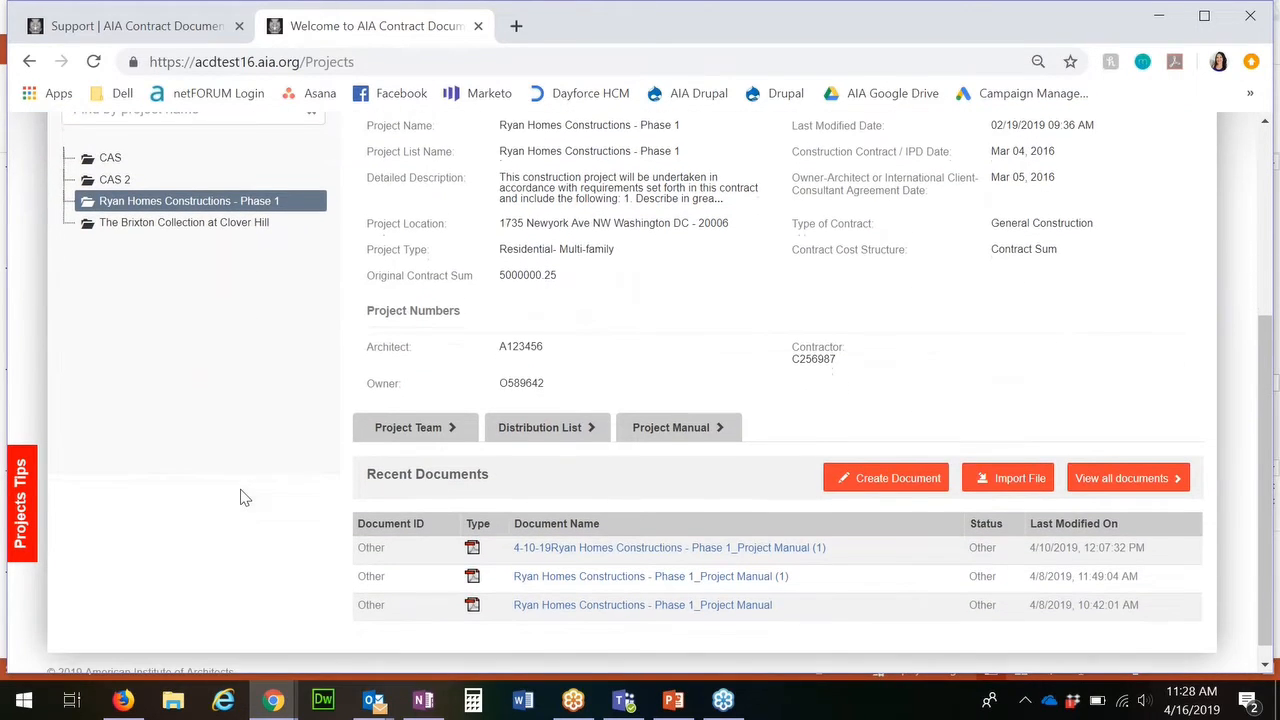
left_click(1144, 491)
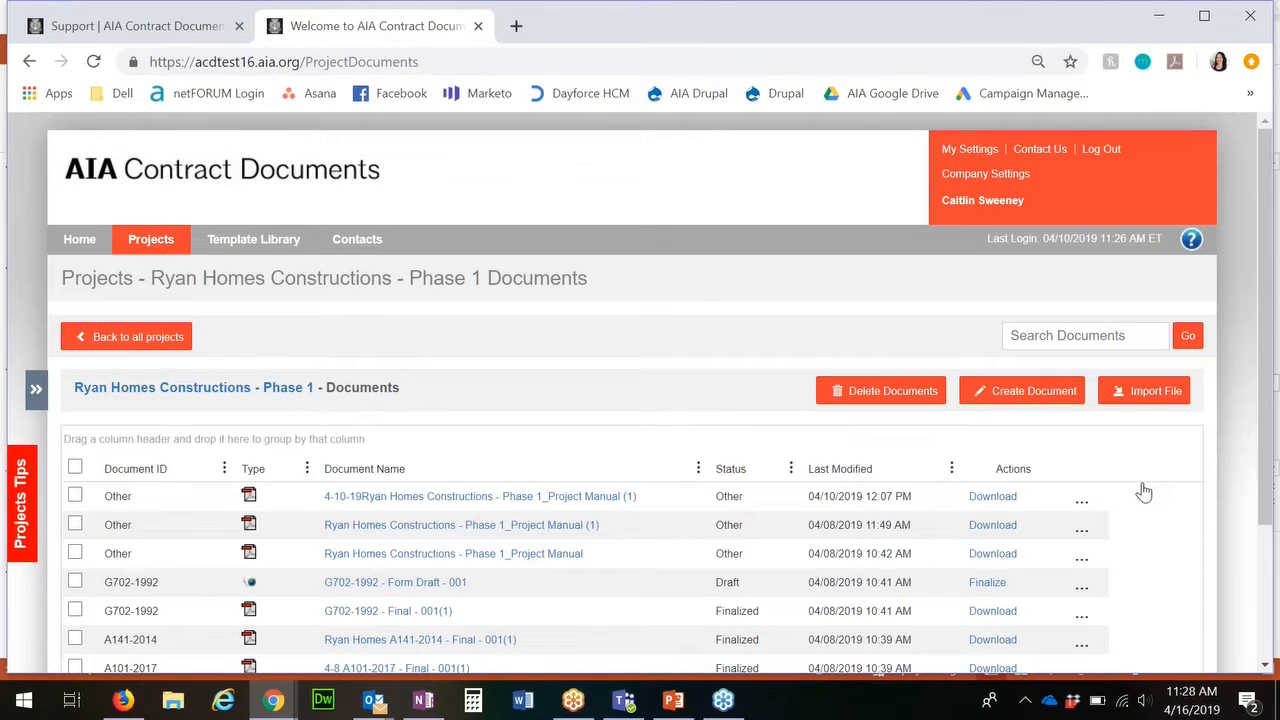
Group the project's documents by Document ID
scroll(846, 443, "down", 1)
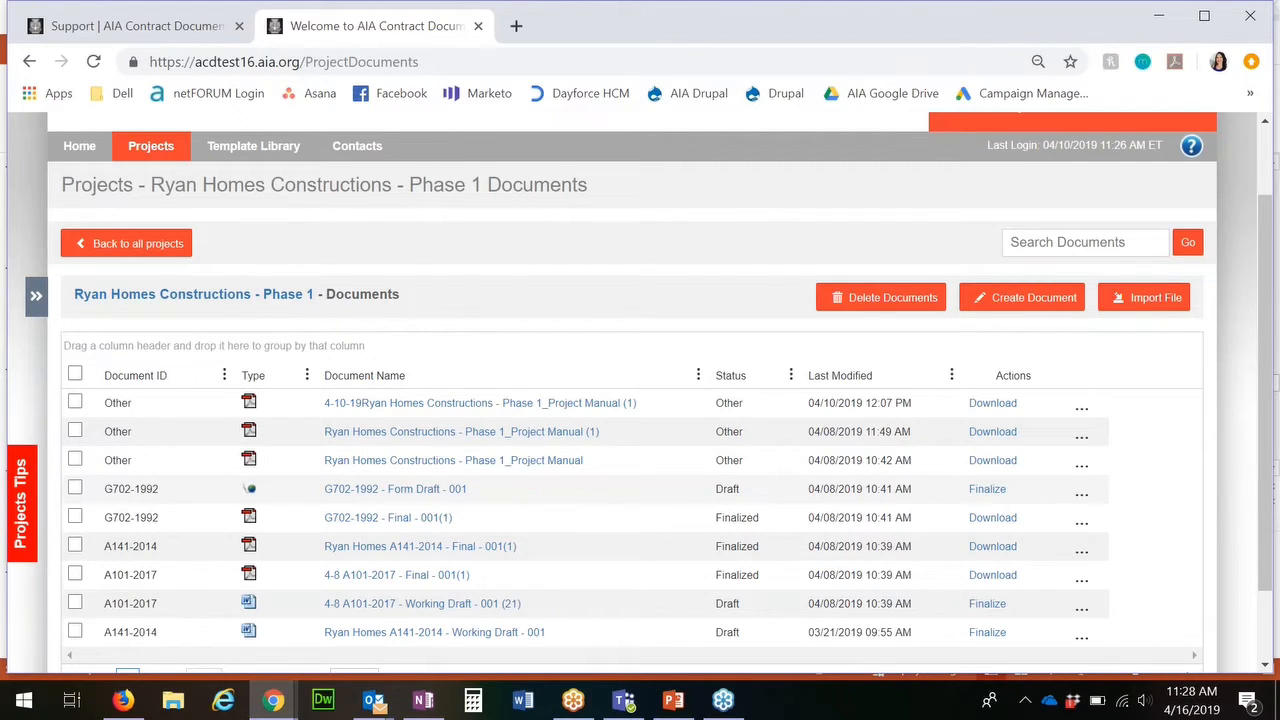
left_click(153, 383)
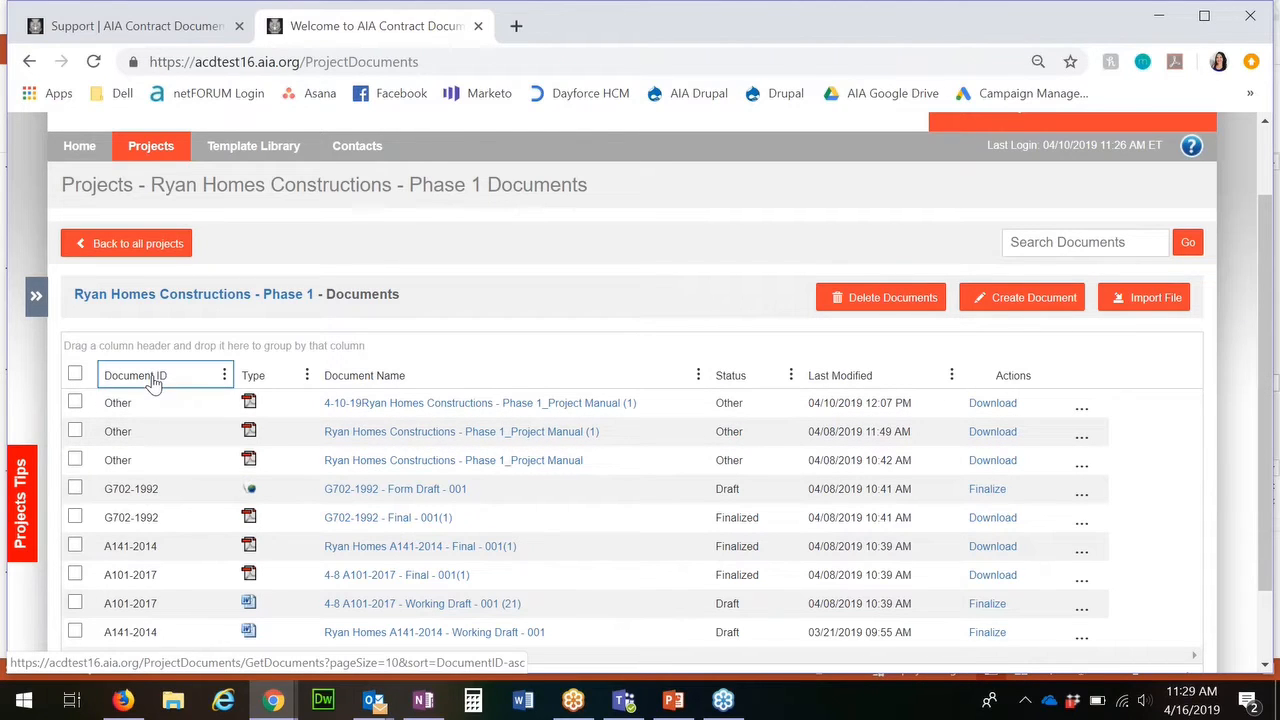
left_click_drag(153, 383, 147, 352)
scroll(148, 352, "down", 1)
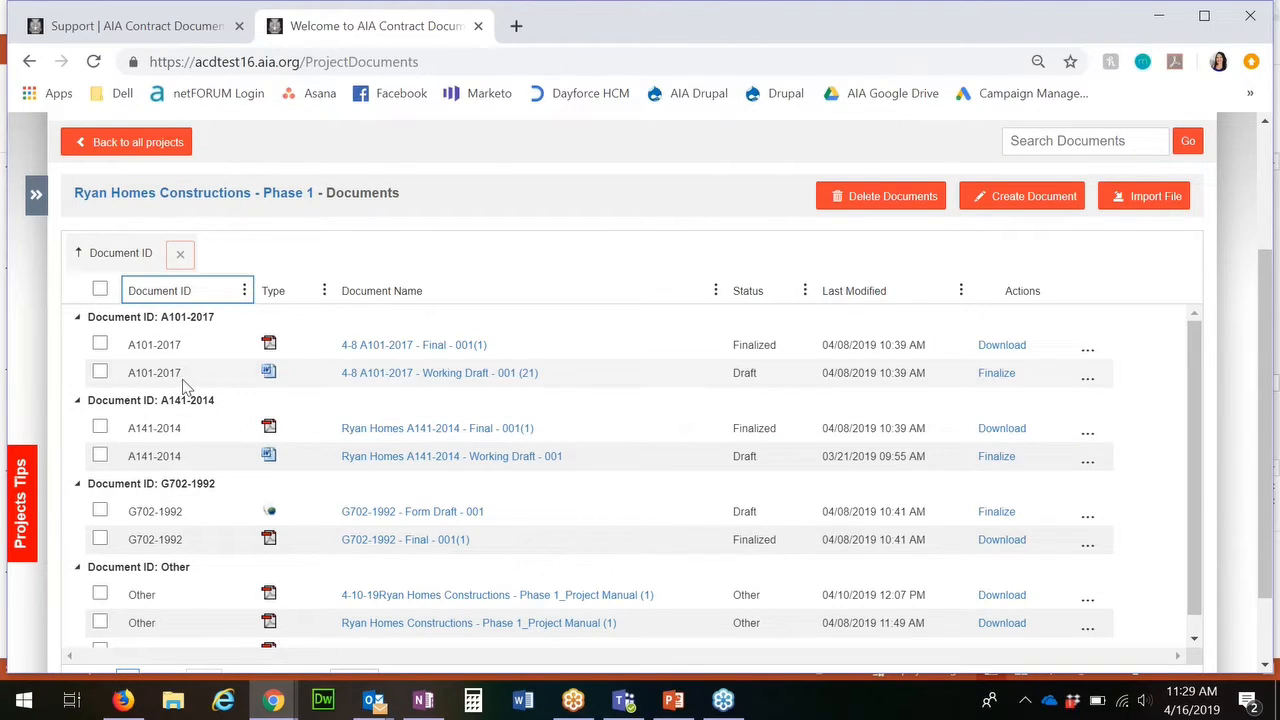
Replace the Document ID grouping with a grouping of the documents by Status
left_click(180, 259)
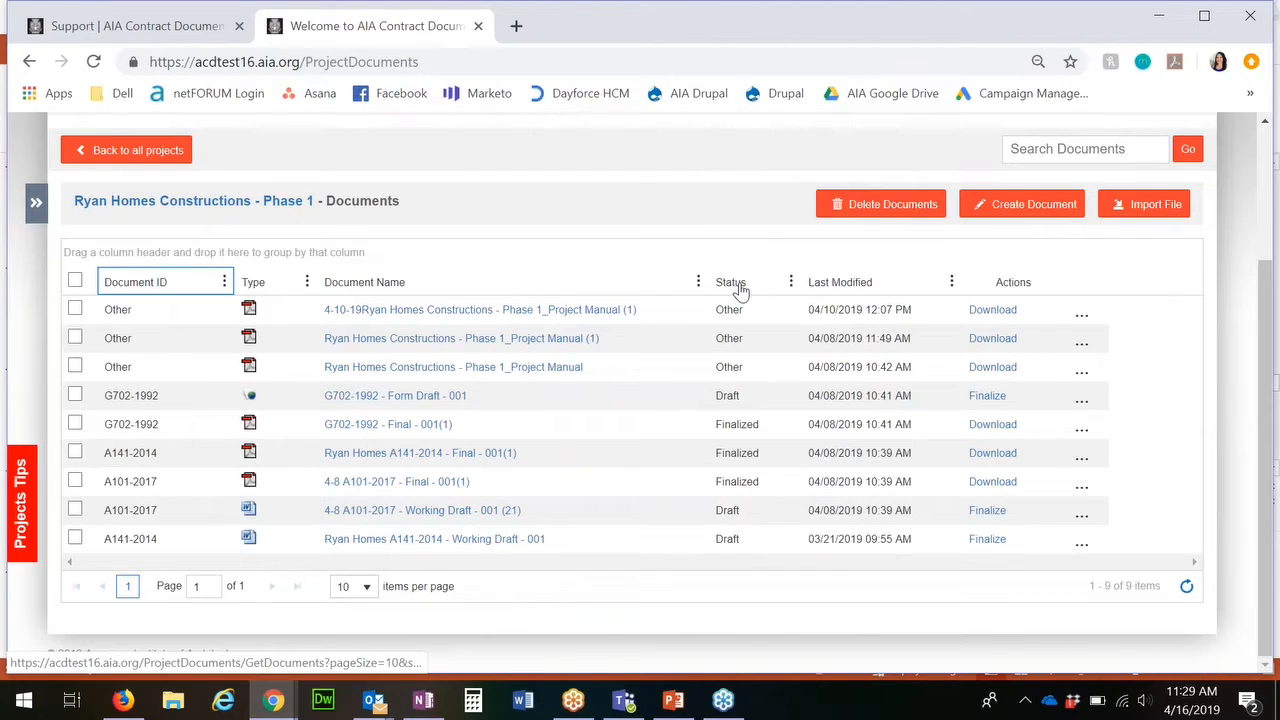
left_click_drag(740, 289, 463, 263)
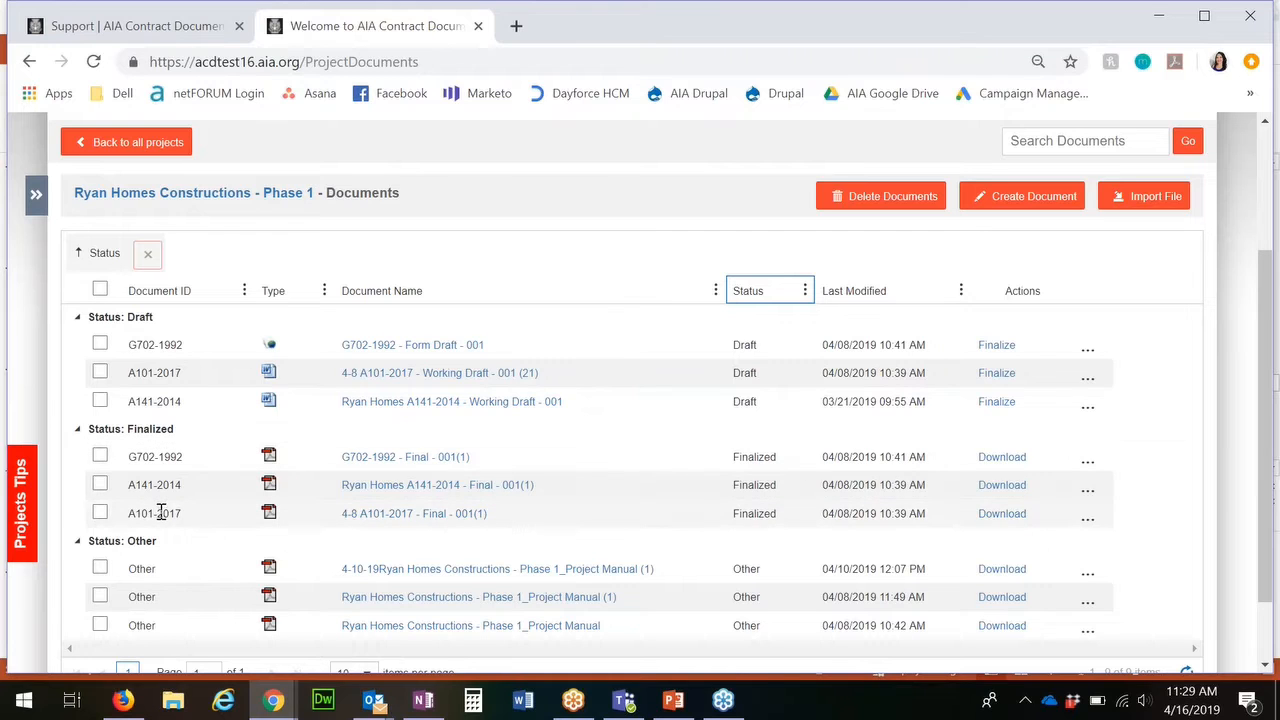
scroll(171, 576, "down", 1)
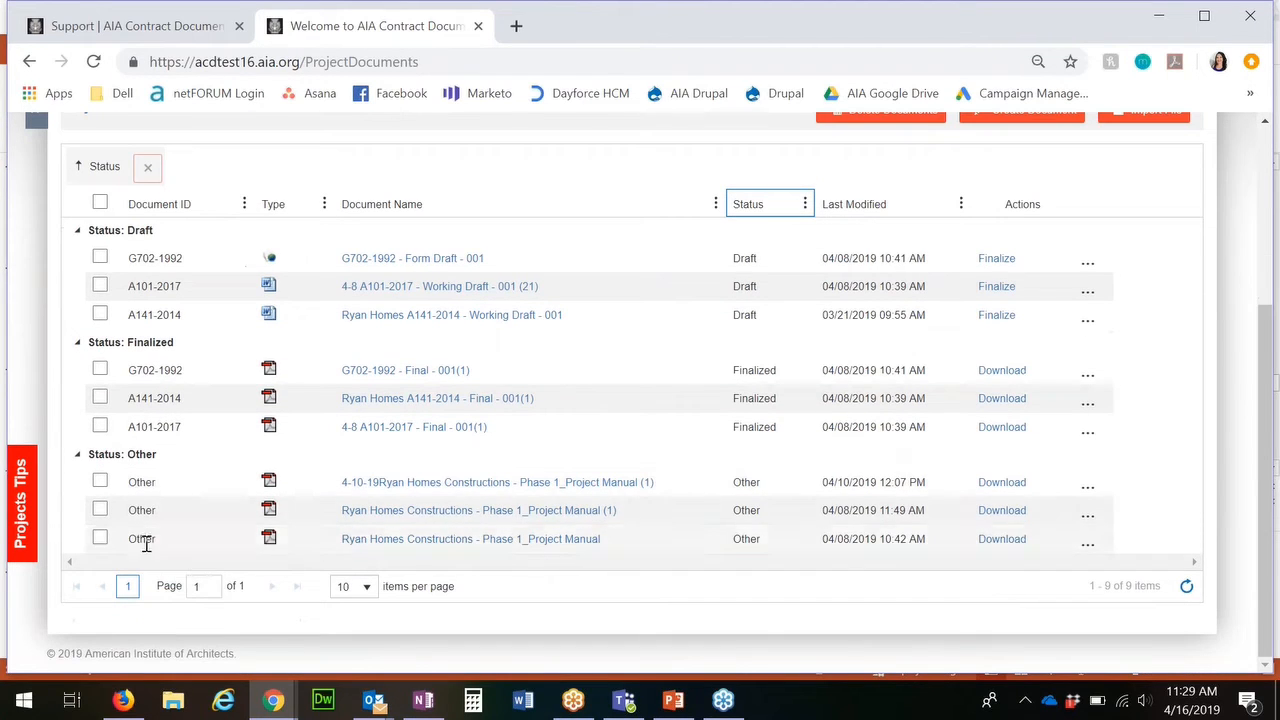
scroll(190, 448, "up", 3)
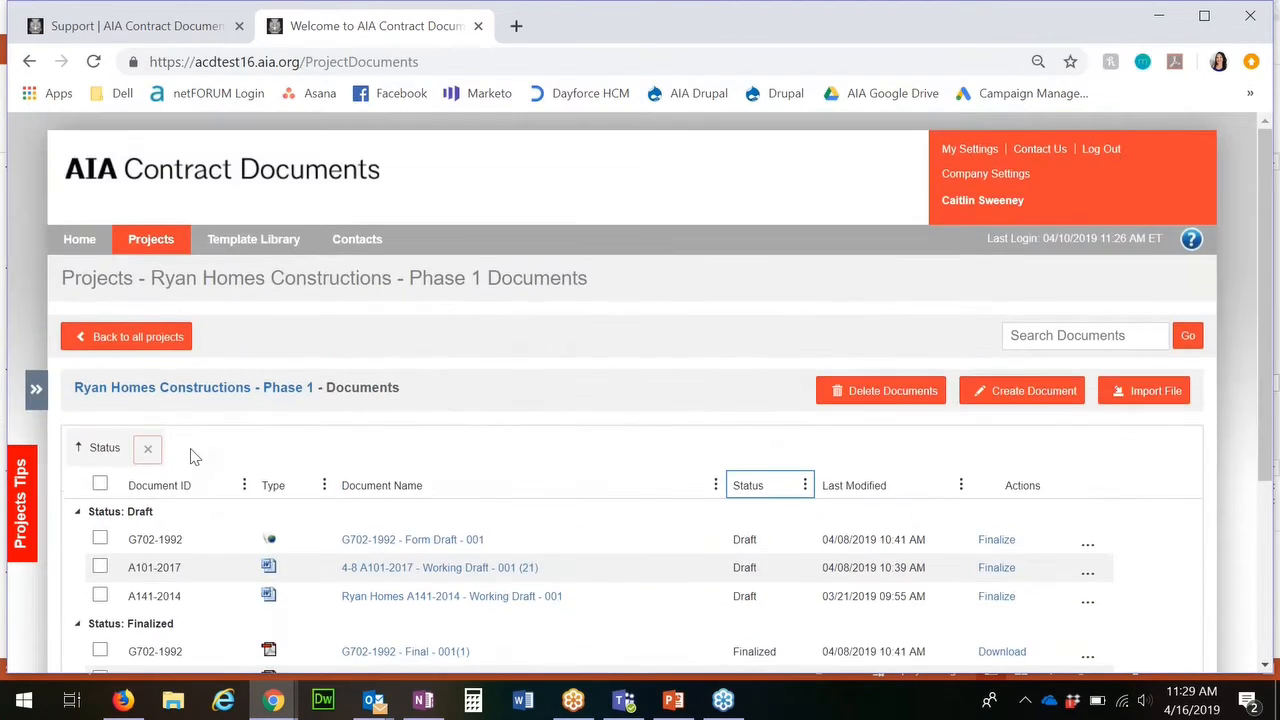
Return to all projects and open the form for creating a new project
left_click(150, 337)
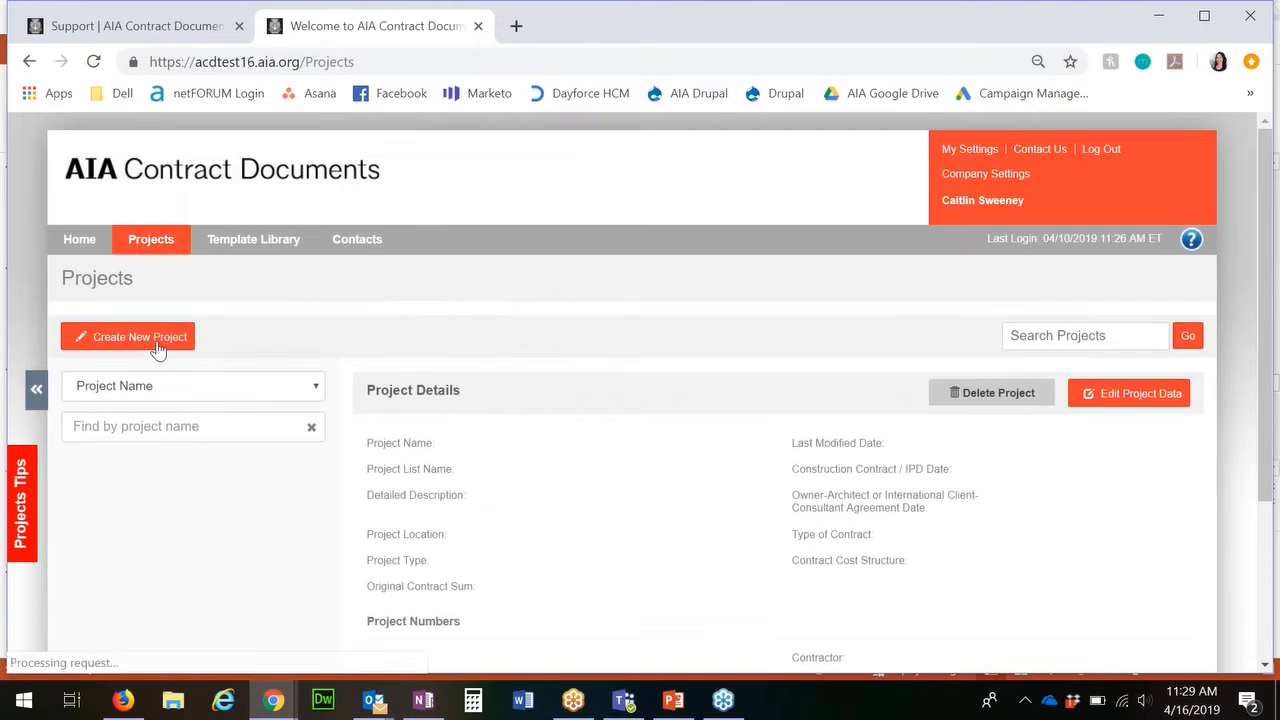
scroll(352, 430, "down", 2)
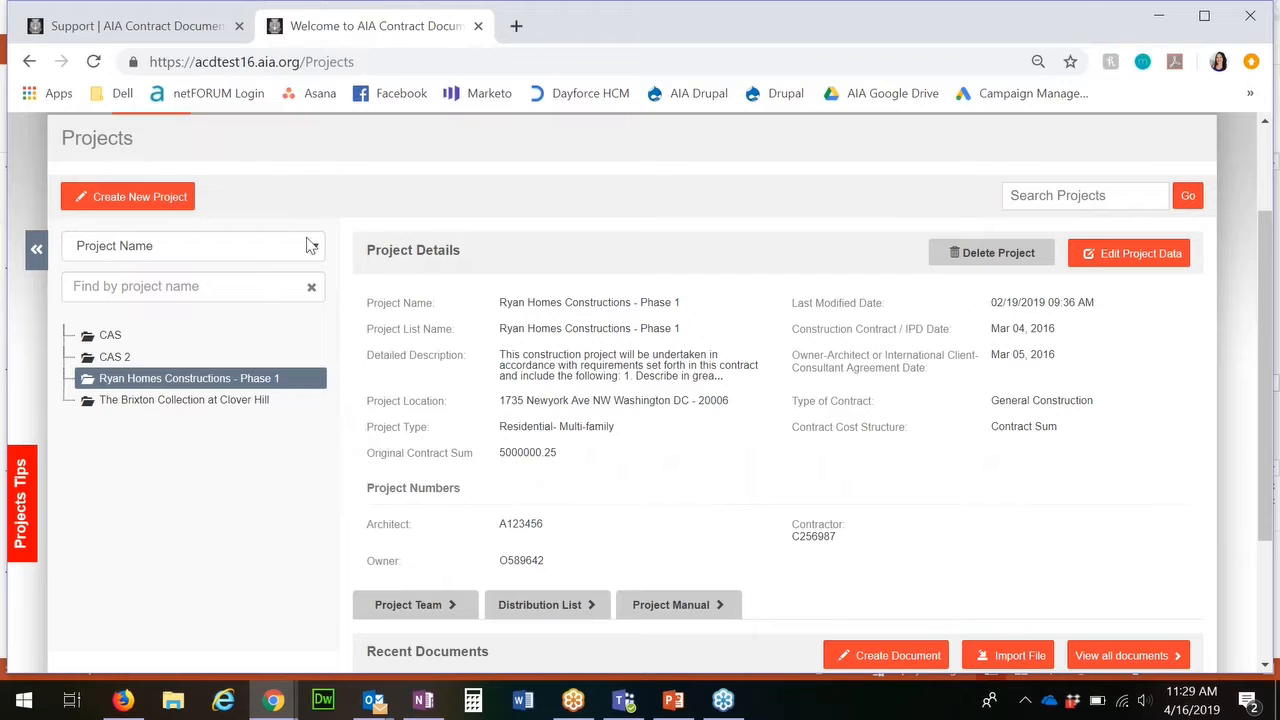
left_click(180, 200)
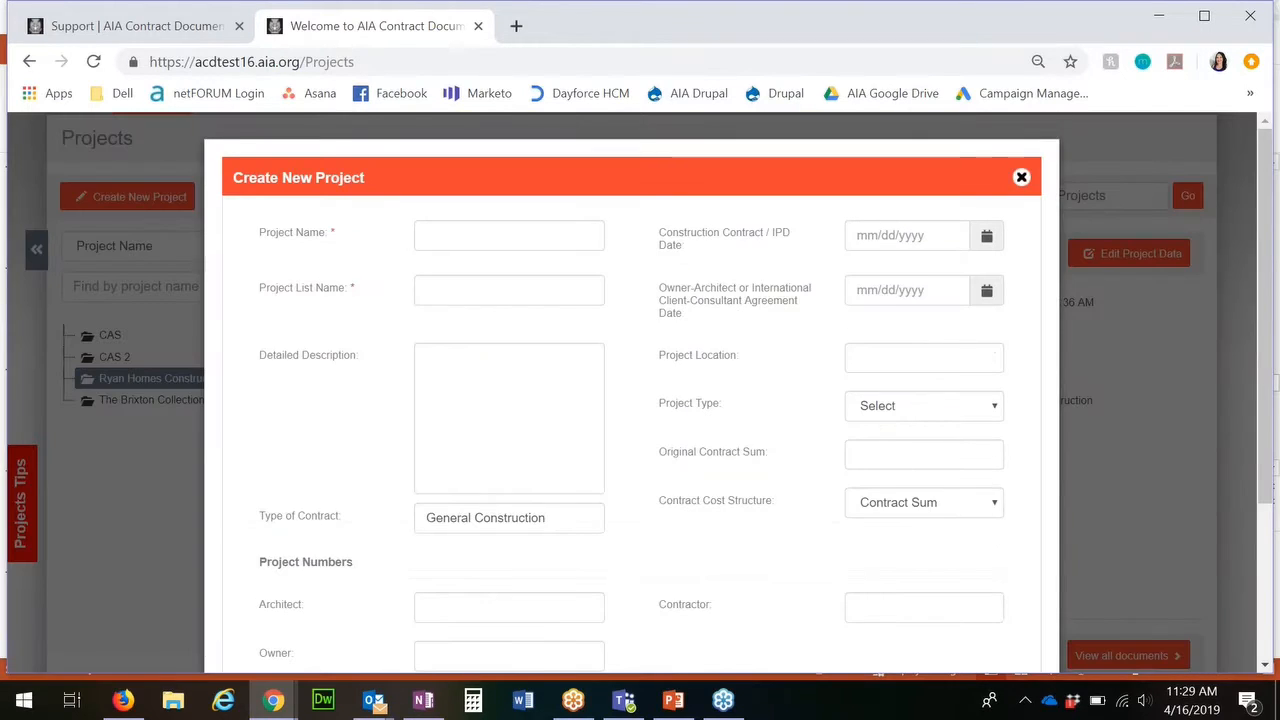
Name the new project with a first name followed by 4-16 and enter the detailed description "New building."
left_click(438, 234)
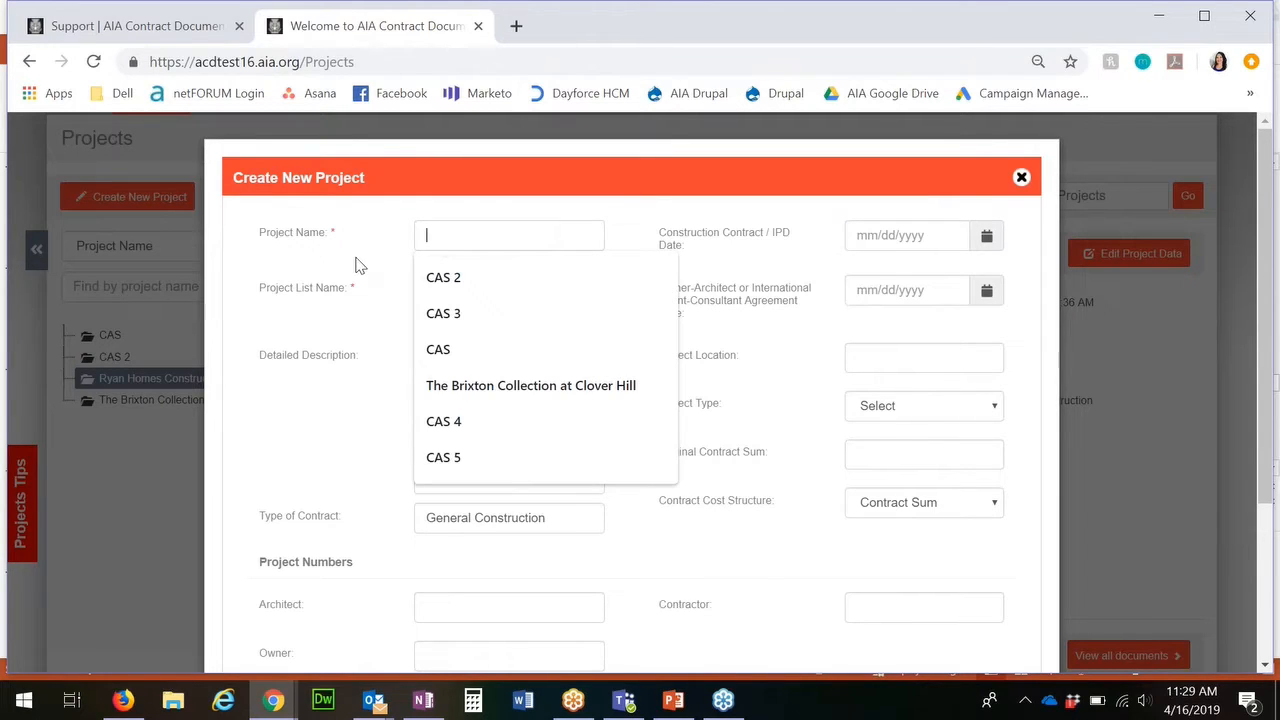
type("Caitlin ")
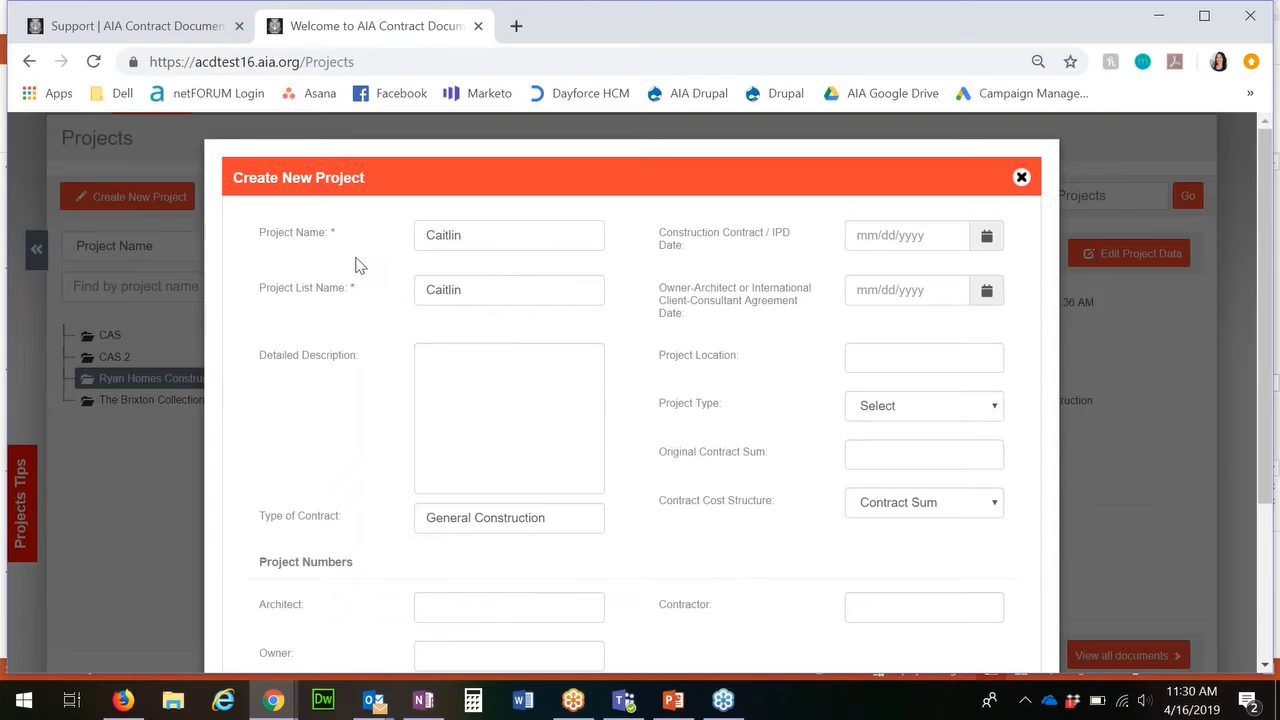
type("4-16")
type("New b")
type("uilding.")
left_click(548, 521)
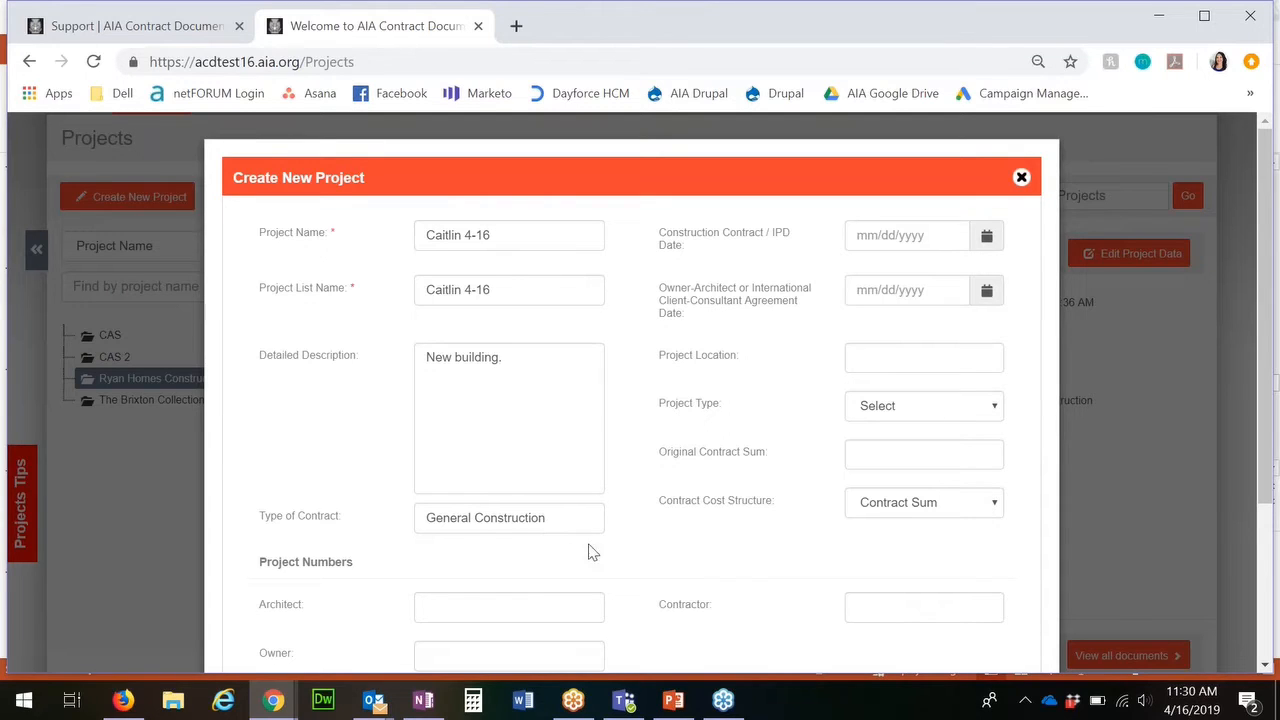
Set the Construction Contract / IPD date to 04/17/2019 and the Owner-Architect agreement date to 04/26/2019
left_click(987, 241)
left_click(966, 368)
left_click(987, 295)
left_click(1031, 452)
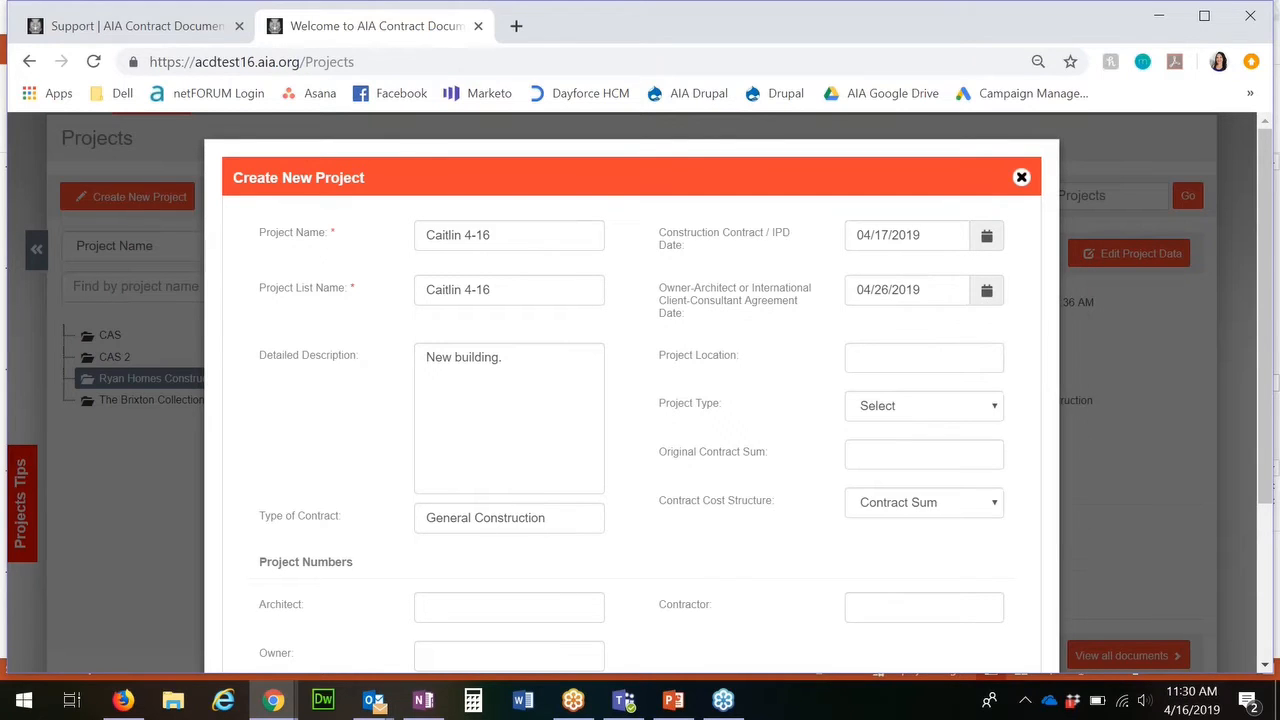
Set the project location to Washington DC and the project type to Civic/Government
left_click(937, 361)
type("Washington DC")
left_click(958, 416)
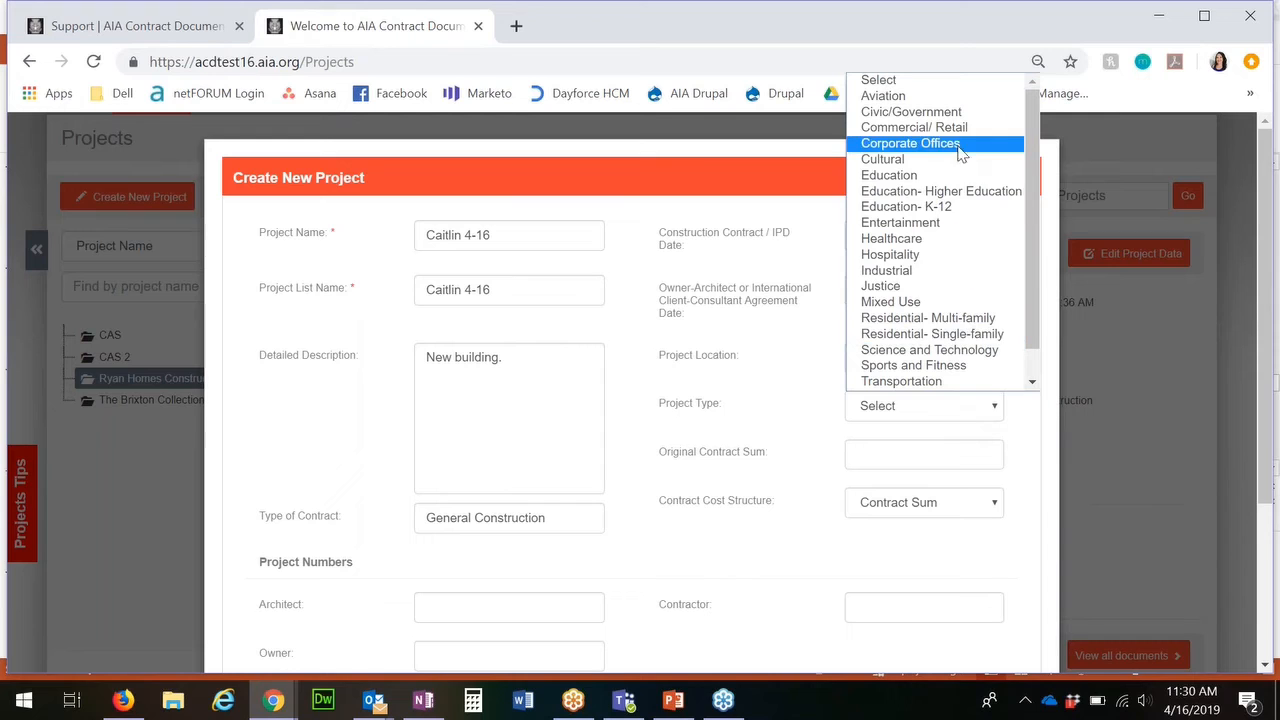
left_click(951, 114)
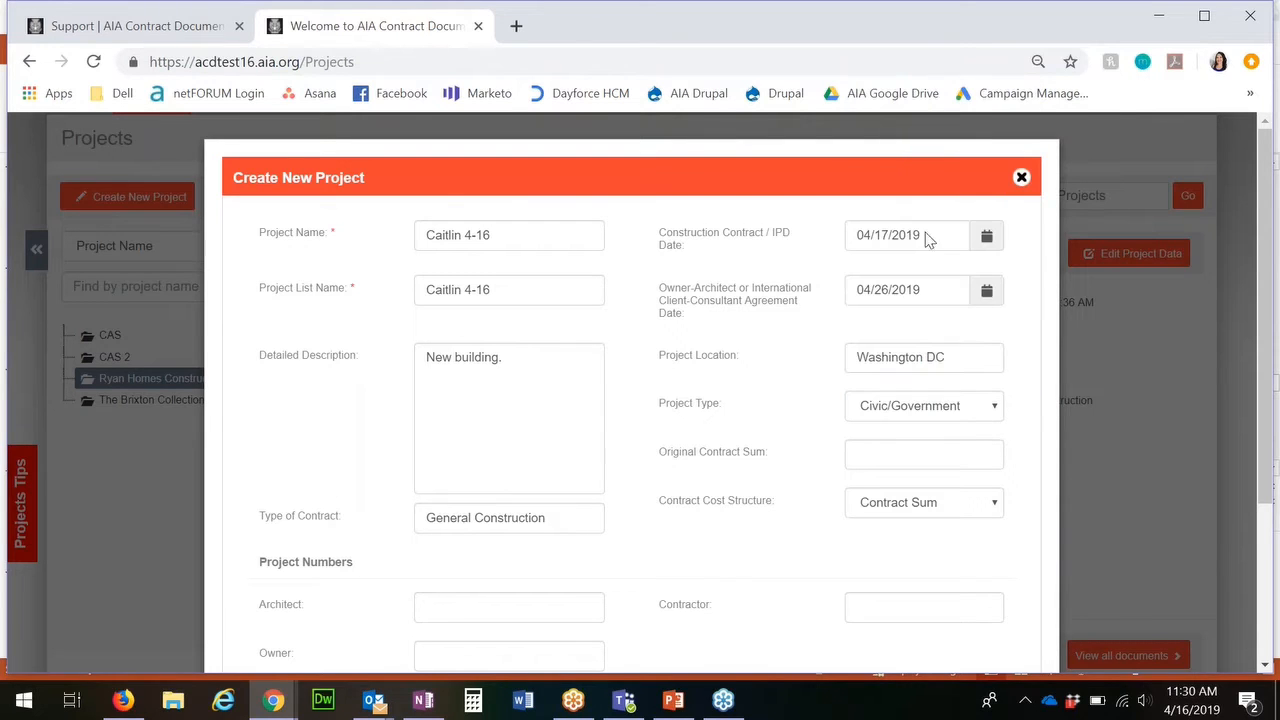
Enter an original contract sum of 567789 and choose Contract Sum as the contract cost structure
left_click(901, 455)
type("567789")
left_click(988, 508)
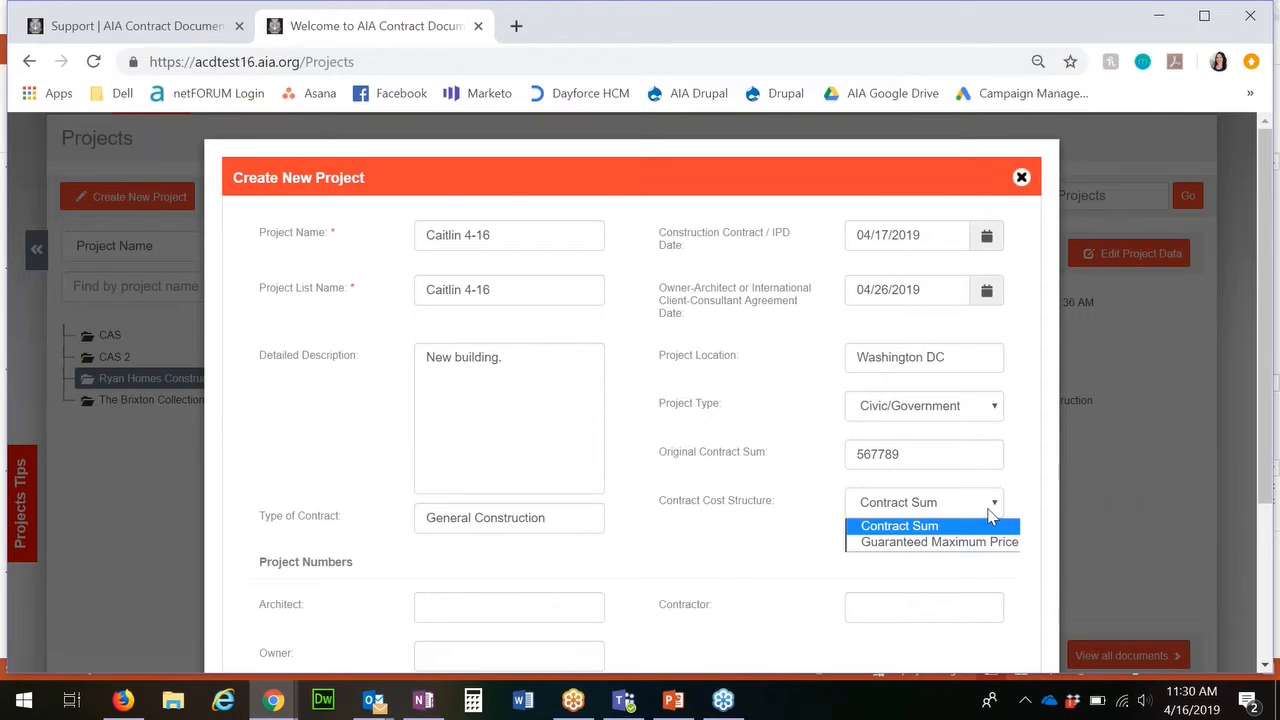
left_click(948, 510)
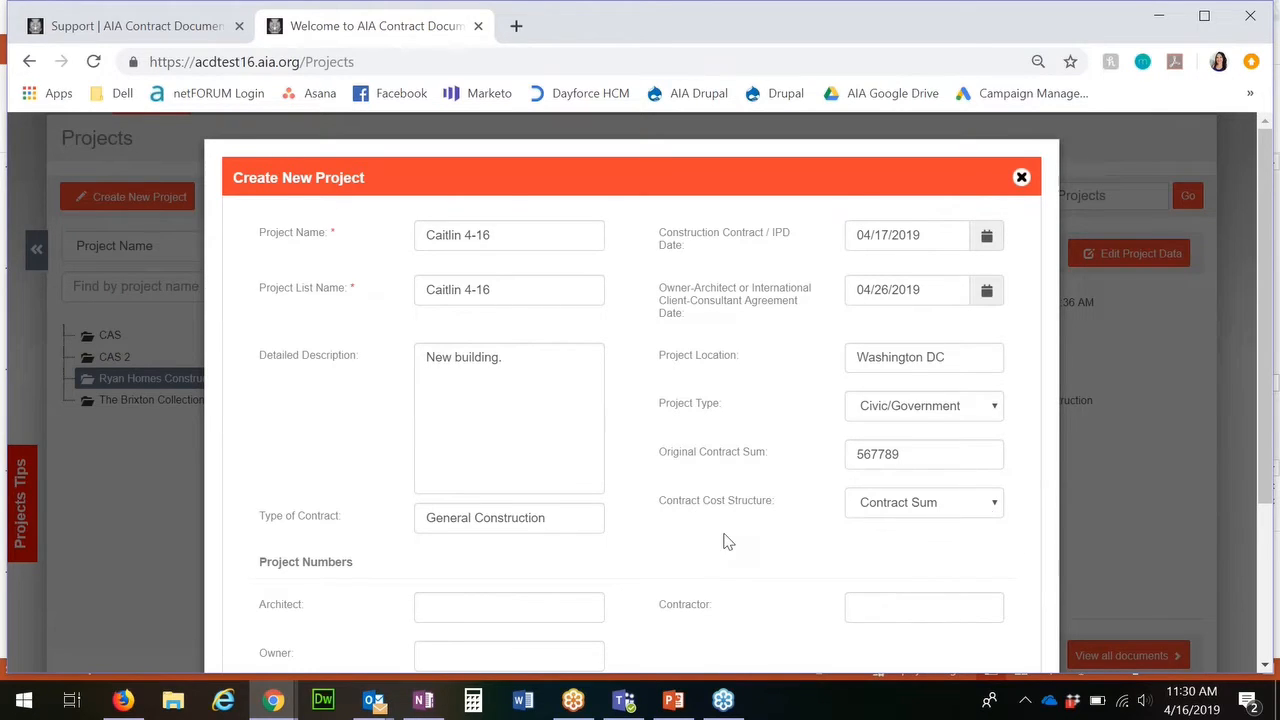
scroll(725, 540, "down", 3)
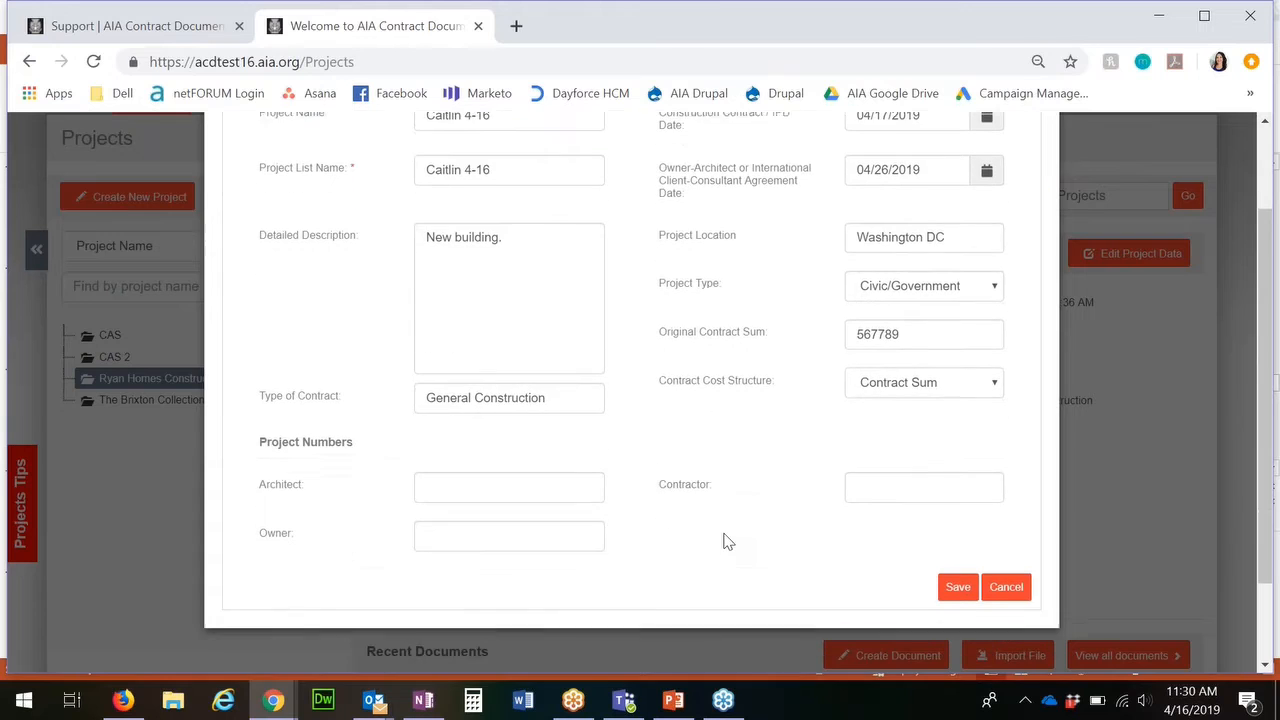
Set the project numbers to 1 for the architect, 2 for the contractor and 3 for the owner, and save the project
left_click(548, 485)
type("1")
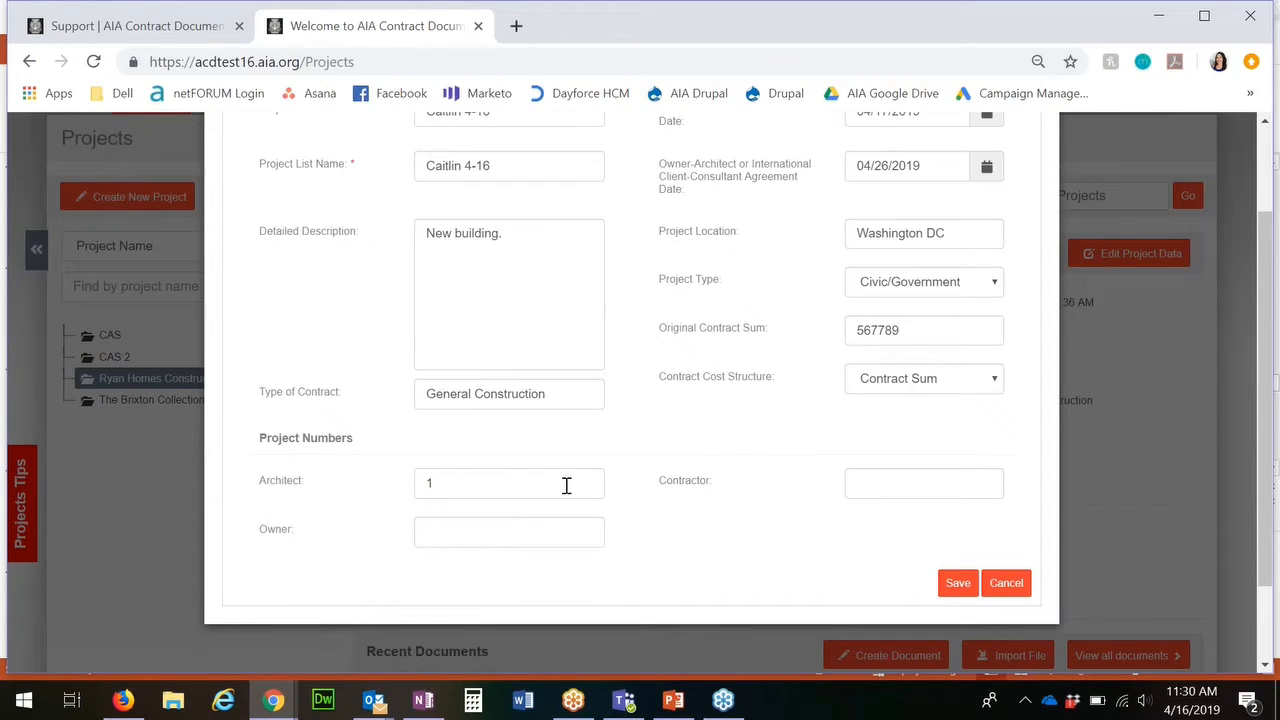
left_click(862, 486)
left_click(860, 524)
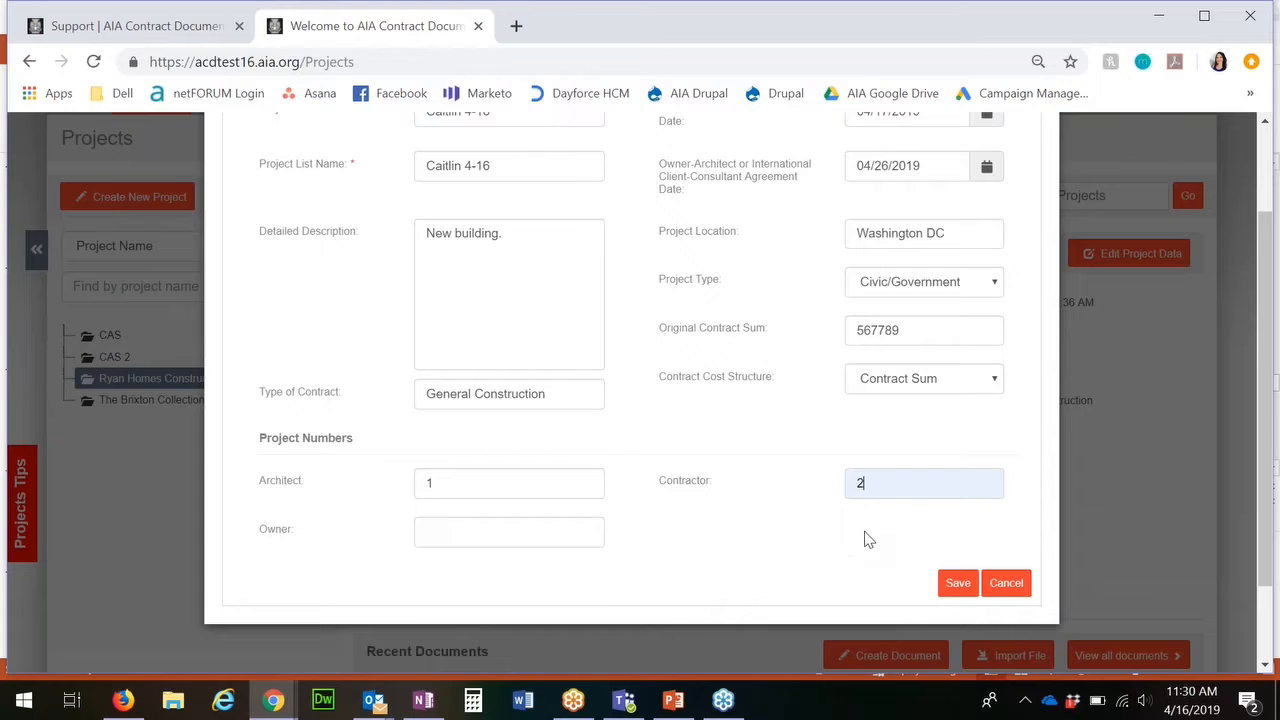
left_click(548, 530)
left_click(523, 586)
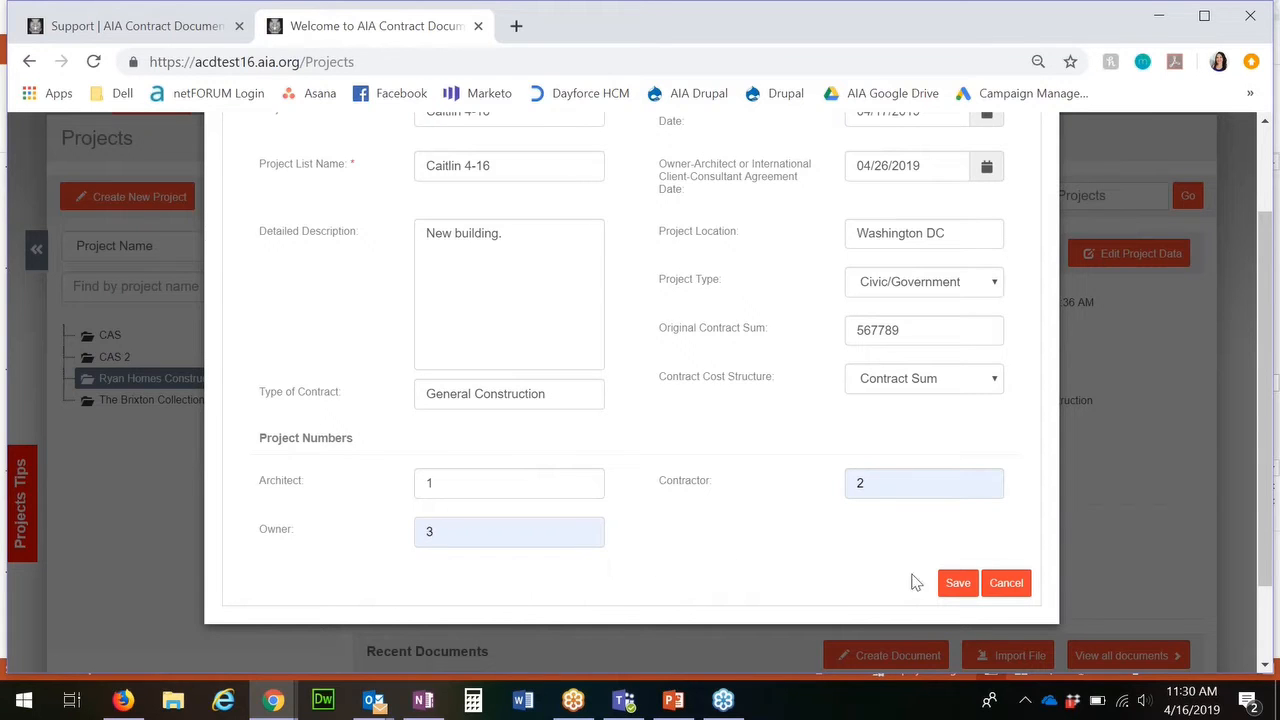
left_click(955, 584)
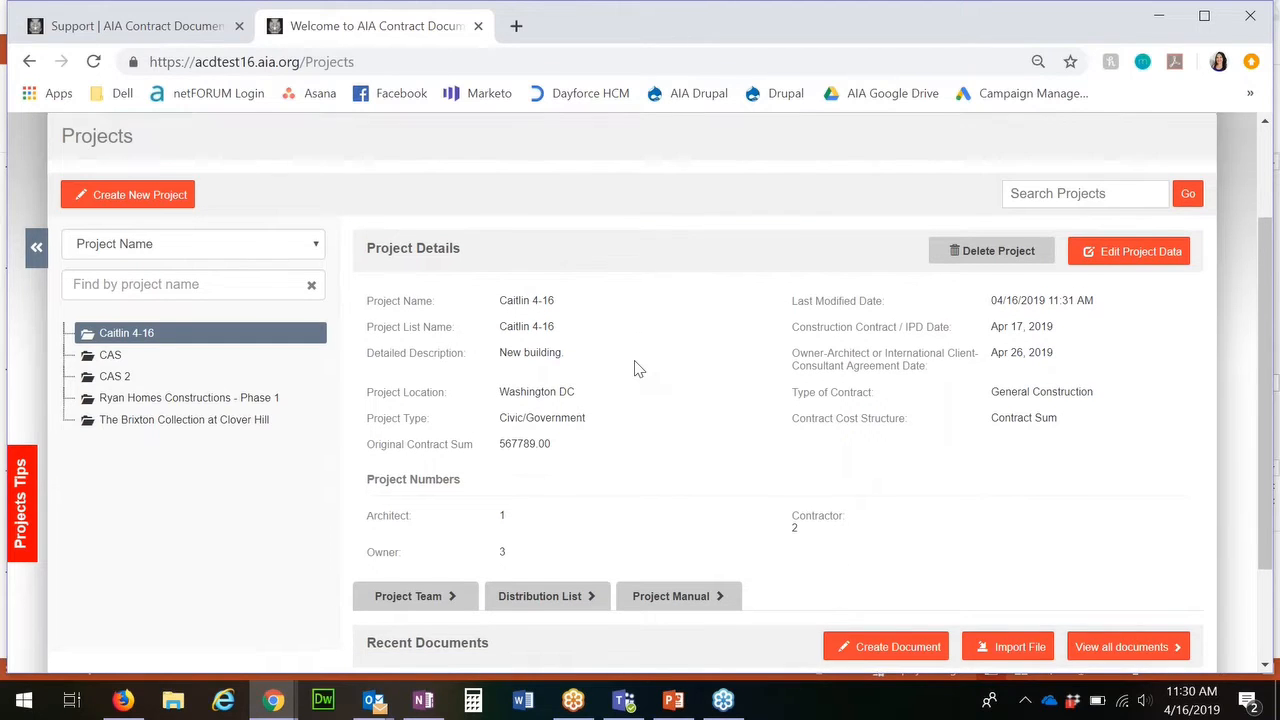
Add the Emotive Architecture, Arbys Engineering Inc and EastCoast Site Services contacts to the new project's team
scroll(634, 368, "down", 1)
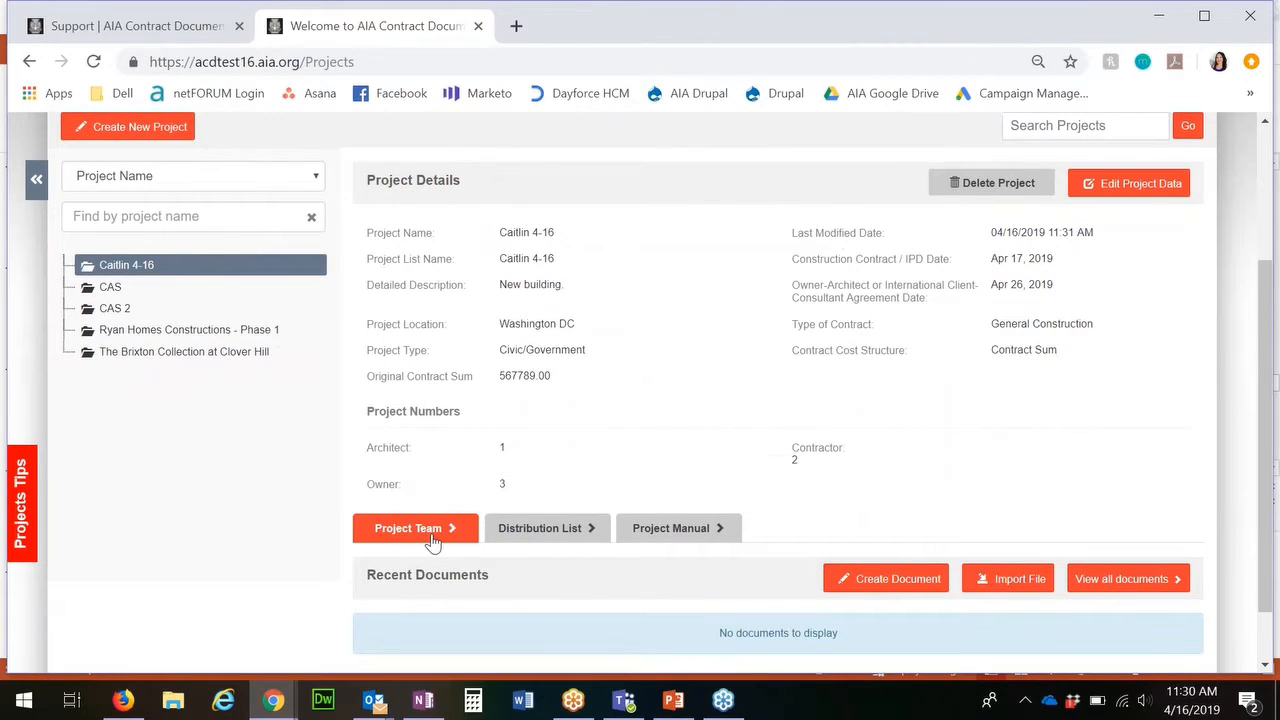
left_click(433, 541)
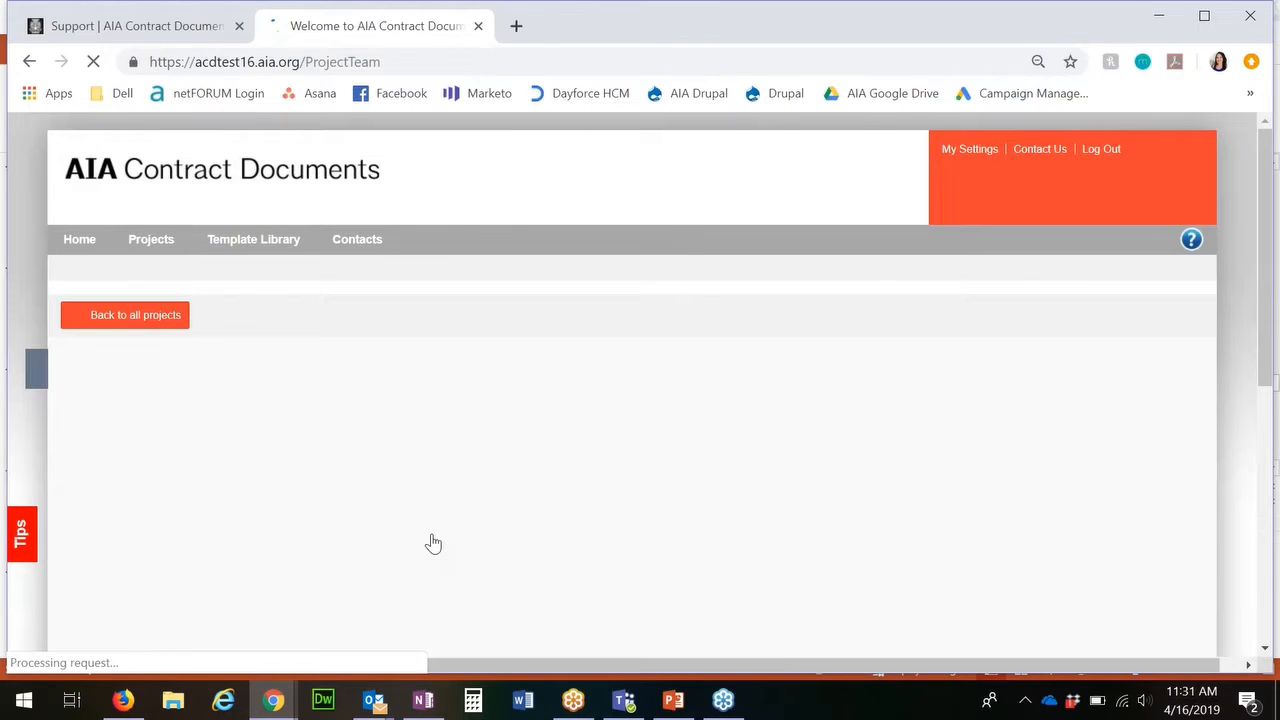
scroll(433, 541, "down", 1)
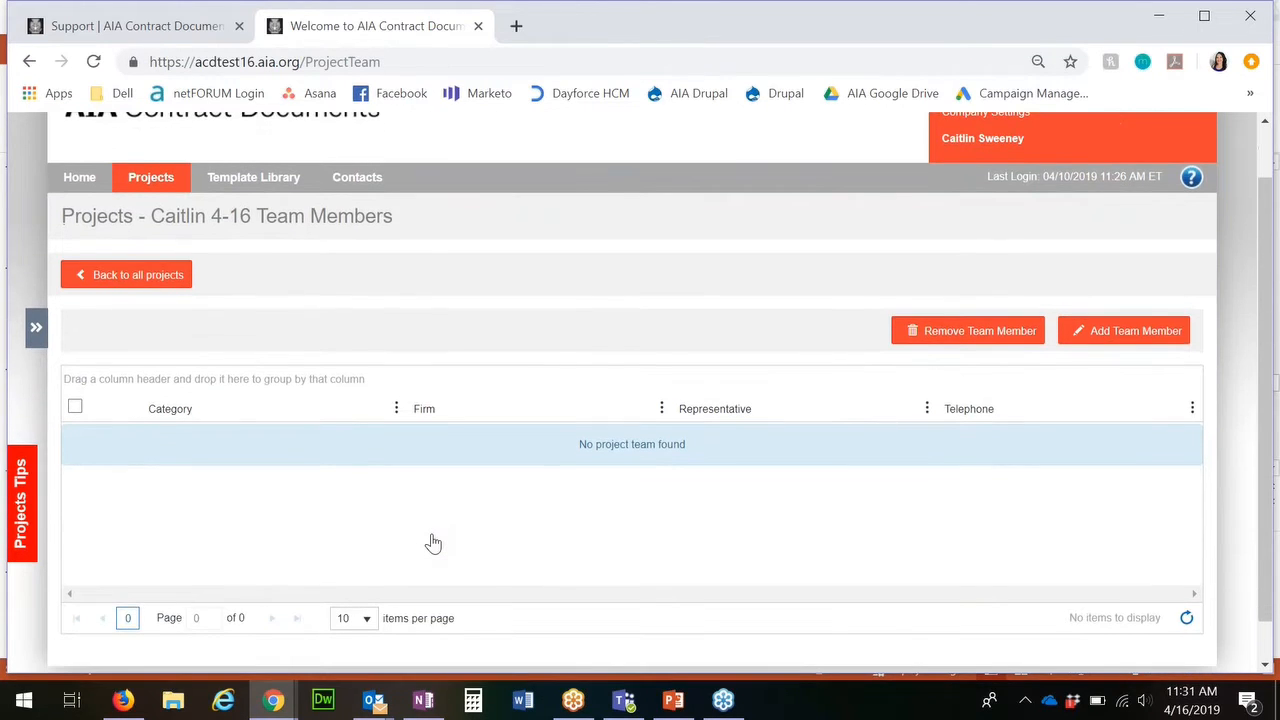
left_click(1110, 343)
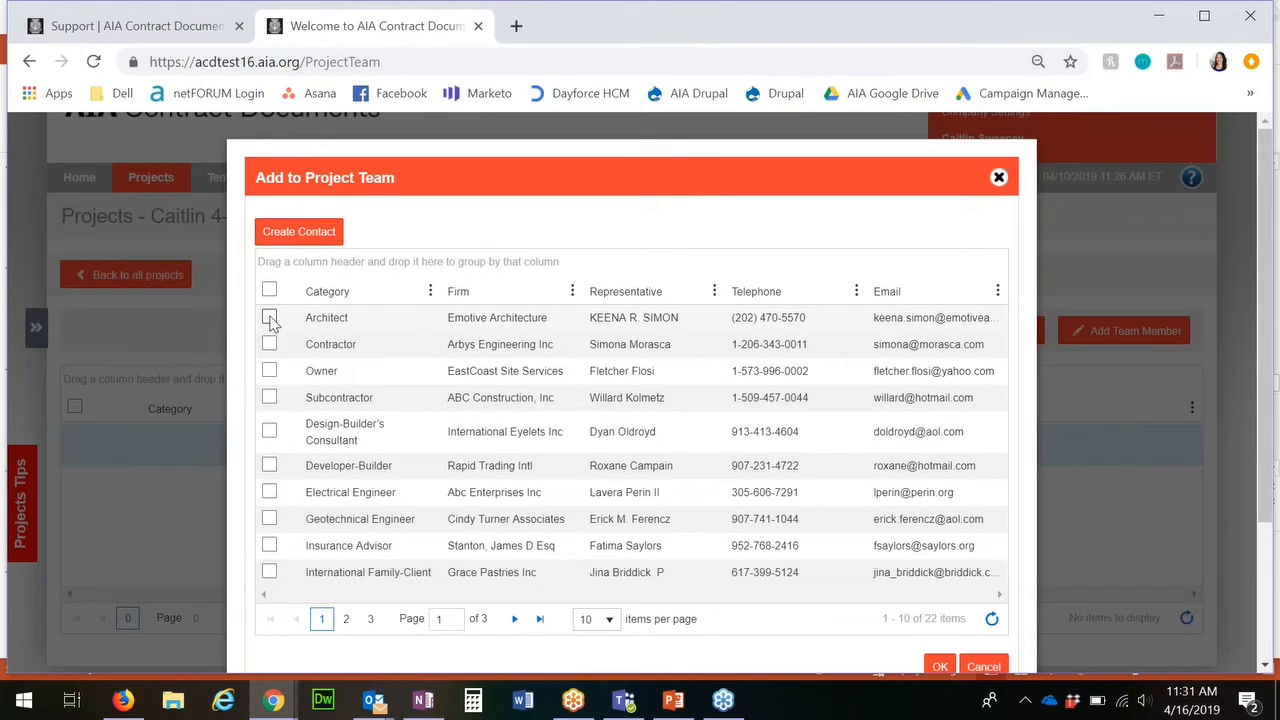
left_click(269, 318)
left_click(269, 344)
left_click(270, 371)
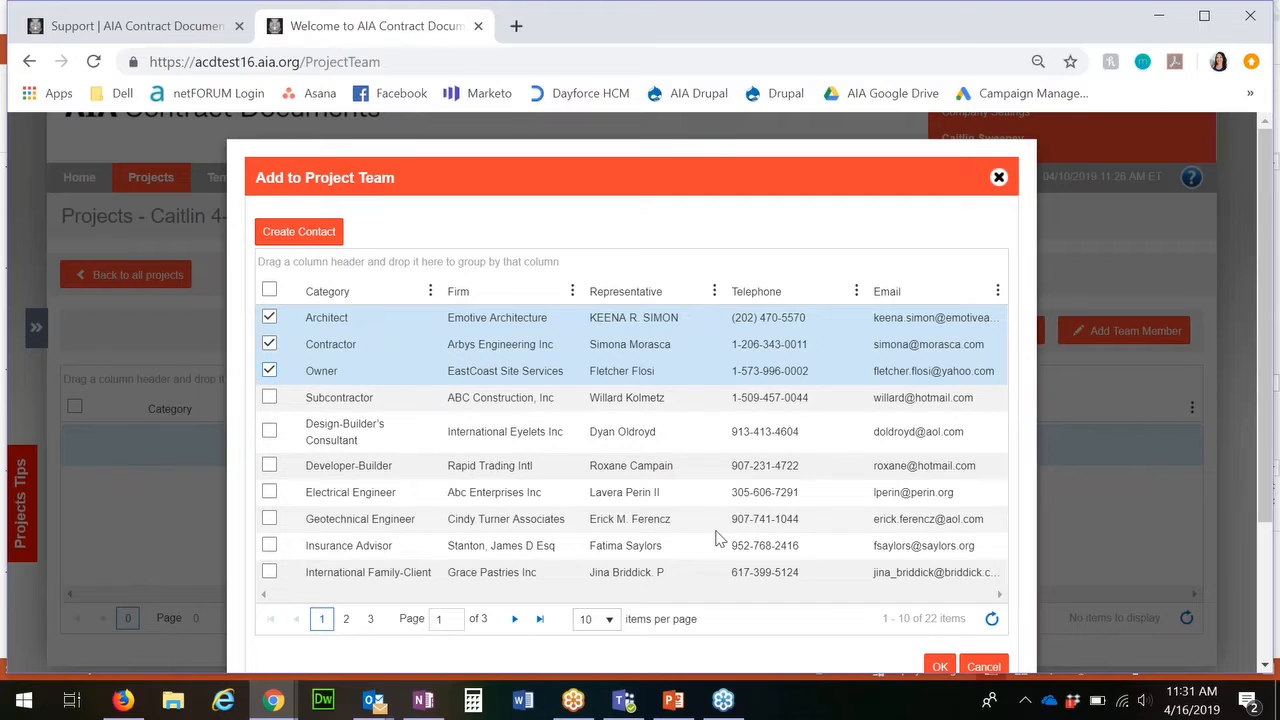
left_click(939, 667)
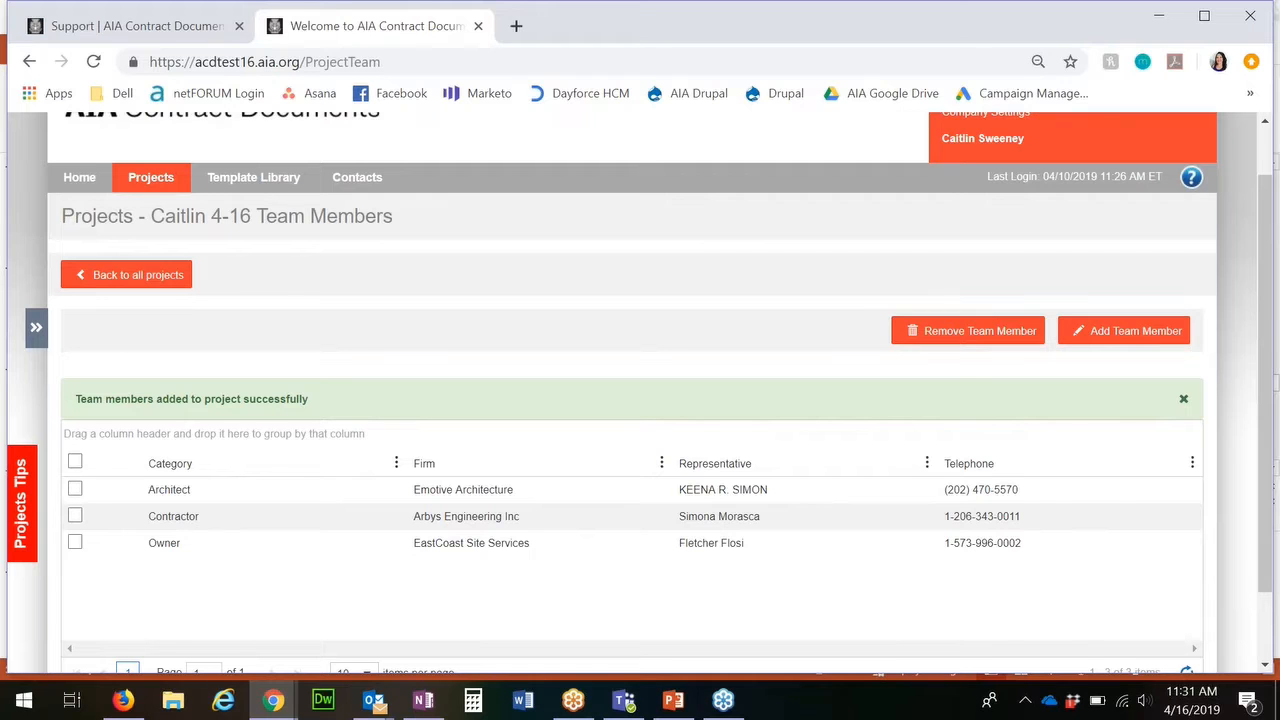
Group the contacts available for the project team by Firm and by Category, clear the grouping and close the list without adding anyone
left_click(1104, 338)
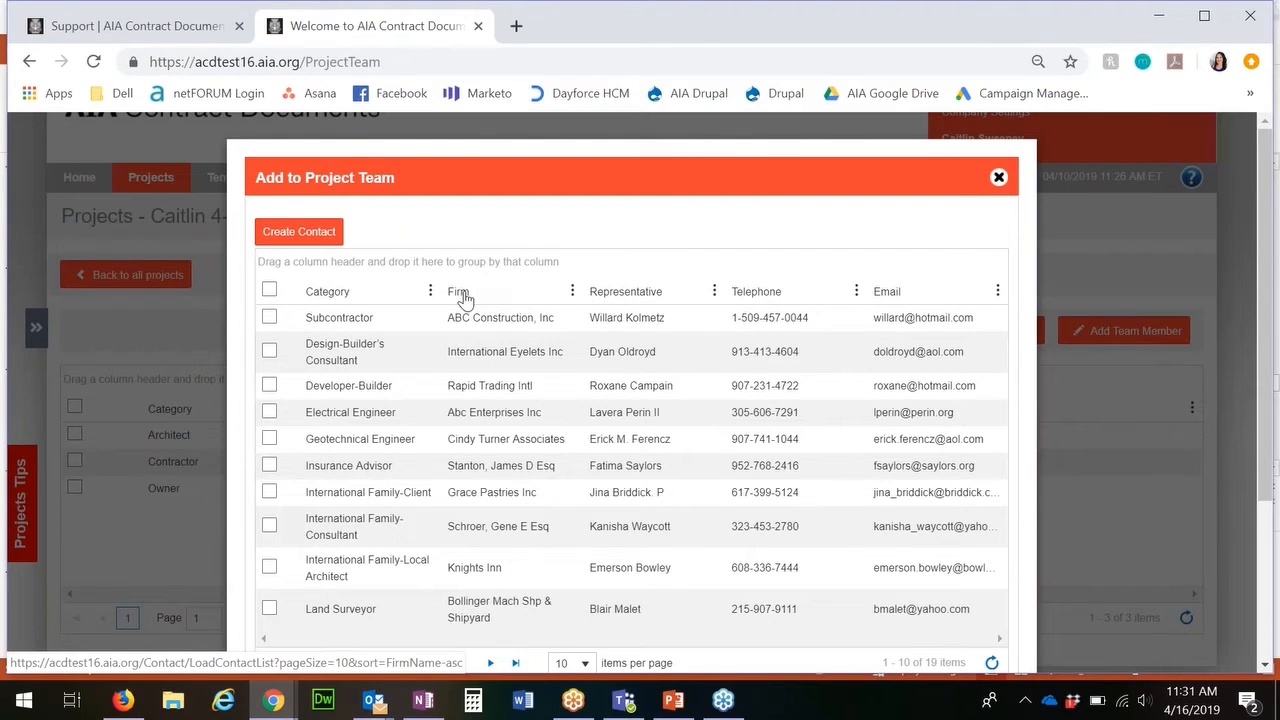
left_click_drag(463, 298, 457, 264)
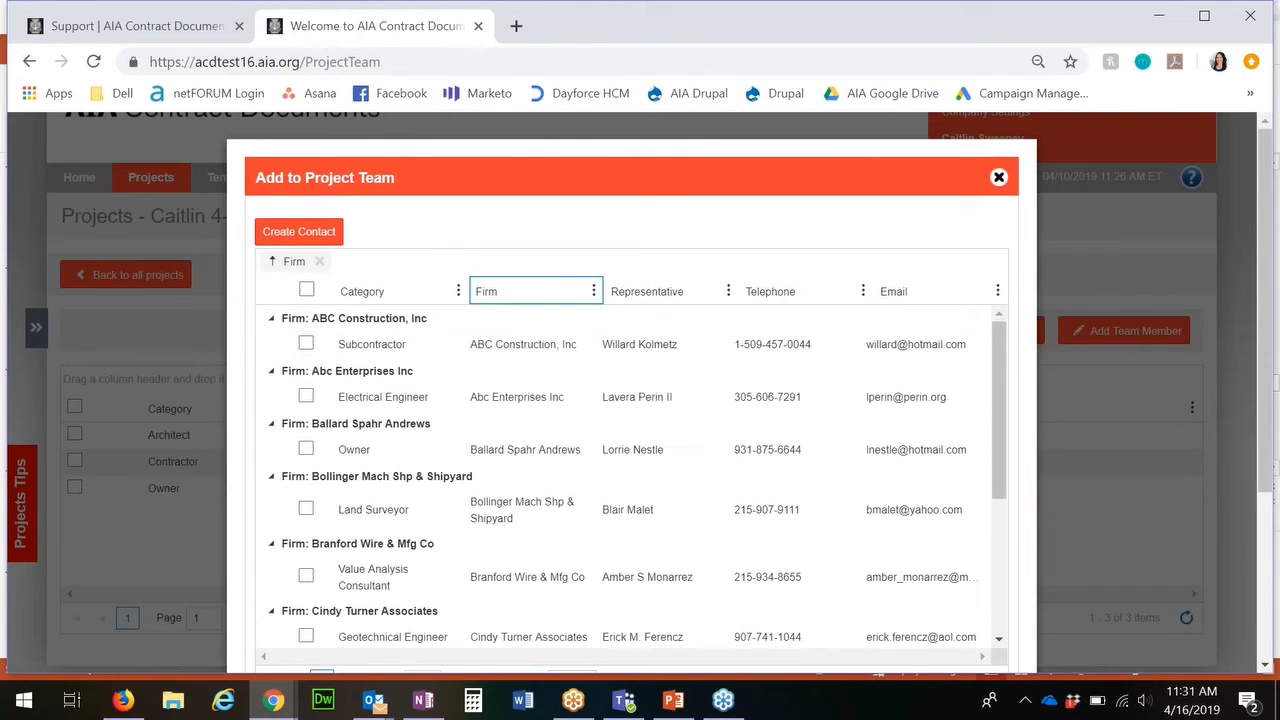
left_click(320, 262)
left_click_drag(331, 293, 326, 263)
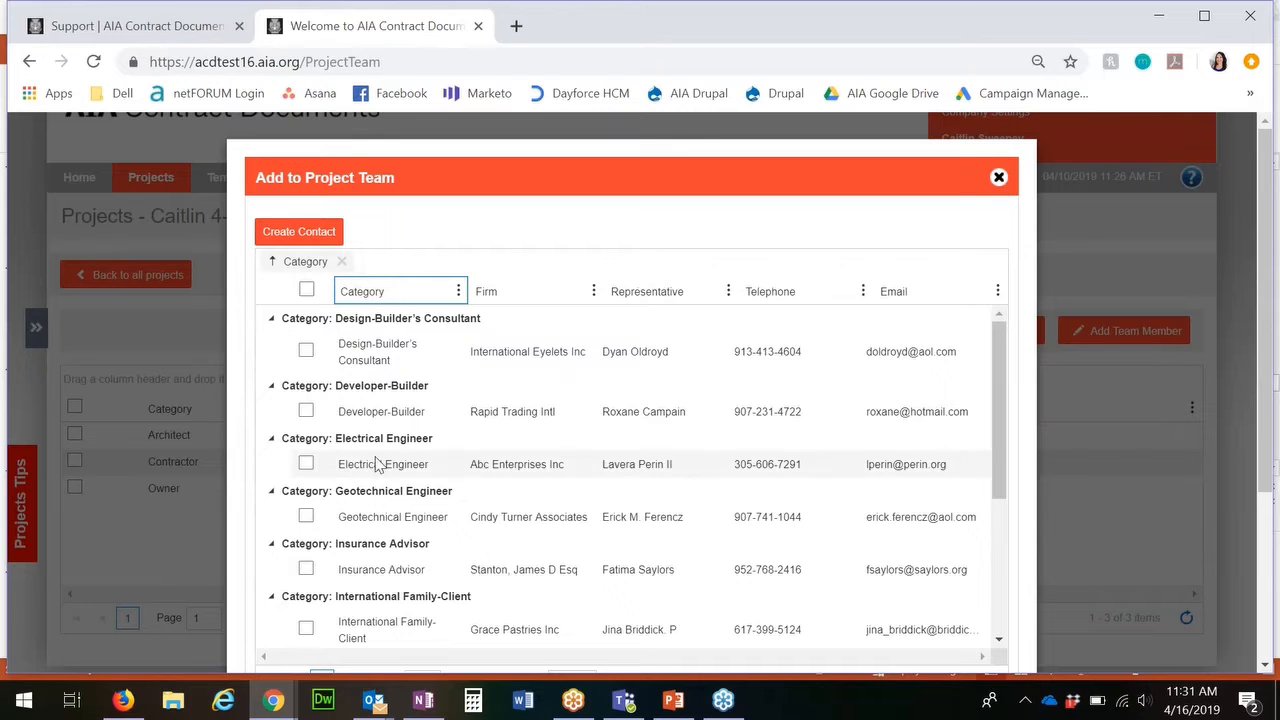
left_click(340, 262)
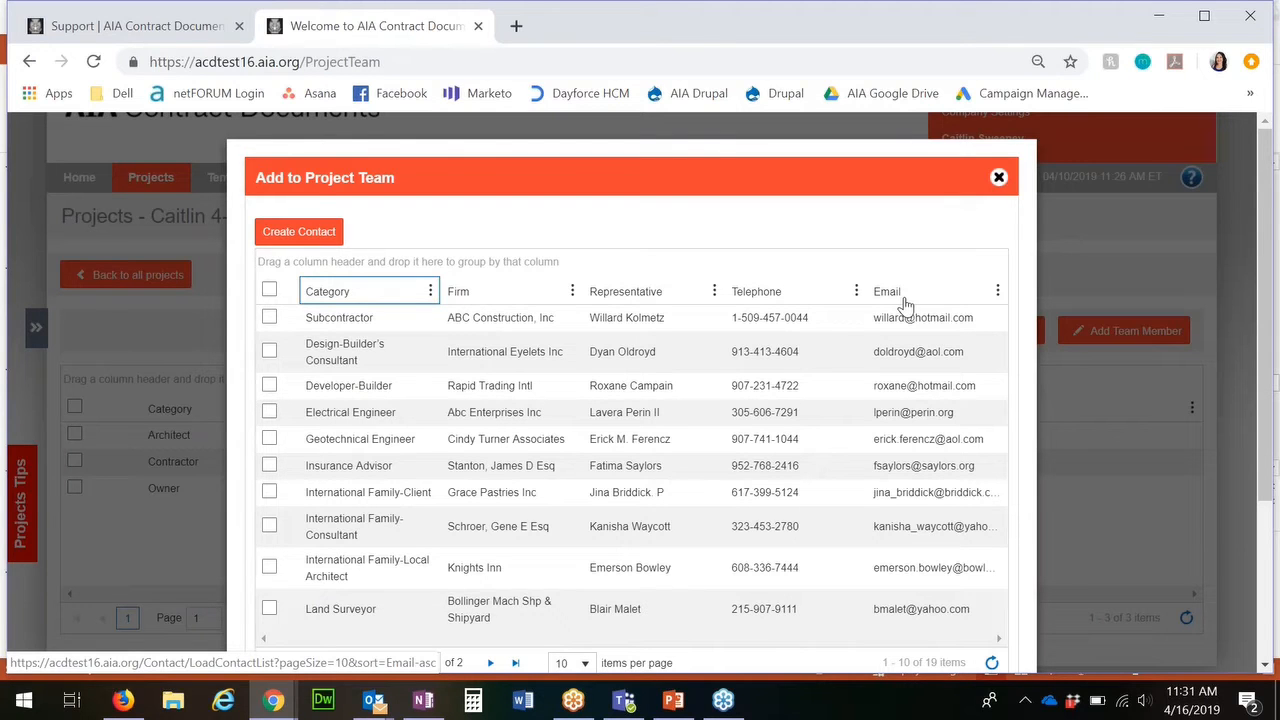
left_click(998, 177)
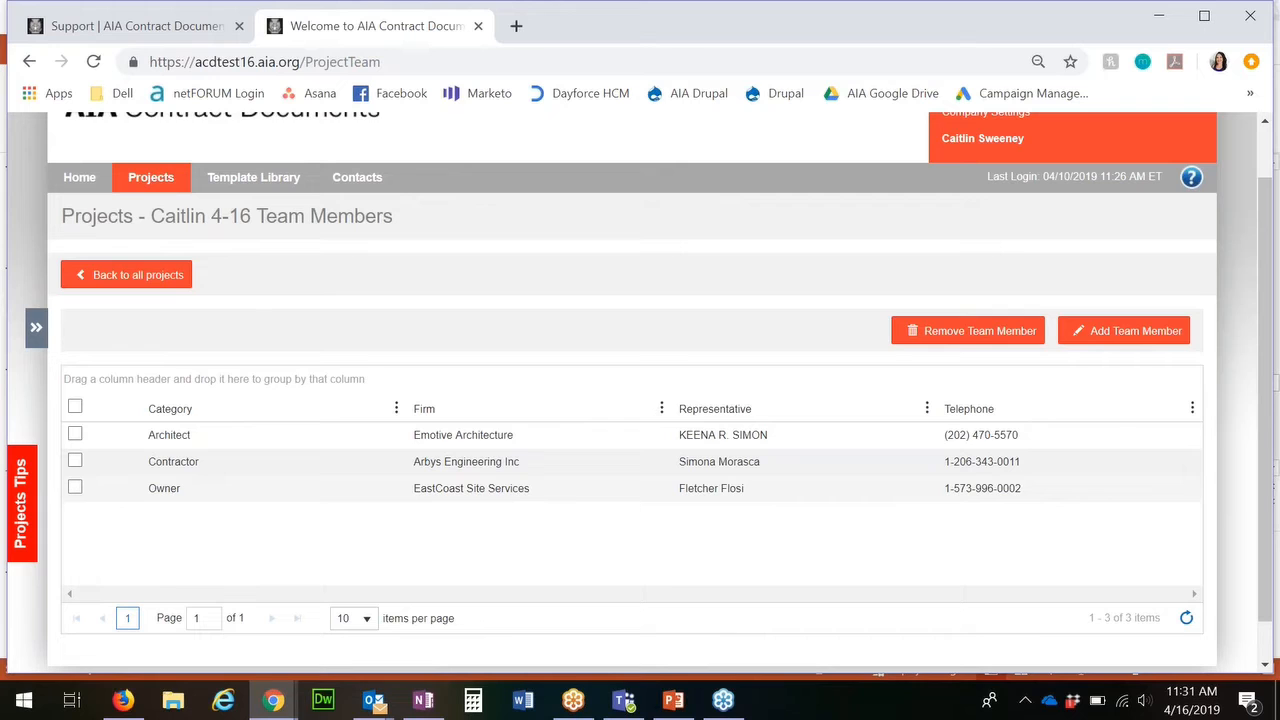
Create a document in the new project from the A101-2017 Owner-Contractor Agreement - Stipulated Sum template for offline editing and open it in Word
left_click(137, 283)
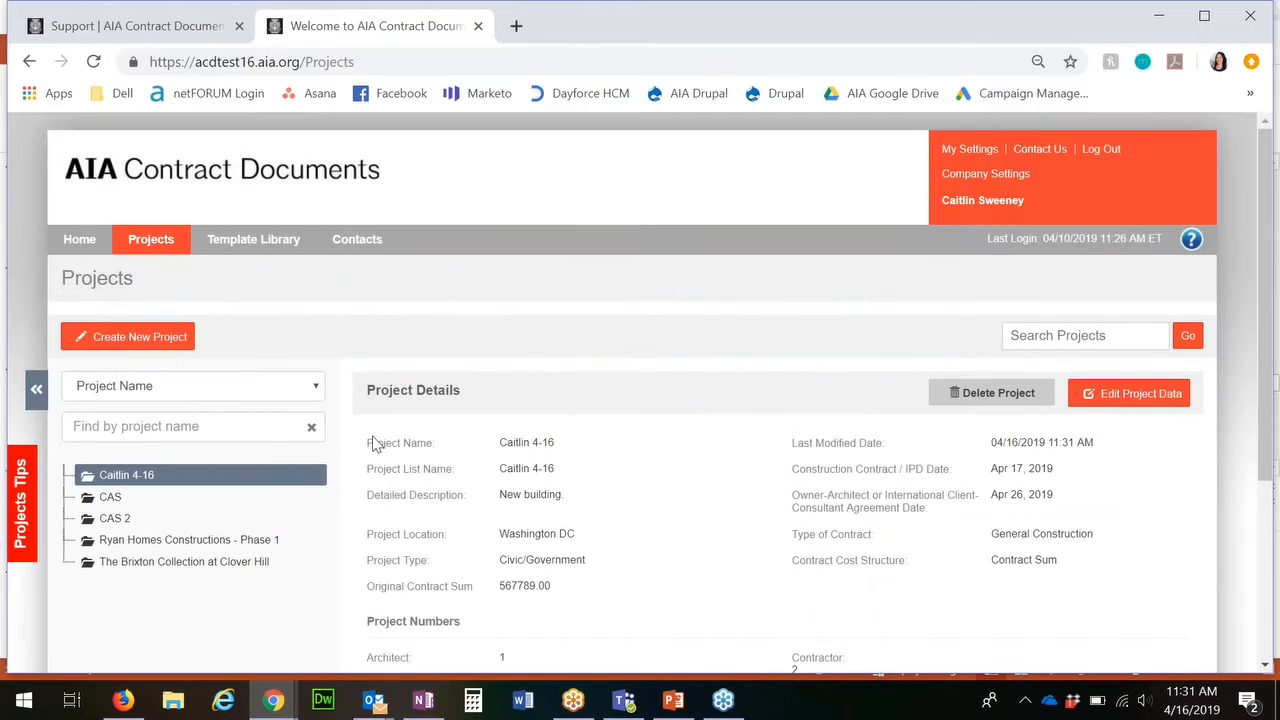
scroll(363, 500, "down", 2)
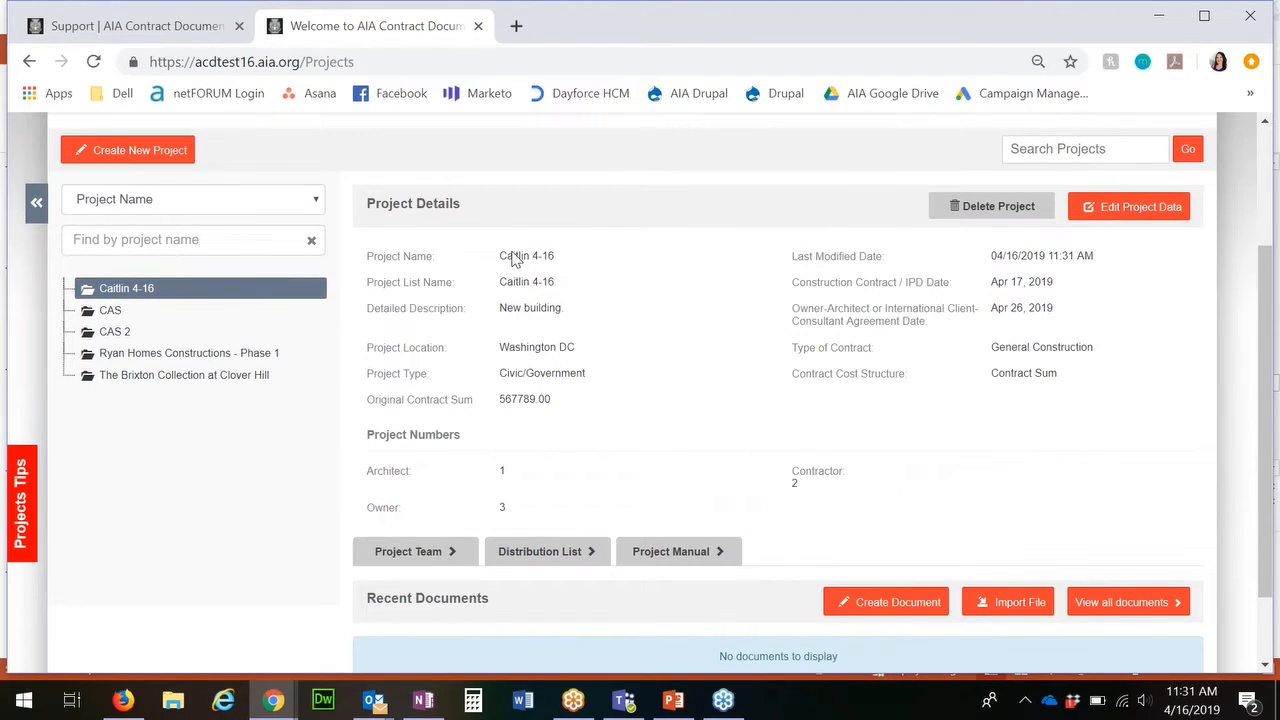
scroll(557, 332, "down", 1)
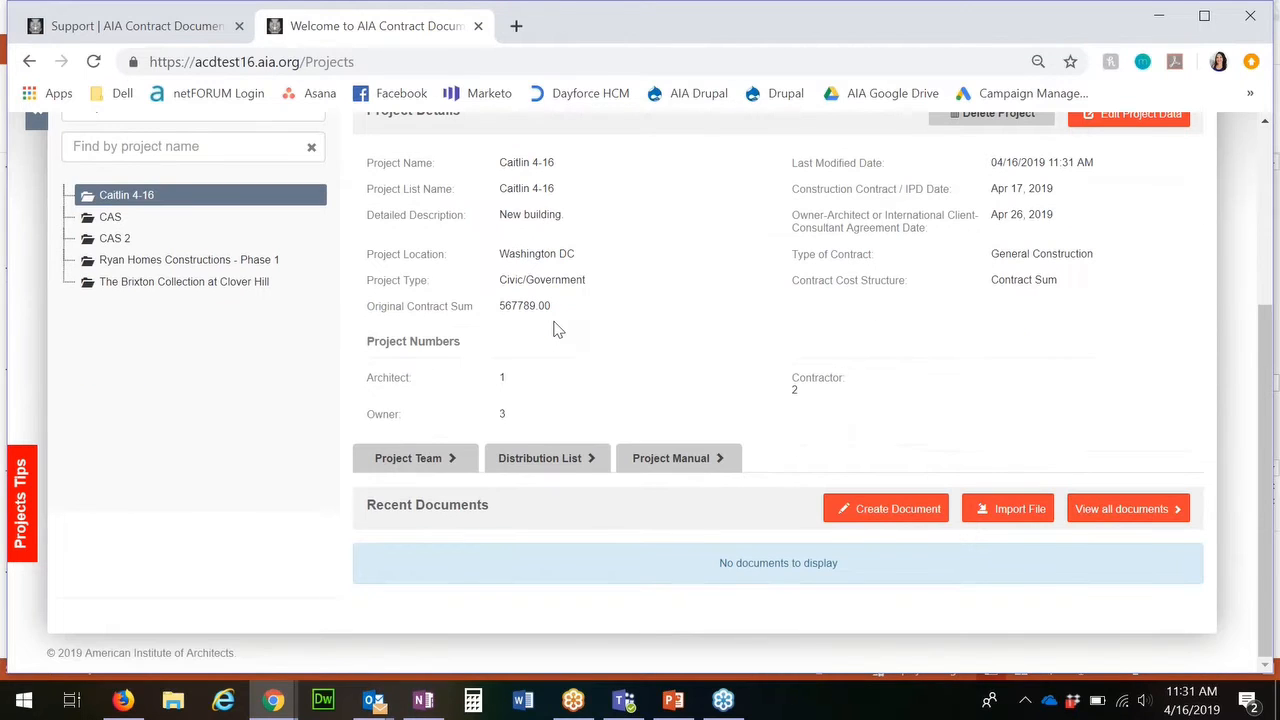
scroll(556, 330, "up", 1)
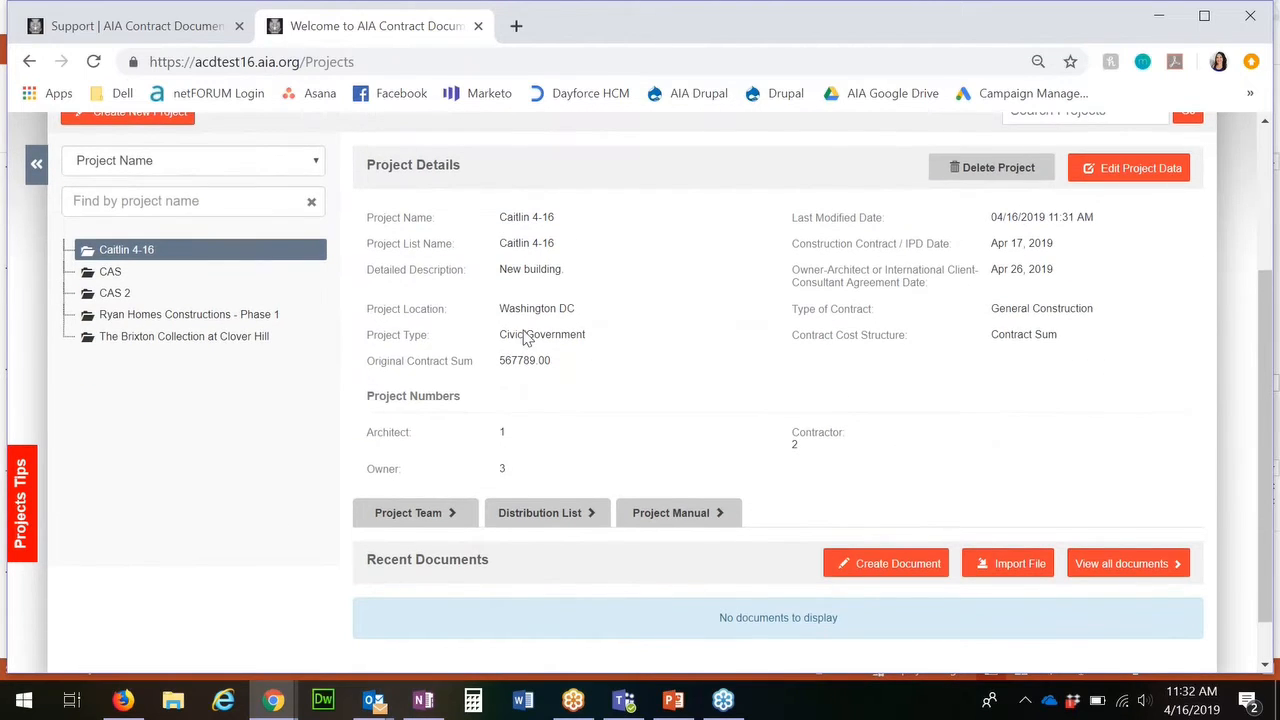
left_click(845, 579)
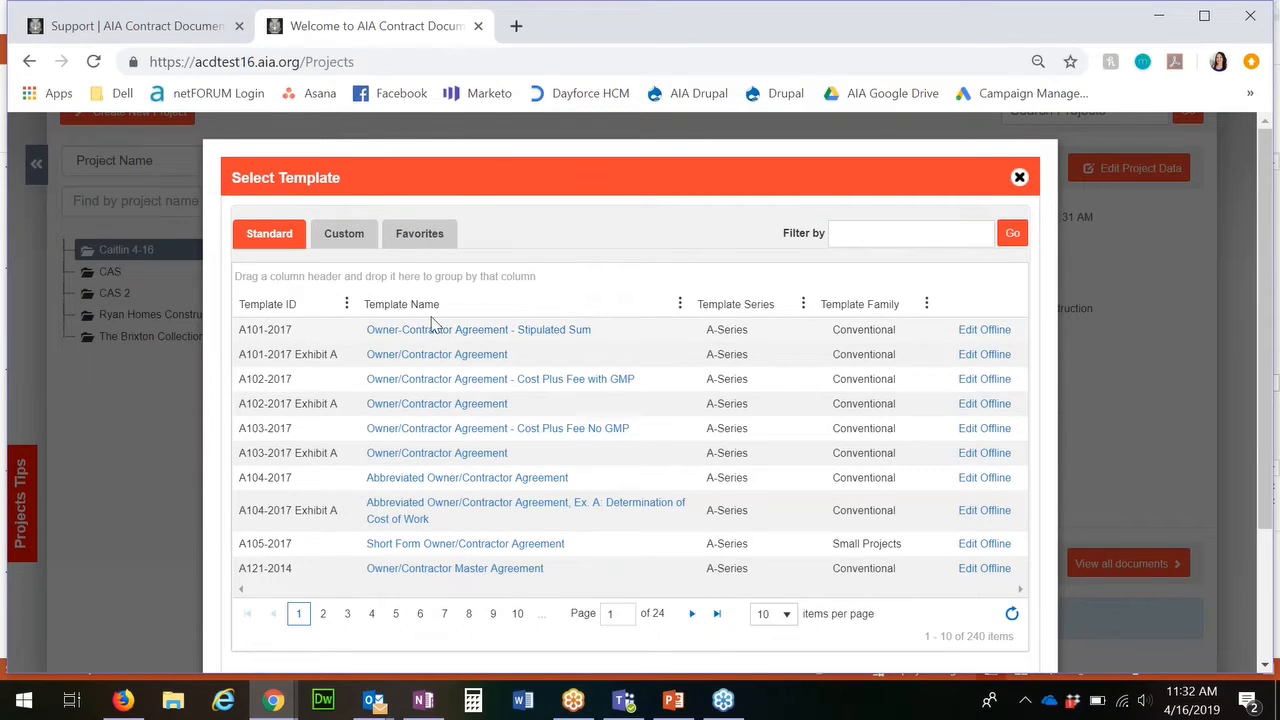
left_click(990, 337)
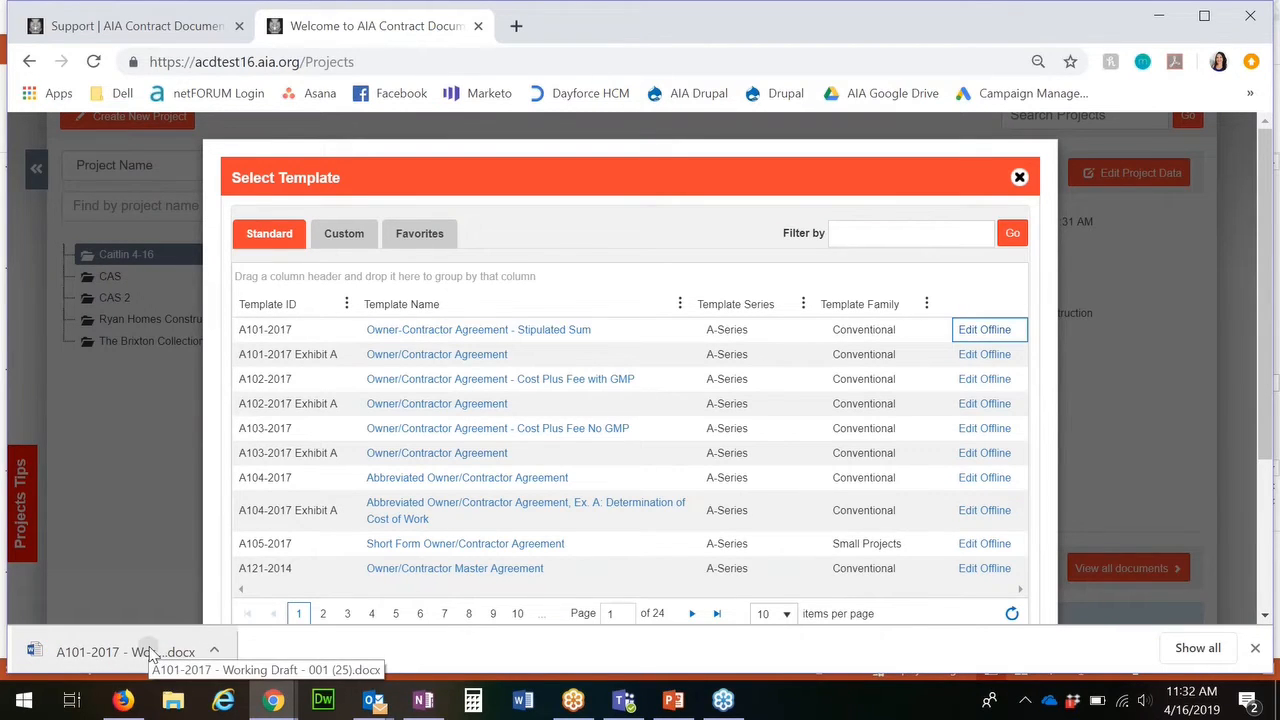
left_click(150, 655)
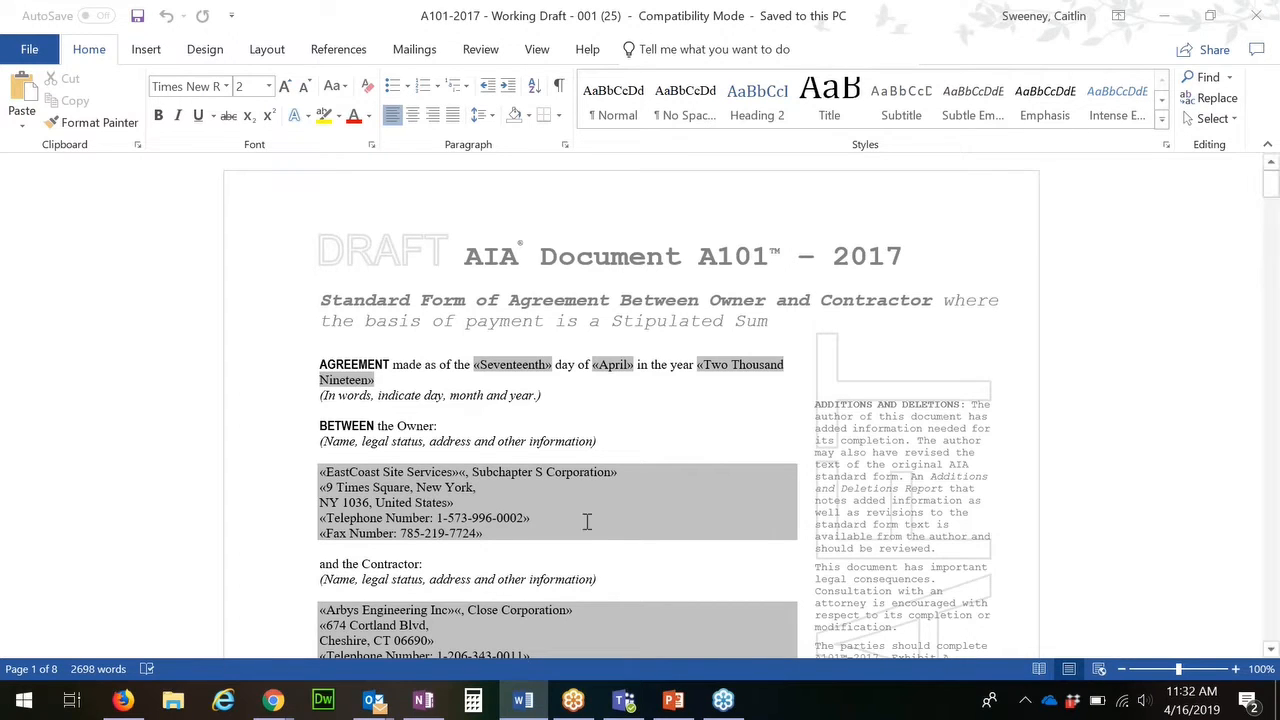
Delete the whole paragraph under Article 1, The Contract Documents, in the agreement
scroll(740, 350, "up", 1, "ctrl")
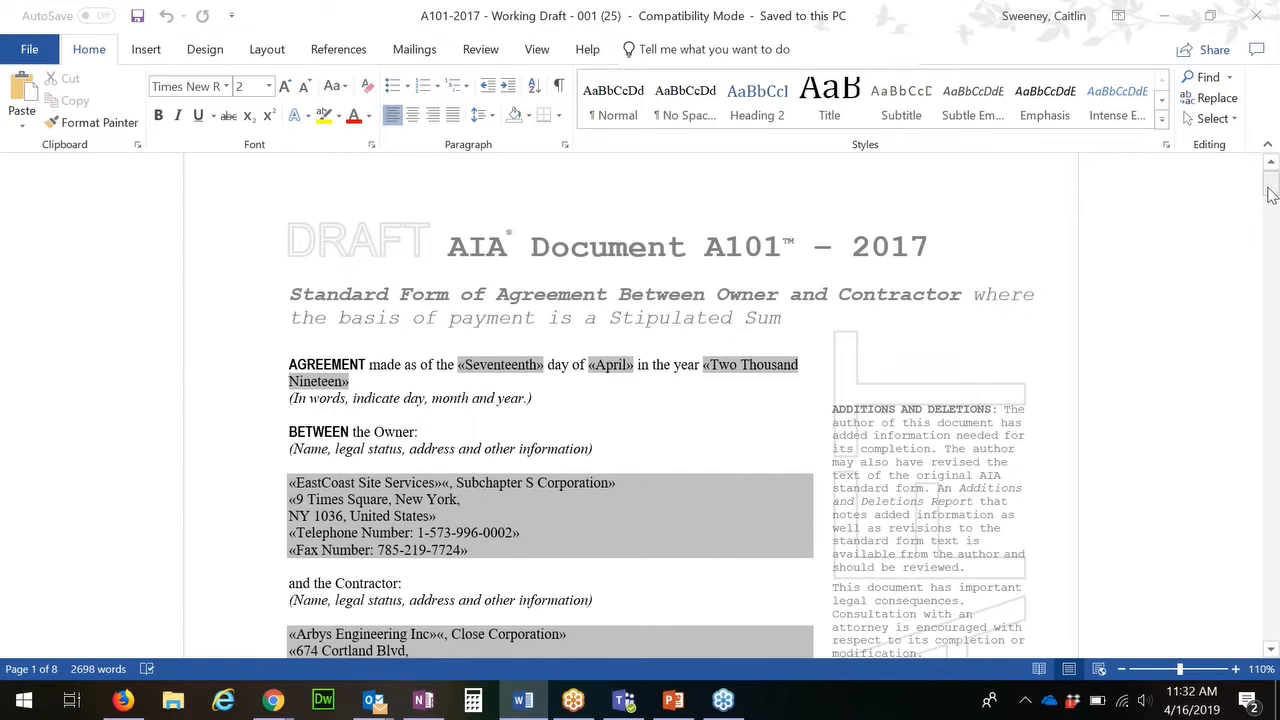
left_click_drag(1269, 188, 1272, 206)
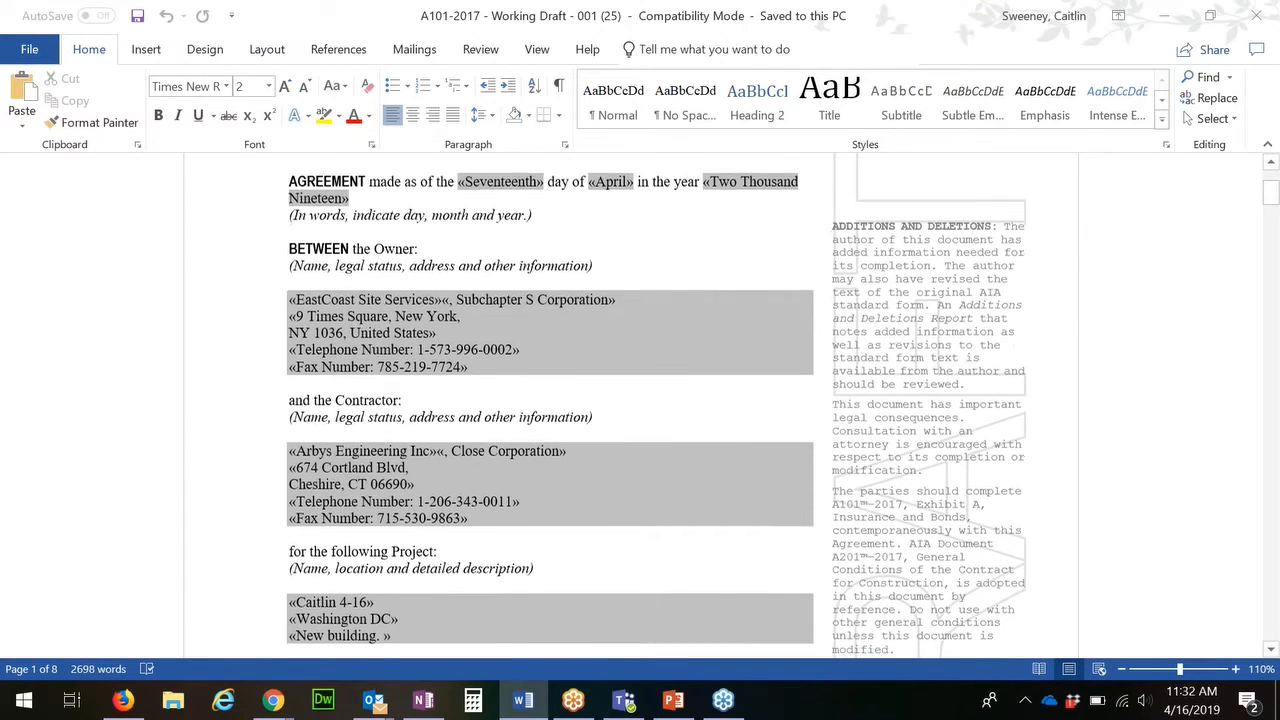
scroll(378, 440, "down", 1)
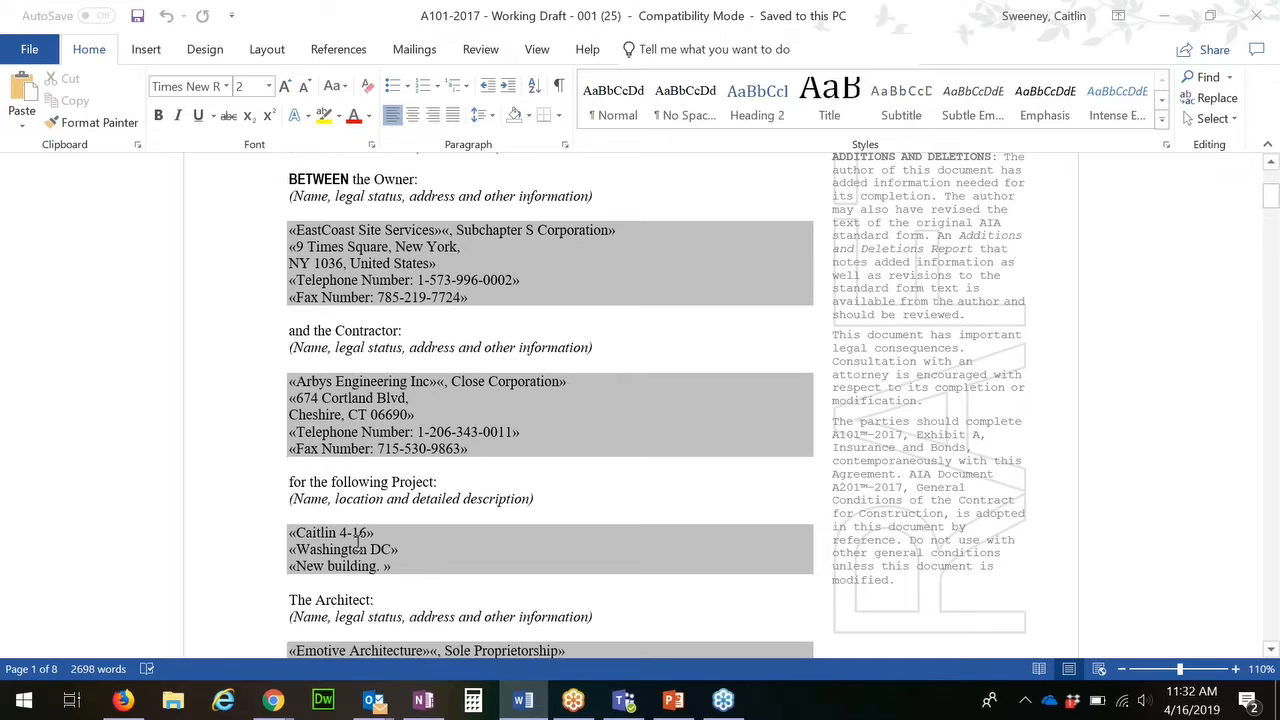
scroll(357, 542, "down", 2)
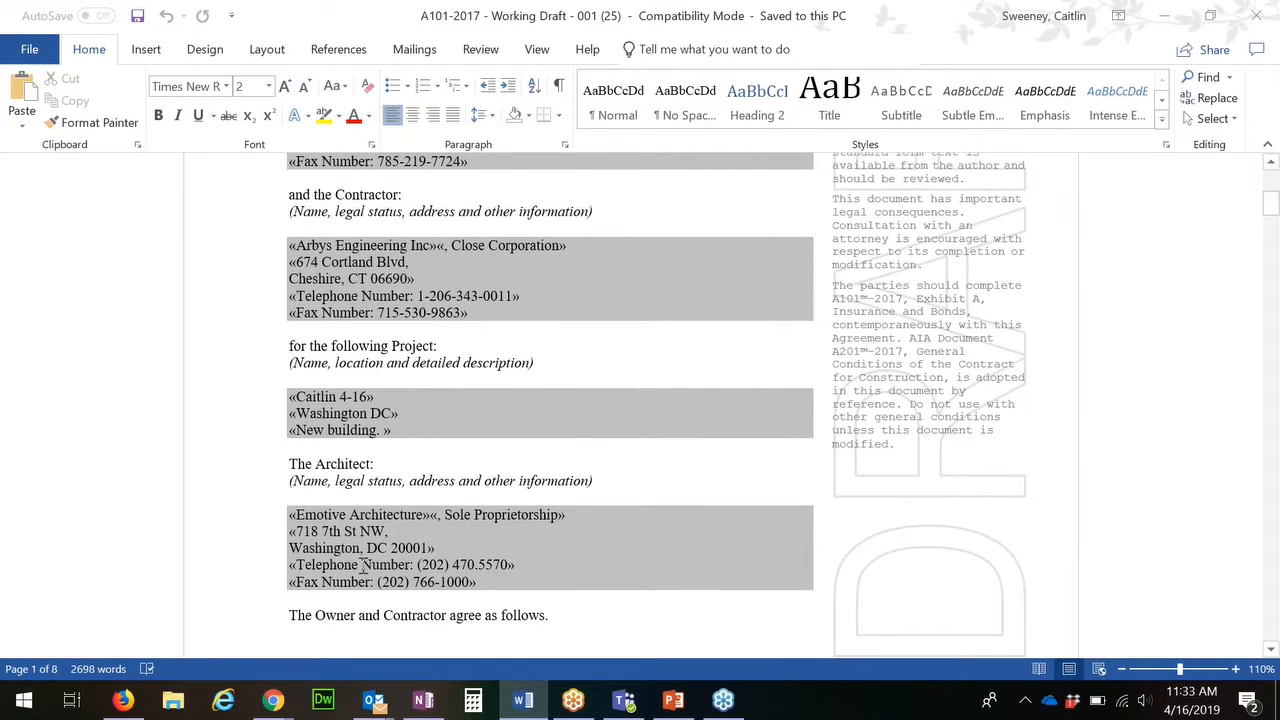
scroll(365, 566, "down", 10)
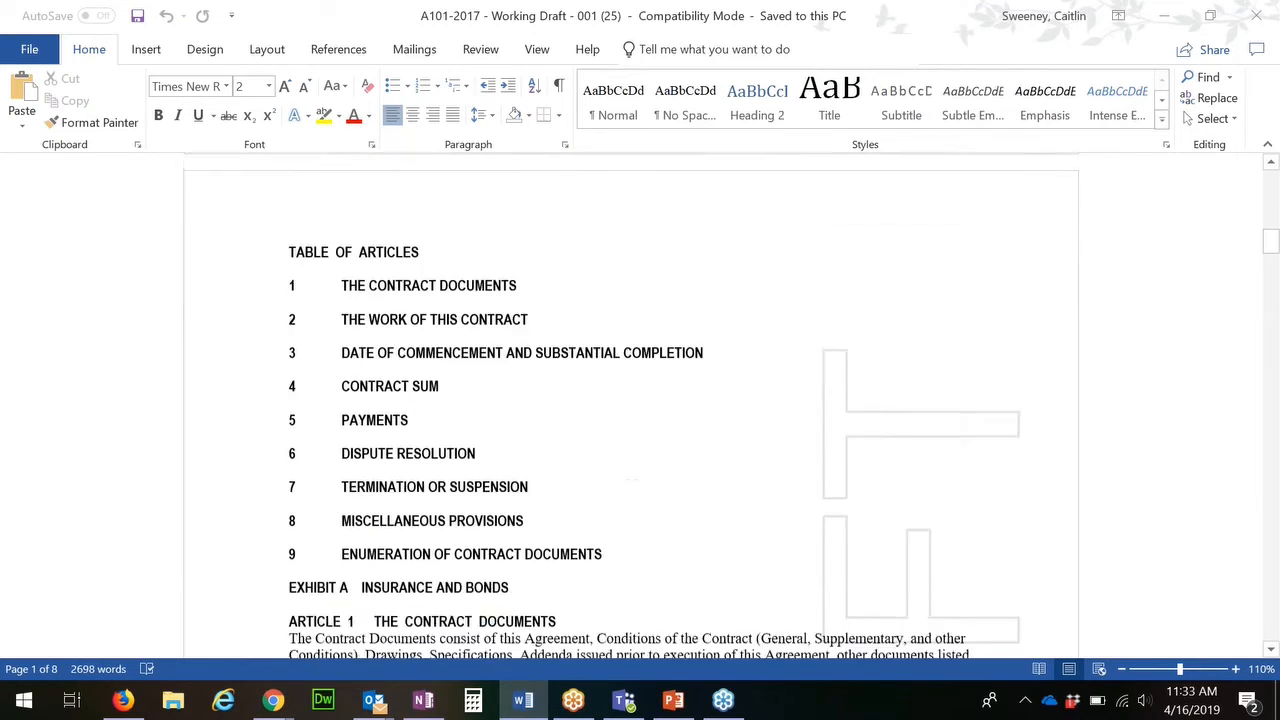
scroll(630, 400, "down", 6)
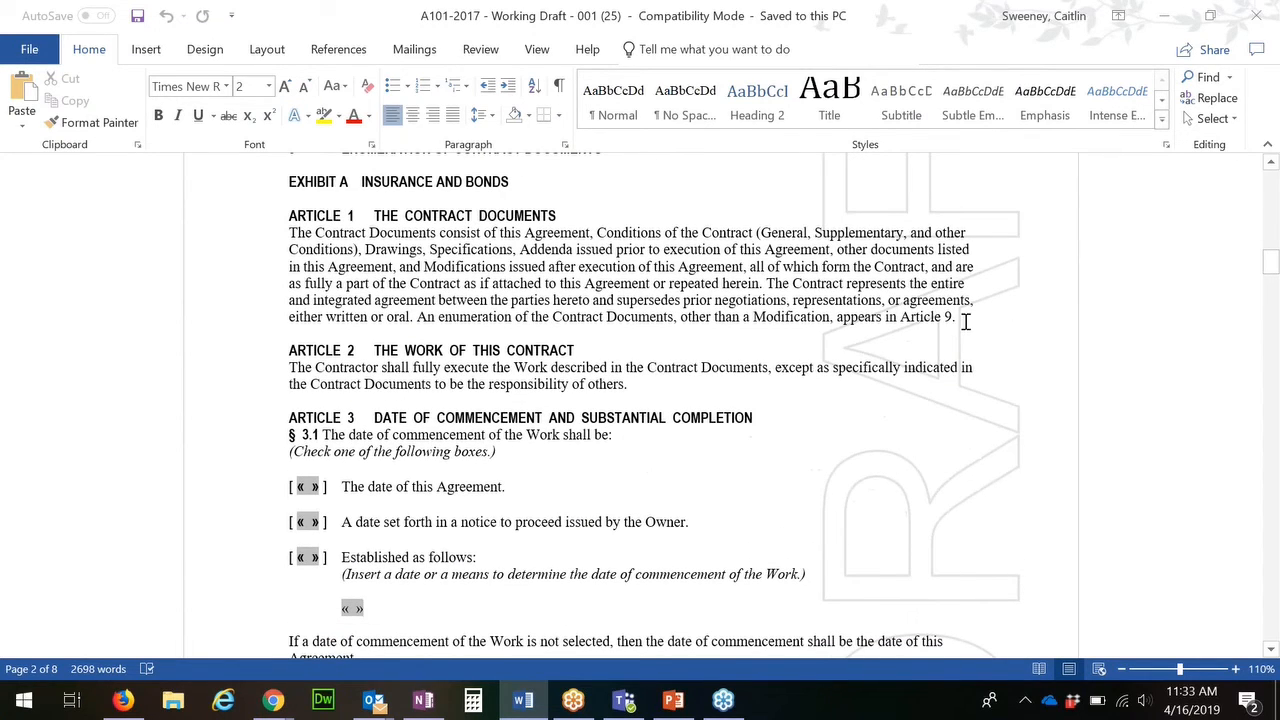
left_click_drag(965, 320, 971, 232)
key("Delete")
key("Delete")
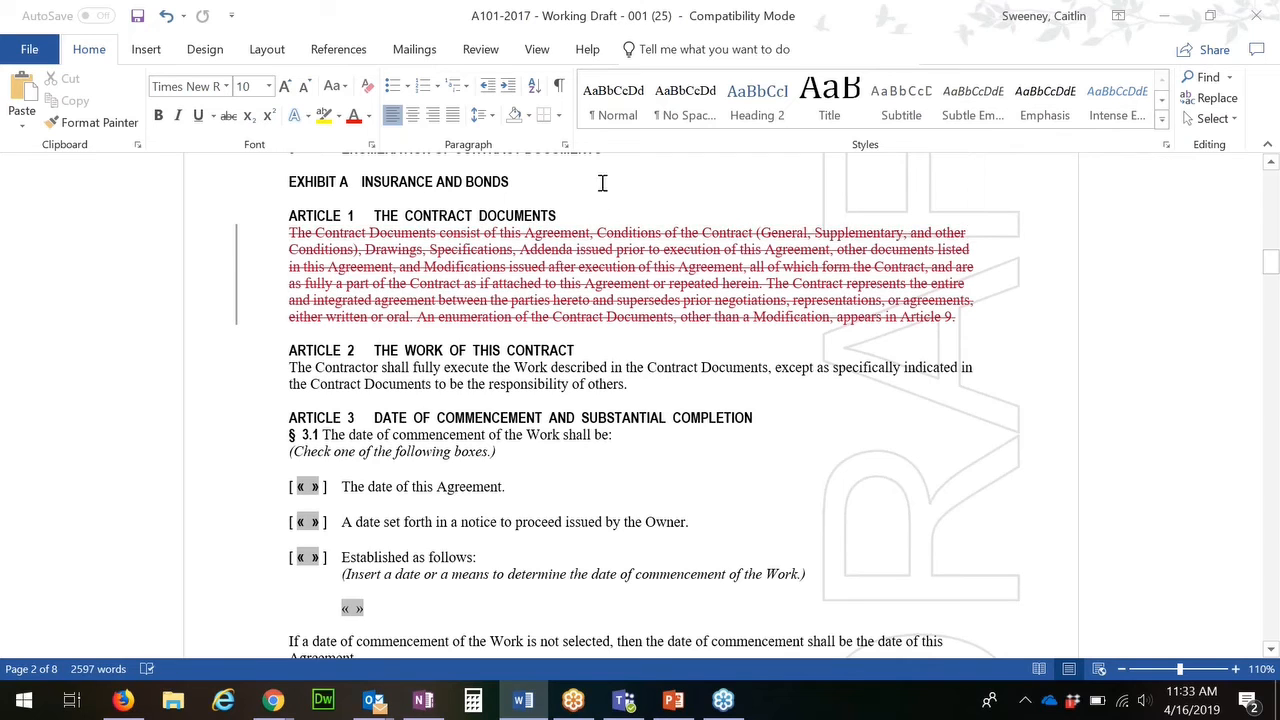
Add a line directly below the Article 1 heading containing a first name followed by "is making edits."
left_click(600, 216)
key("Return")
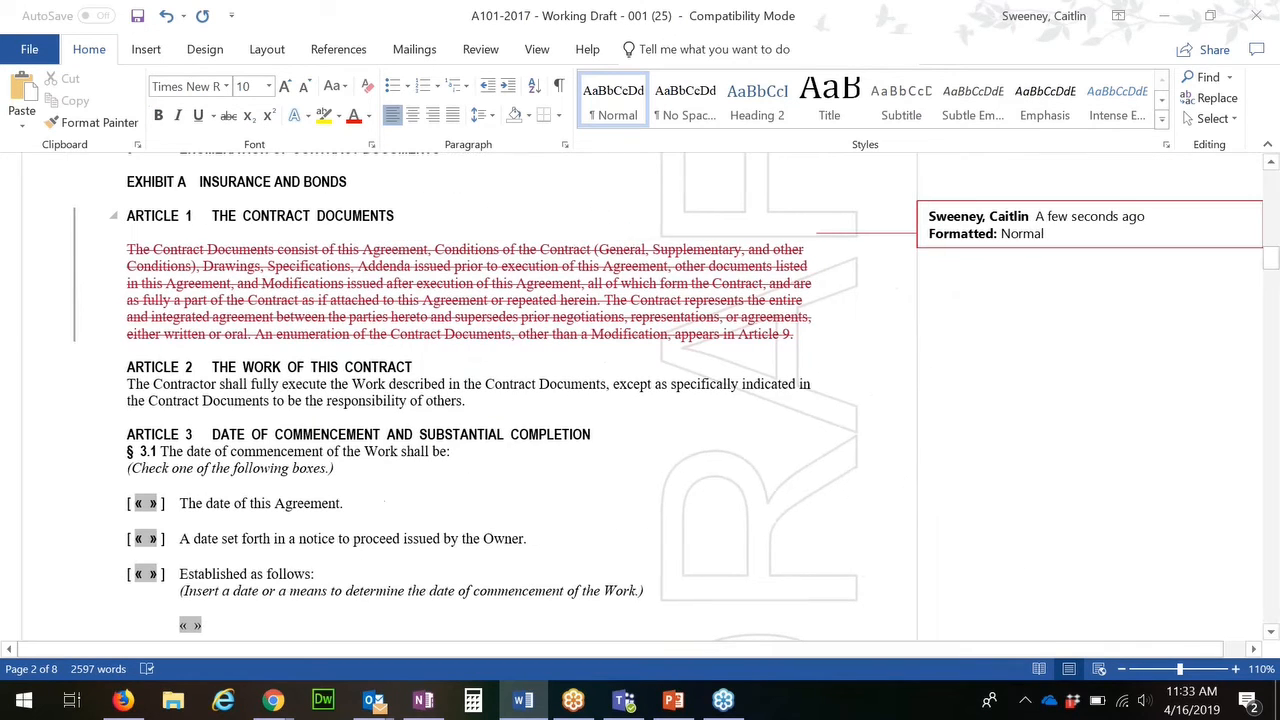
type("Caitlin i")
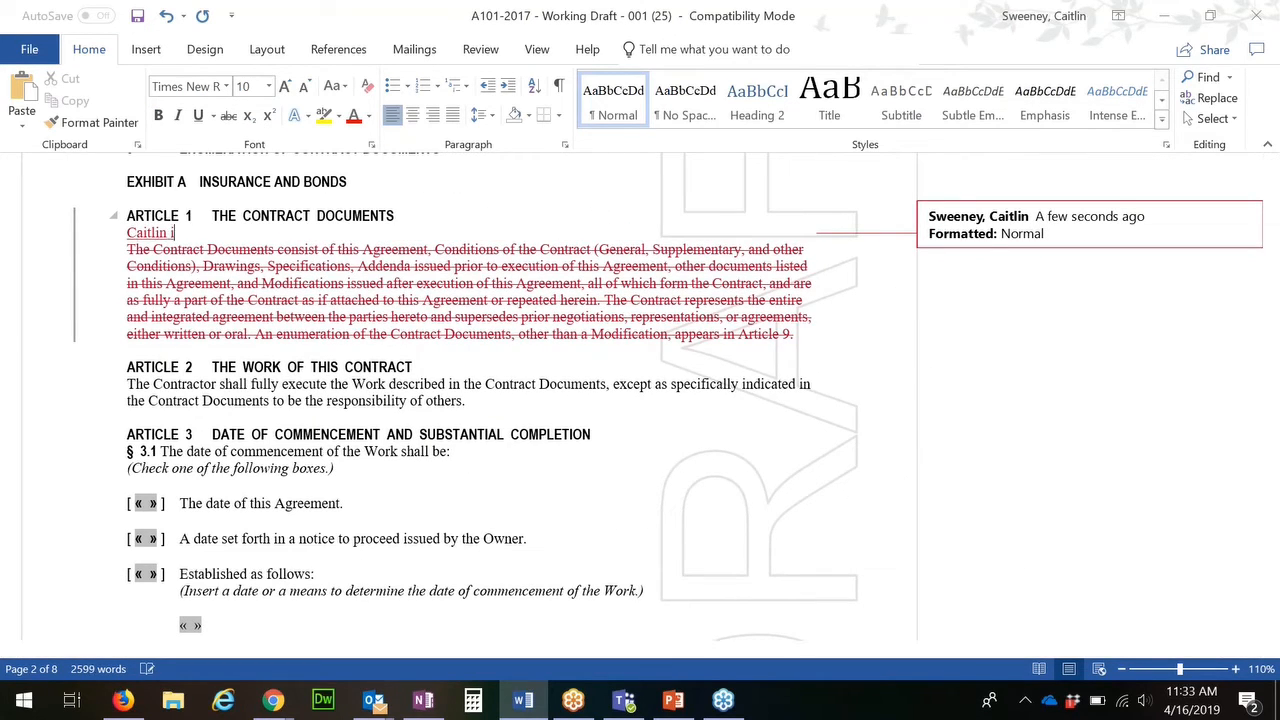
type("s making edits.")
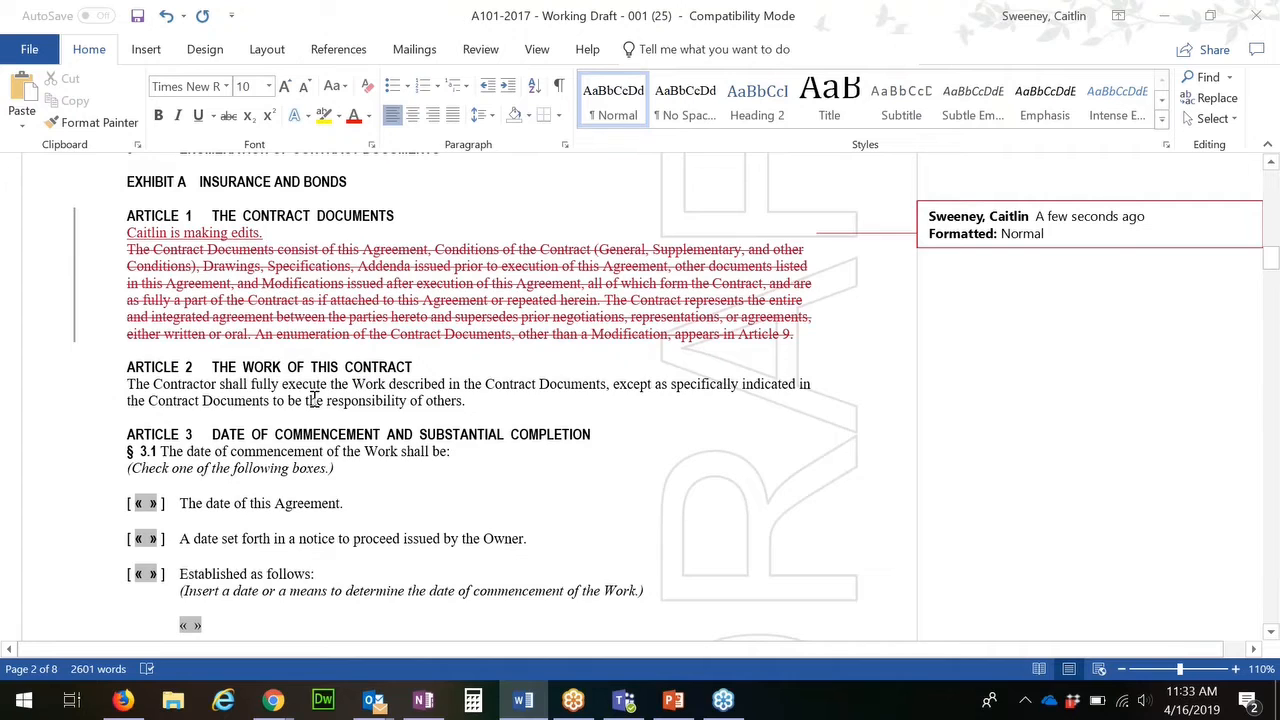
Save the agreement as a Word document named "4-16-19 A101-2017 - Working Draft - 001 (25)" in the ACD5 Webinar folder and close Word
scroll(313, 400, "up", 2)
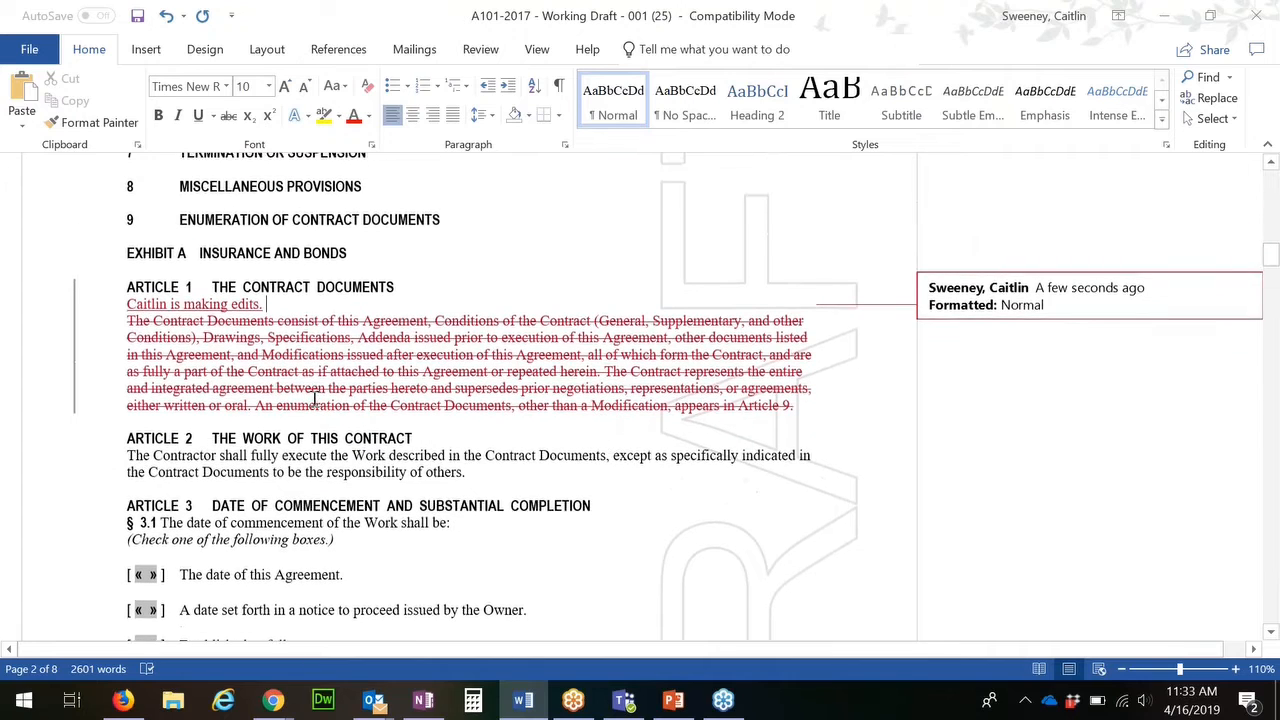
left_click(44, 50)
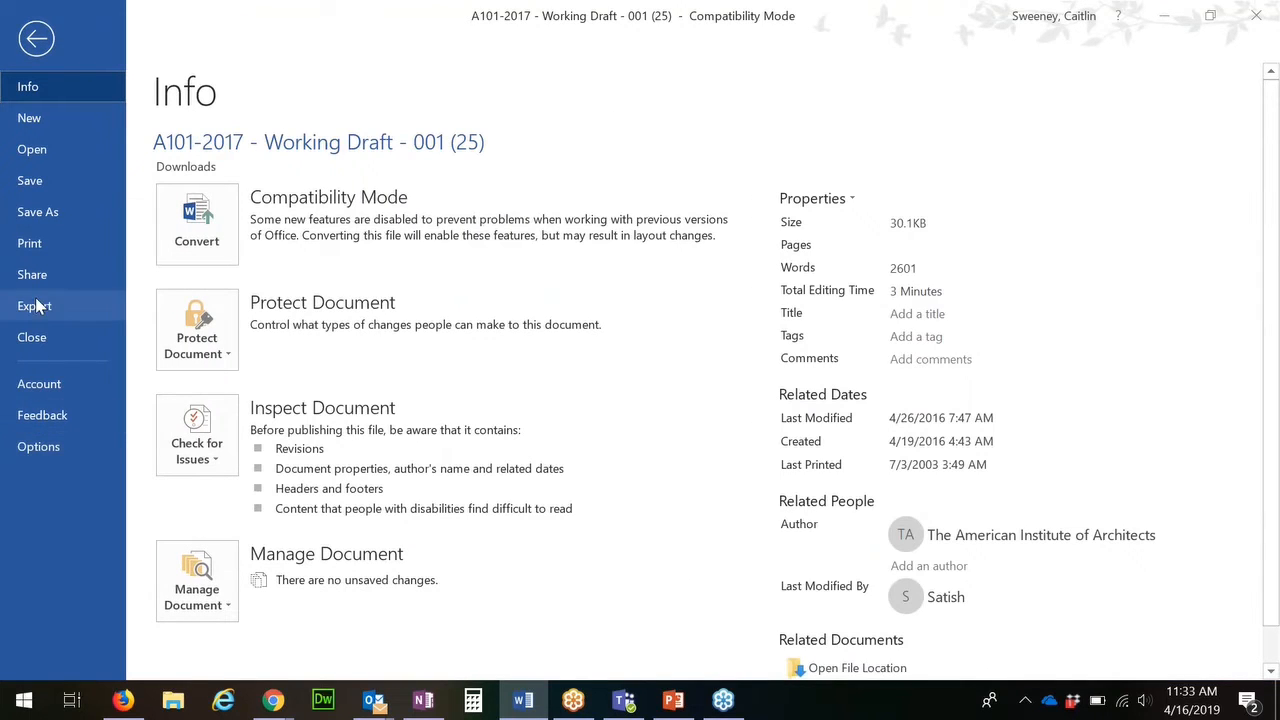
left_click(40, 213)
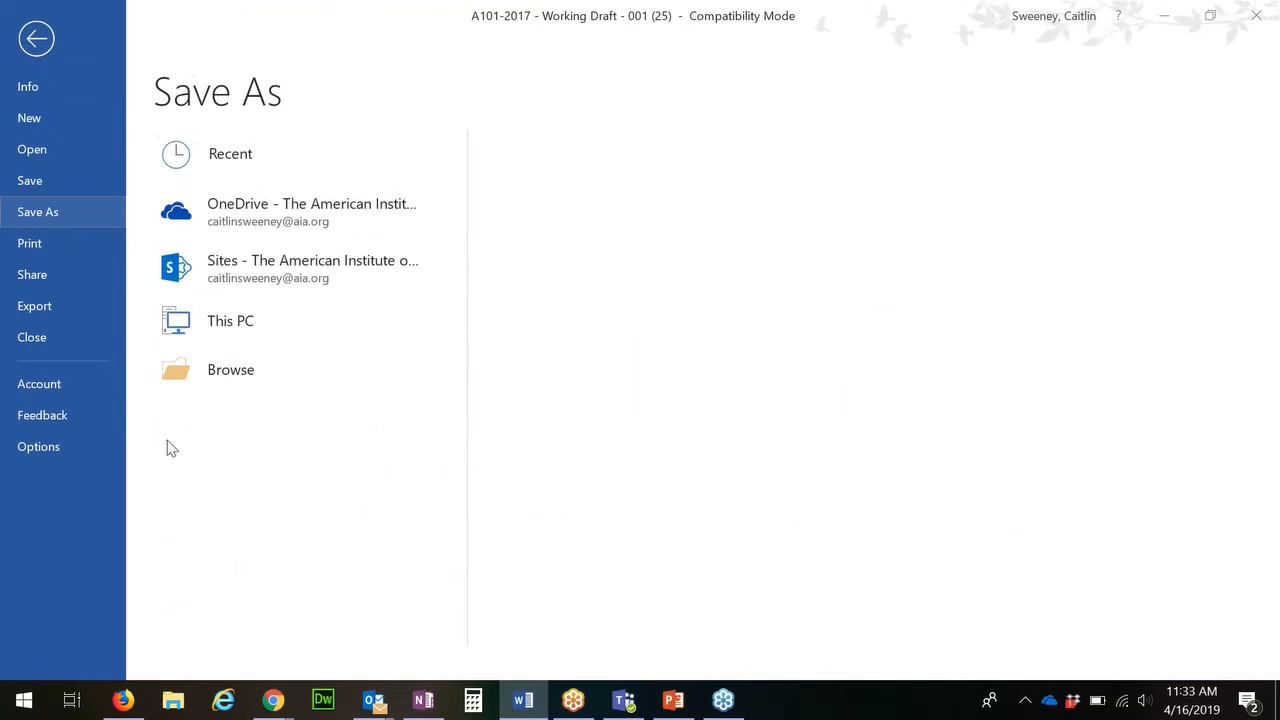
left_click(251, 431)
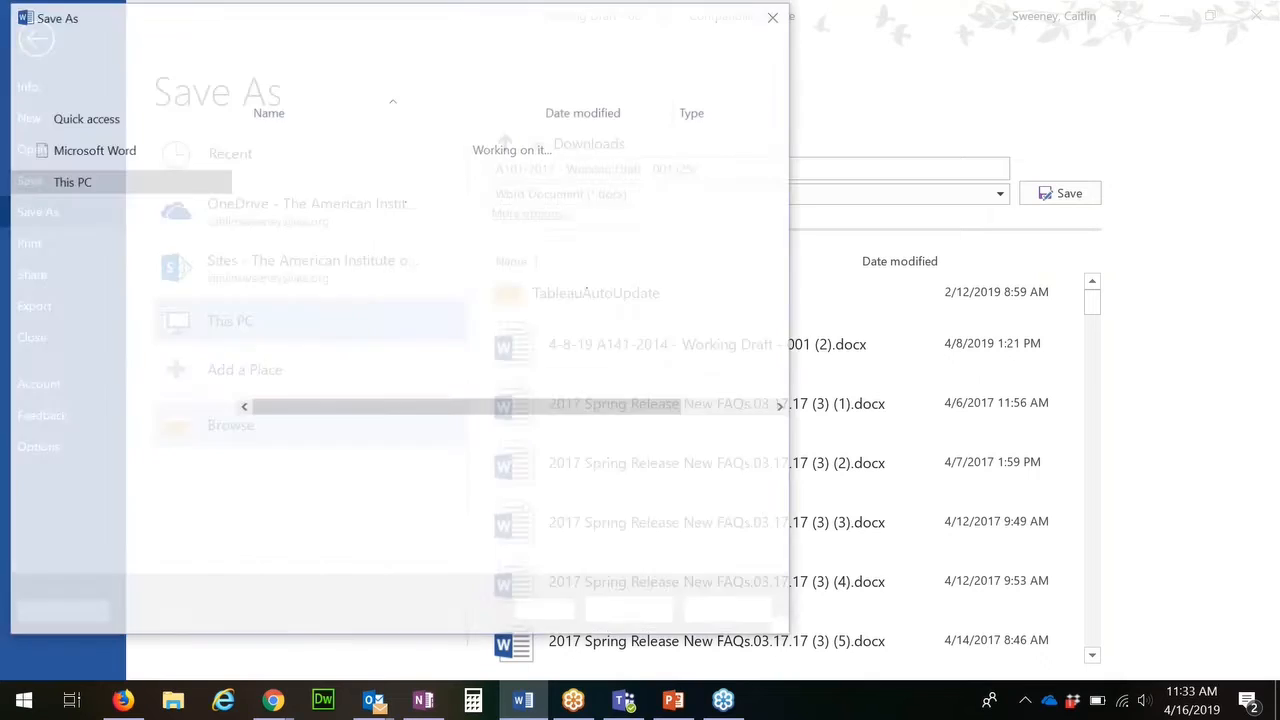
left_click_drag(222, 358, 240, 180)
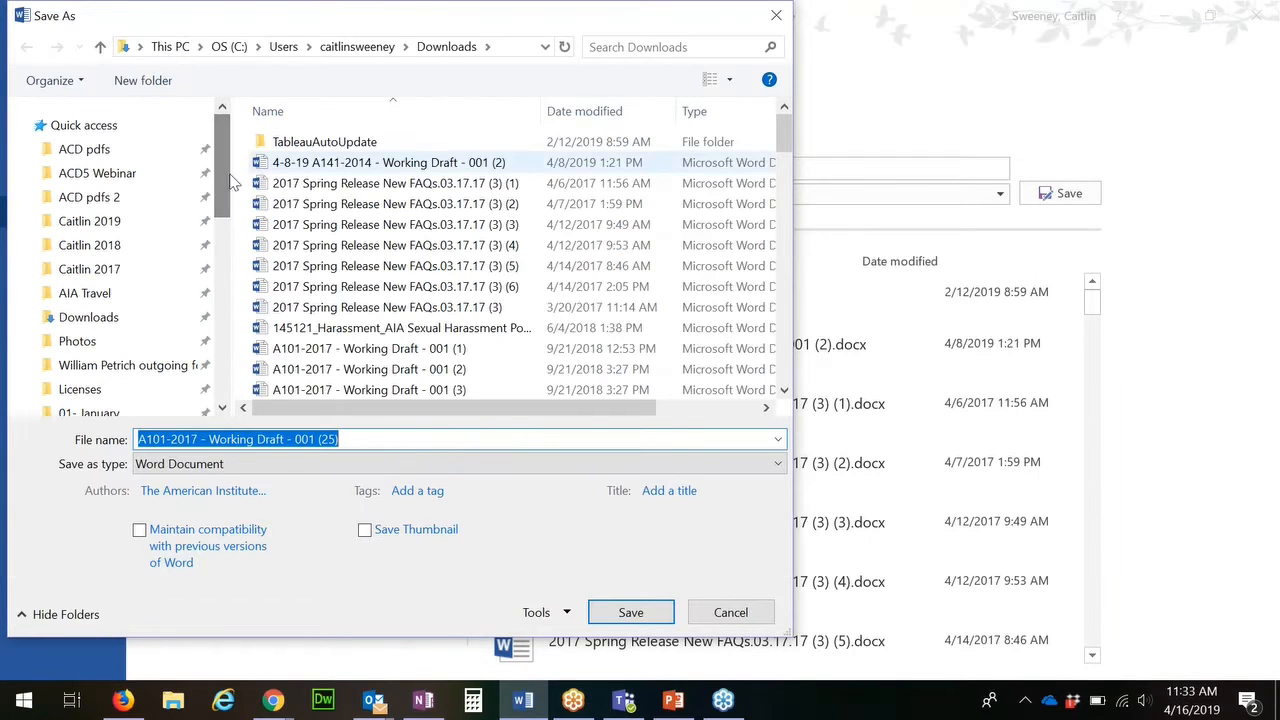
left_click(143, 173)
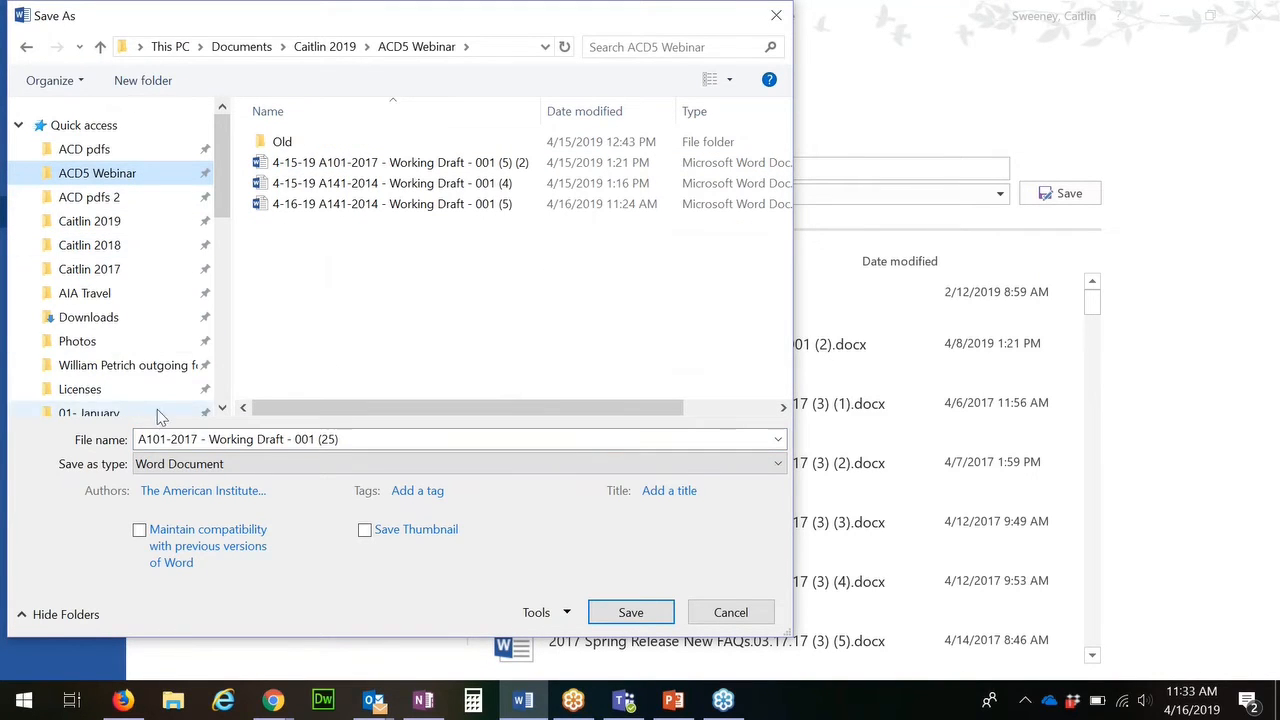
left_click(140, 440)
left_click(140, 440)
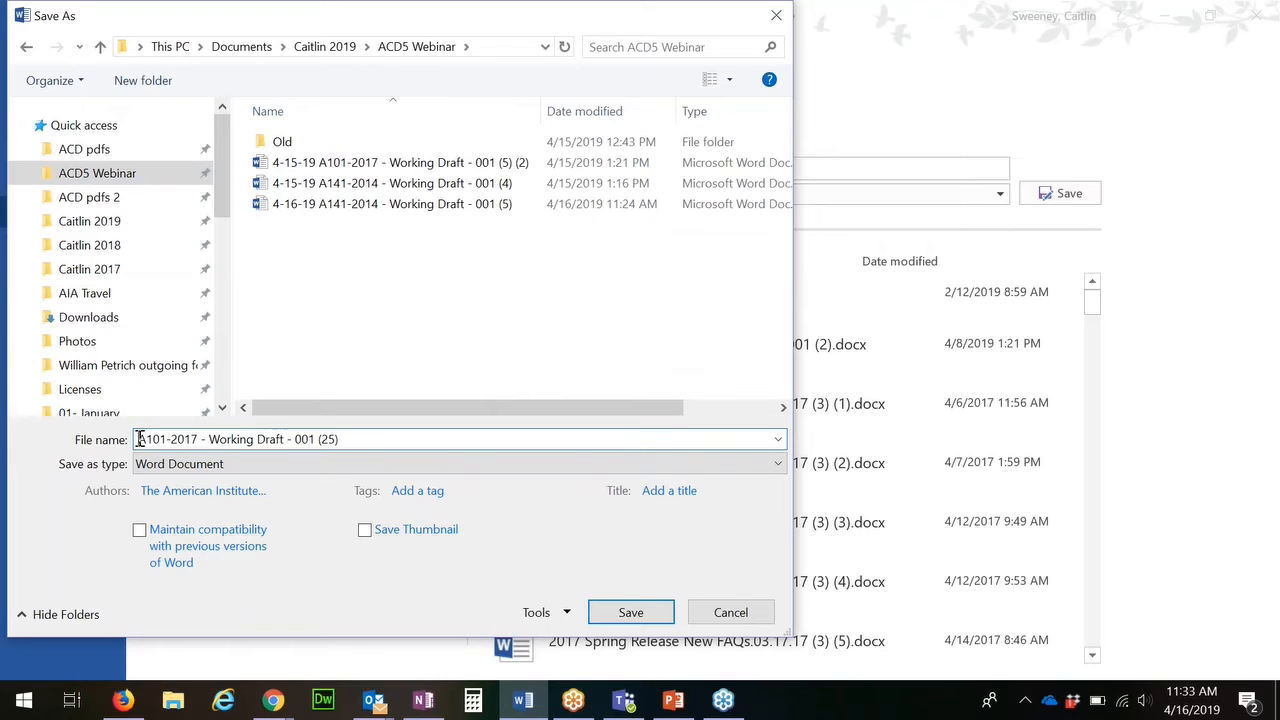
type("4-16-")
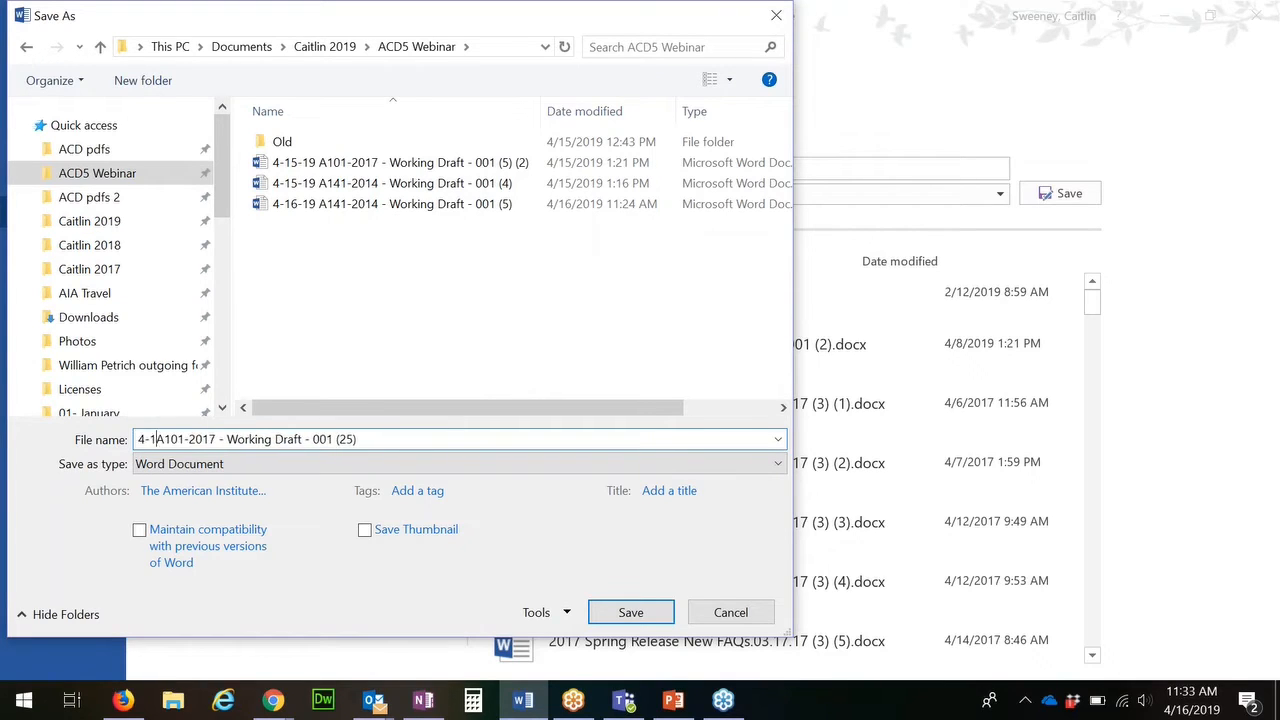
type("19")
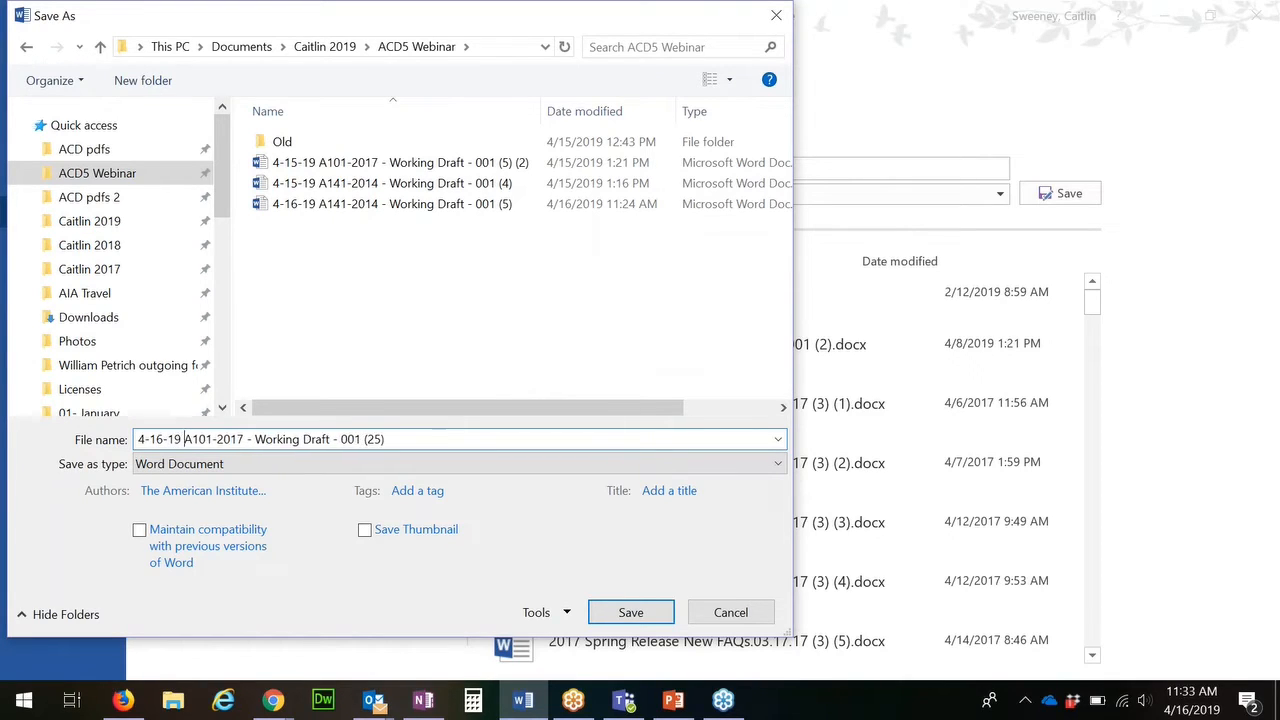
key("Return")
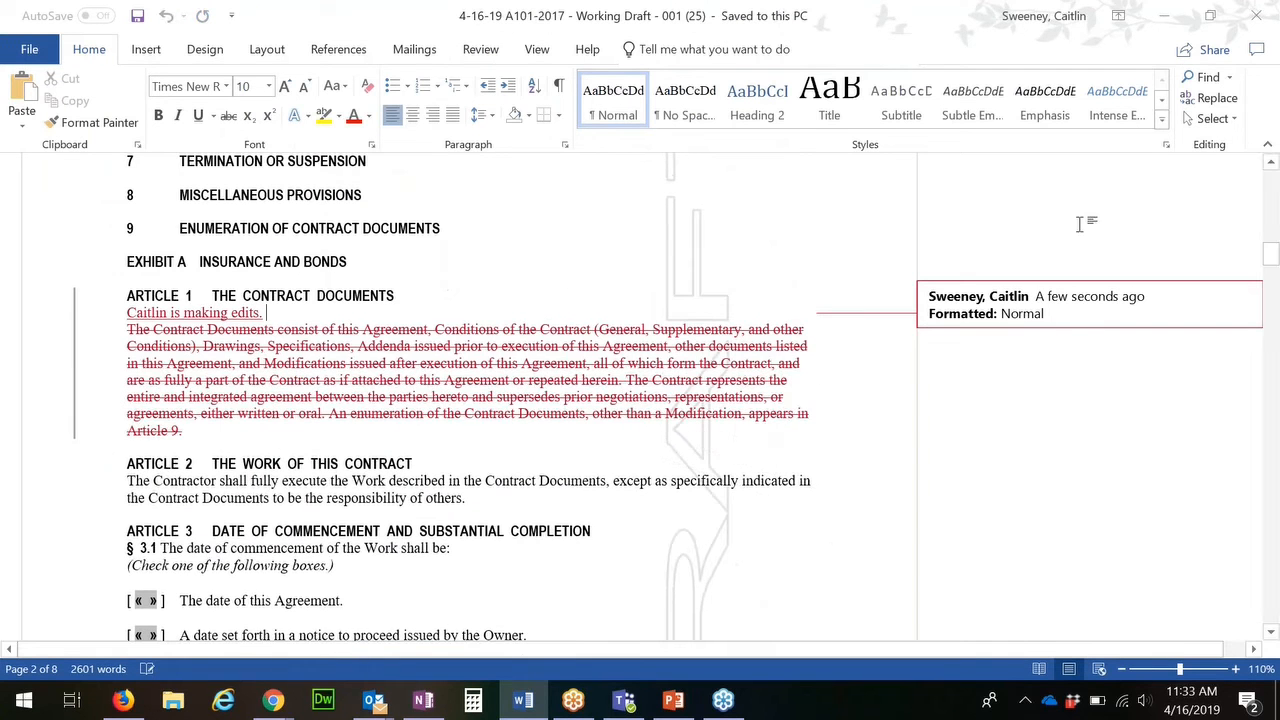
left_click(1256, 16)
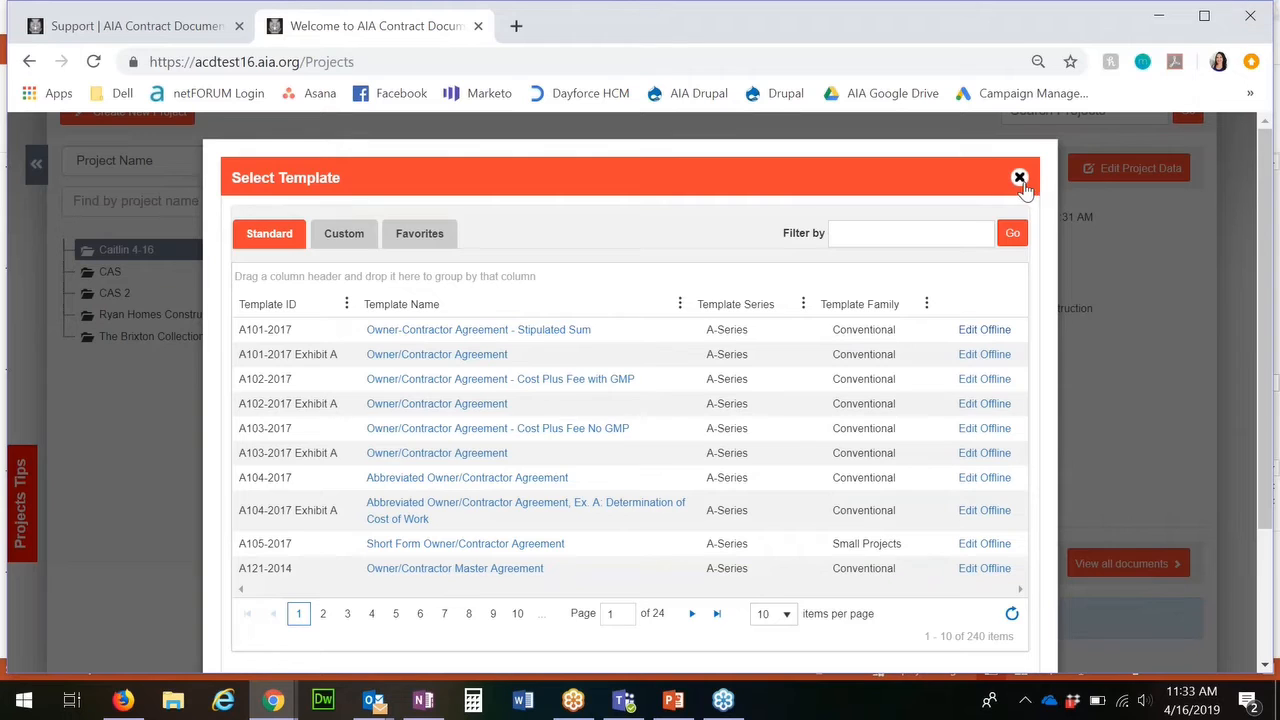
Dismiss the template list and import the file "4-16-19 A101-2017 - Working Draft - 001 (25).docx" from the ACD5 Webinar folder into the project
left_click(1017, 176)
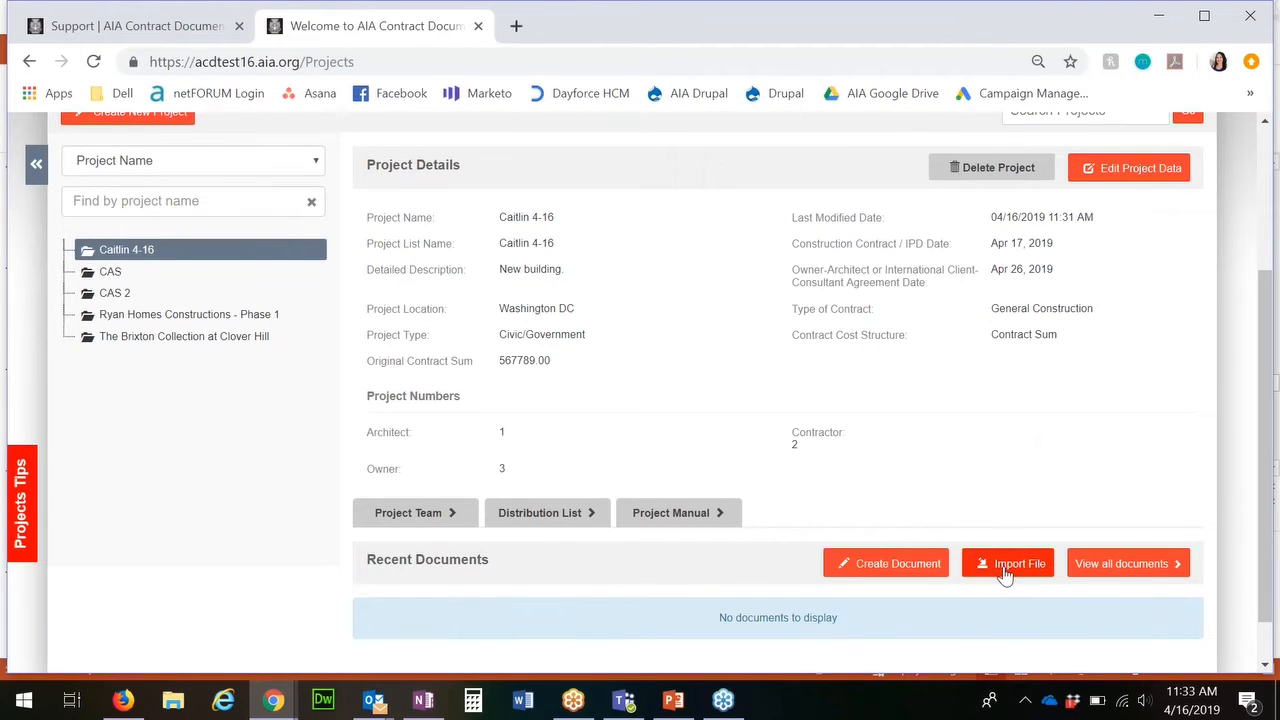
left_click(1006, 575)
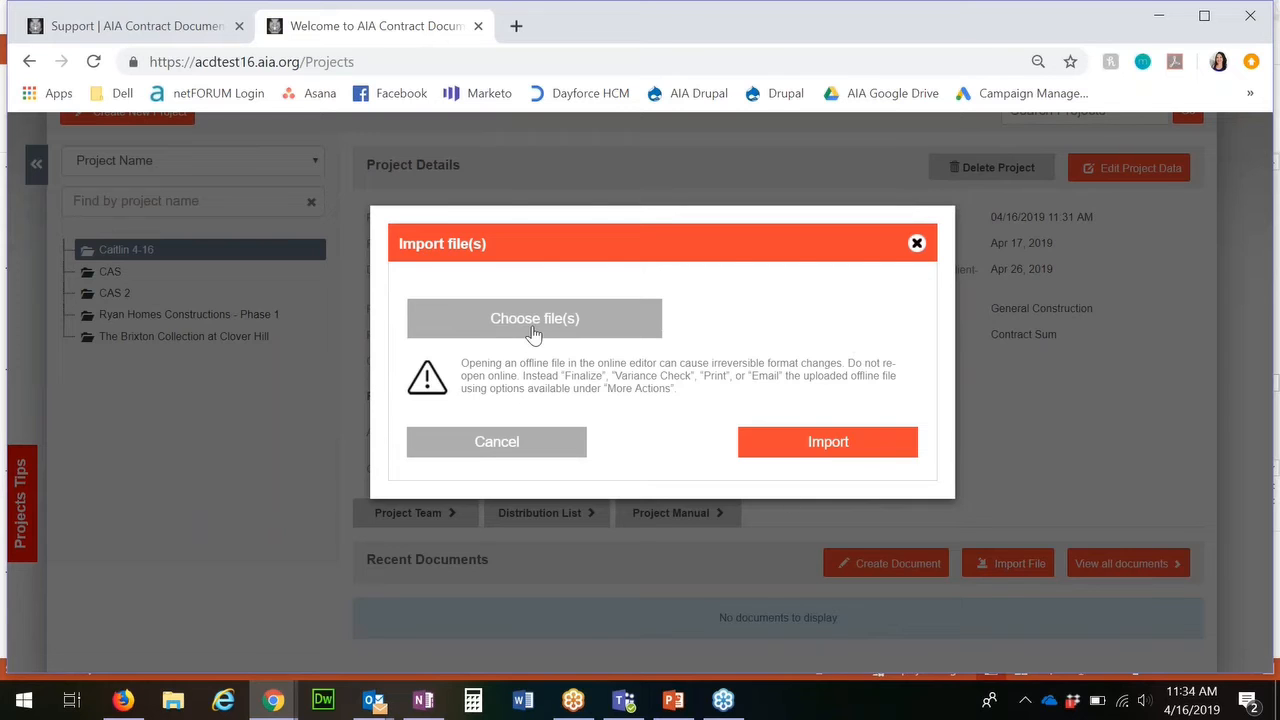
left_click(533, 322)
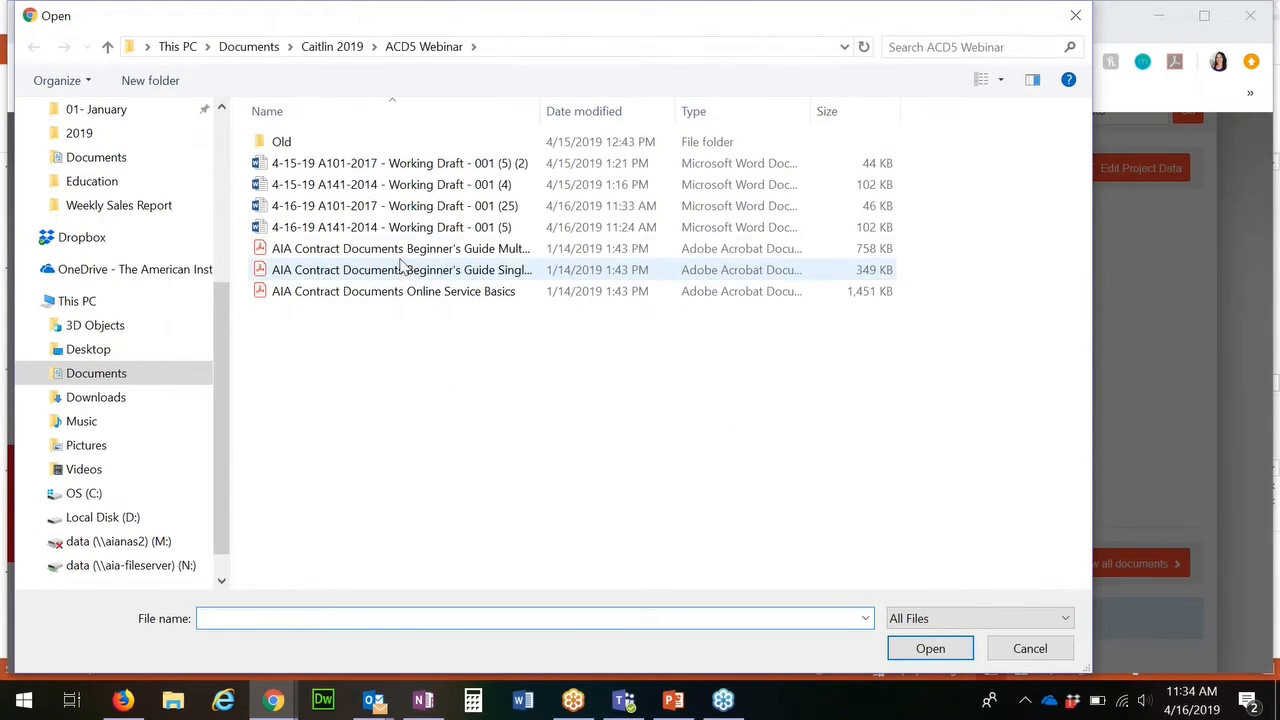
double_click(351, 214)
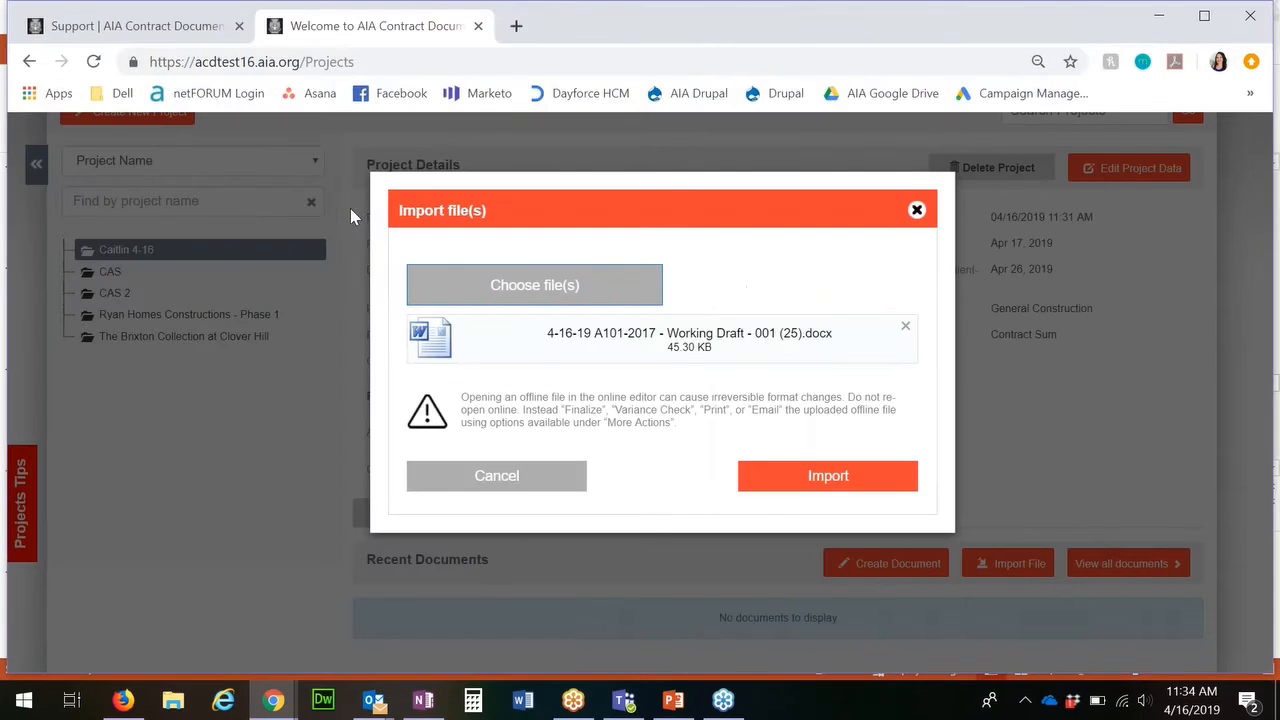
left_click(830, 477)
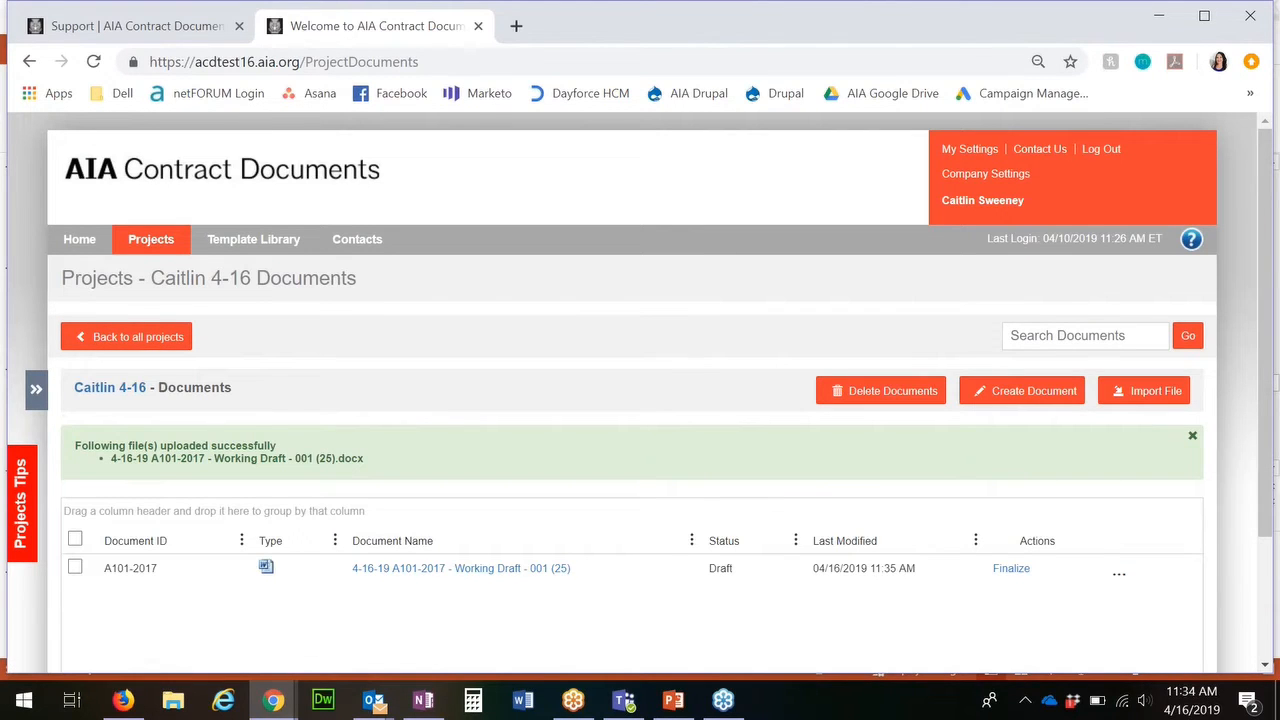
Look over the additional actions offered for the imported A101-2017 working draft and close them without choosing one
scroll(640, 400, "down", 1)
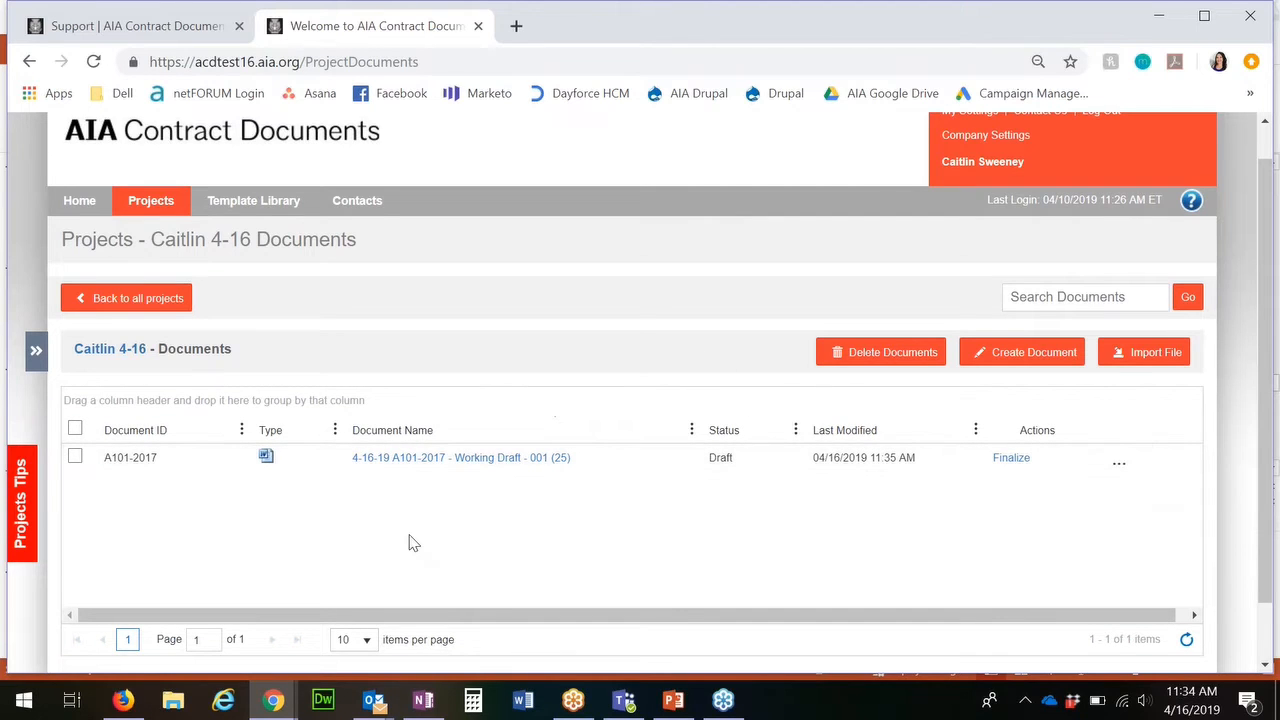
scroll(408, 543, "down", 1)
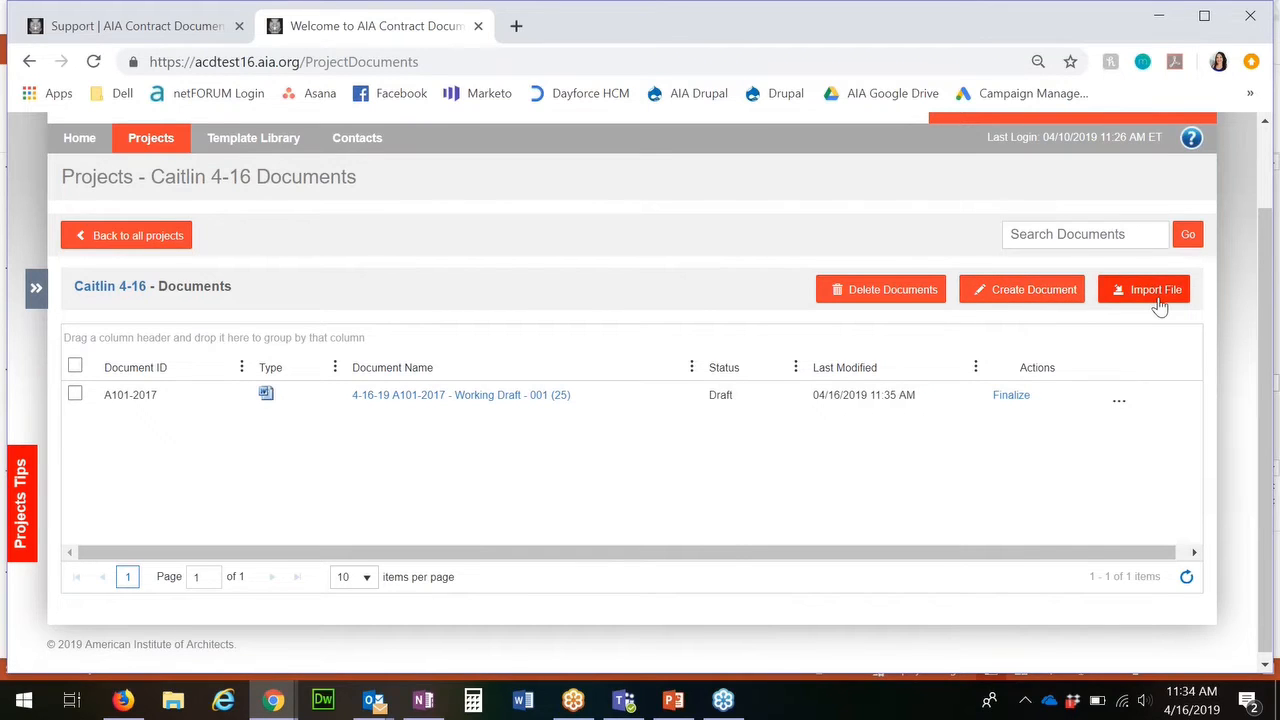
left_click(1119, 400)
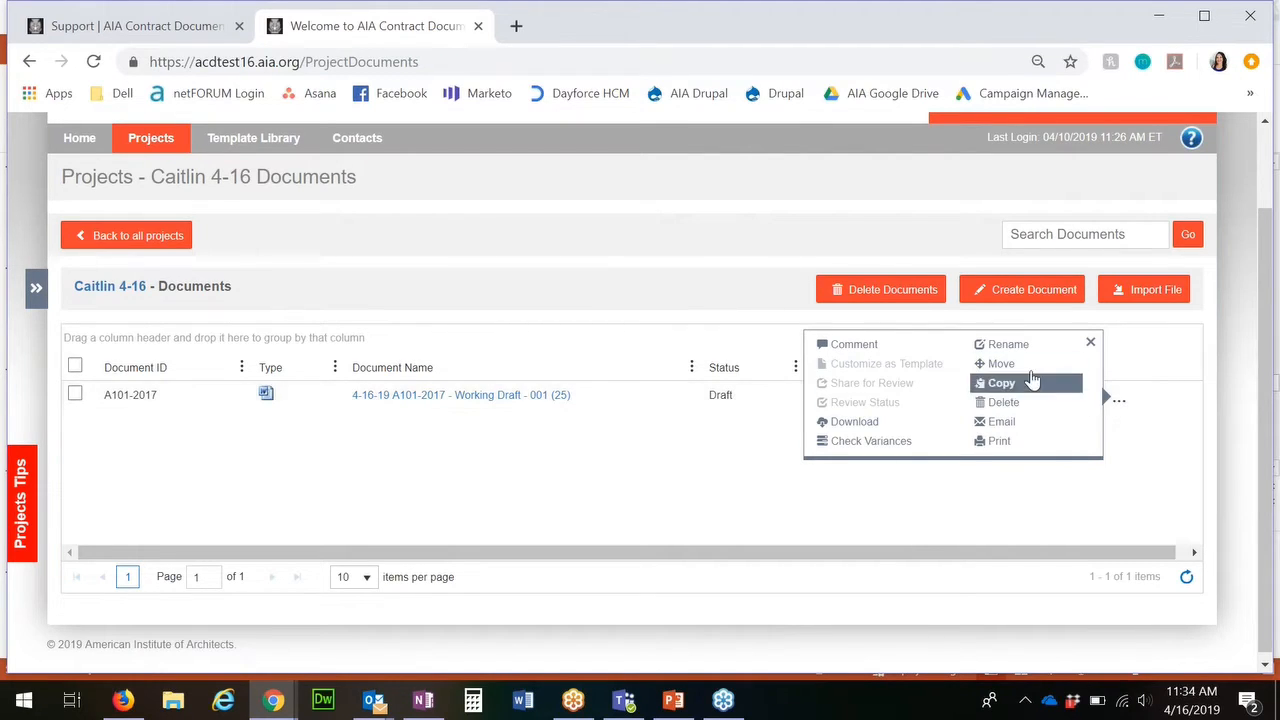
left_click(1090, 343)
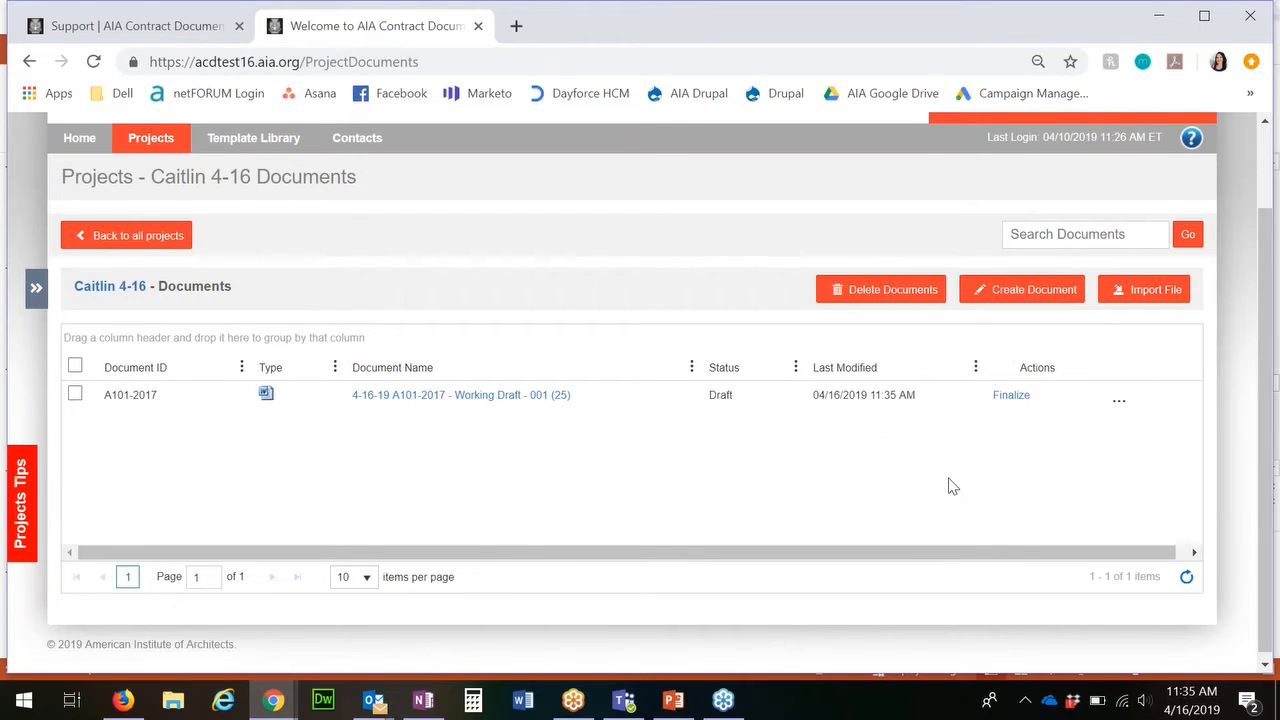
Finalize the A101-2017 working draft with the Clean variance markup format, leaving the signing authority's name blank
left_click(1010, 396)
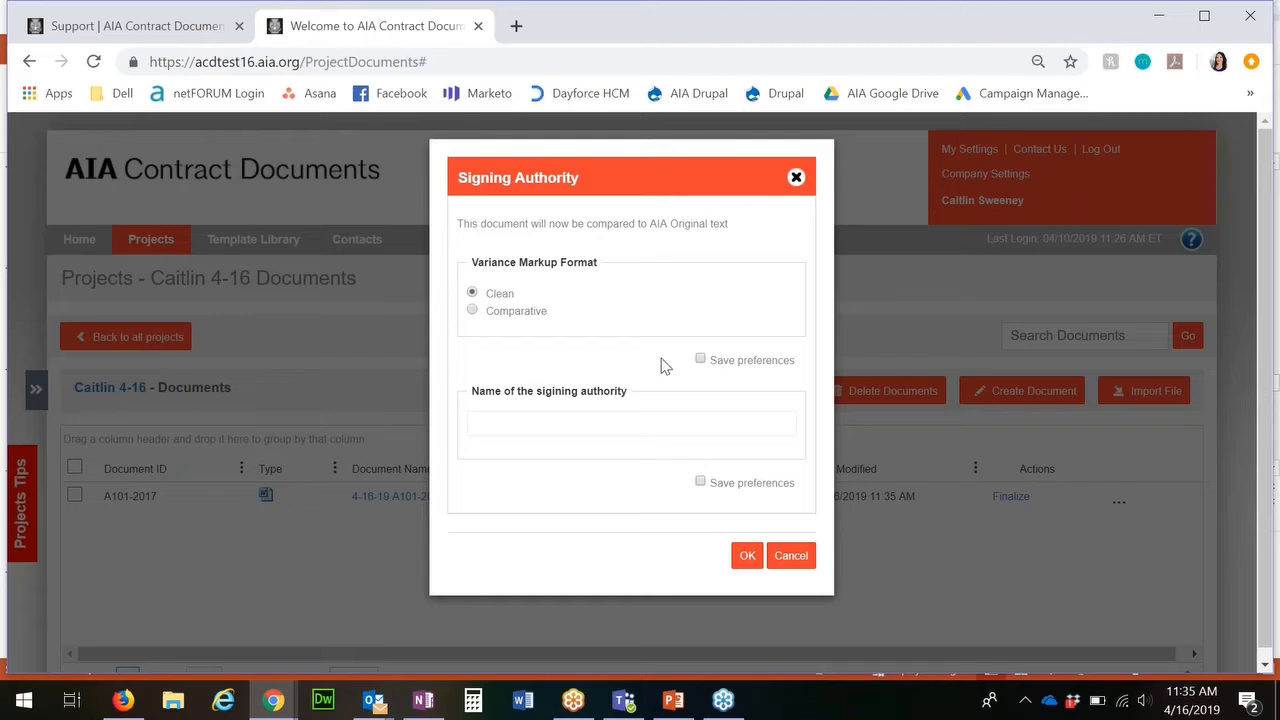
left_click(748, 556)
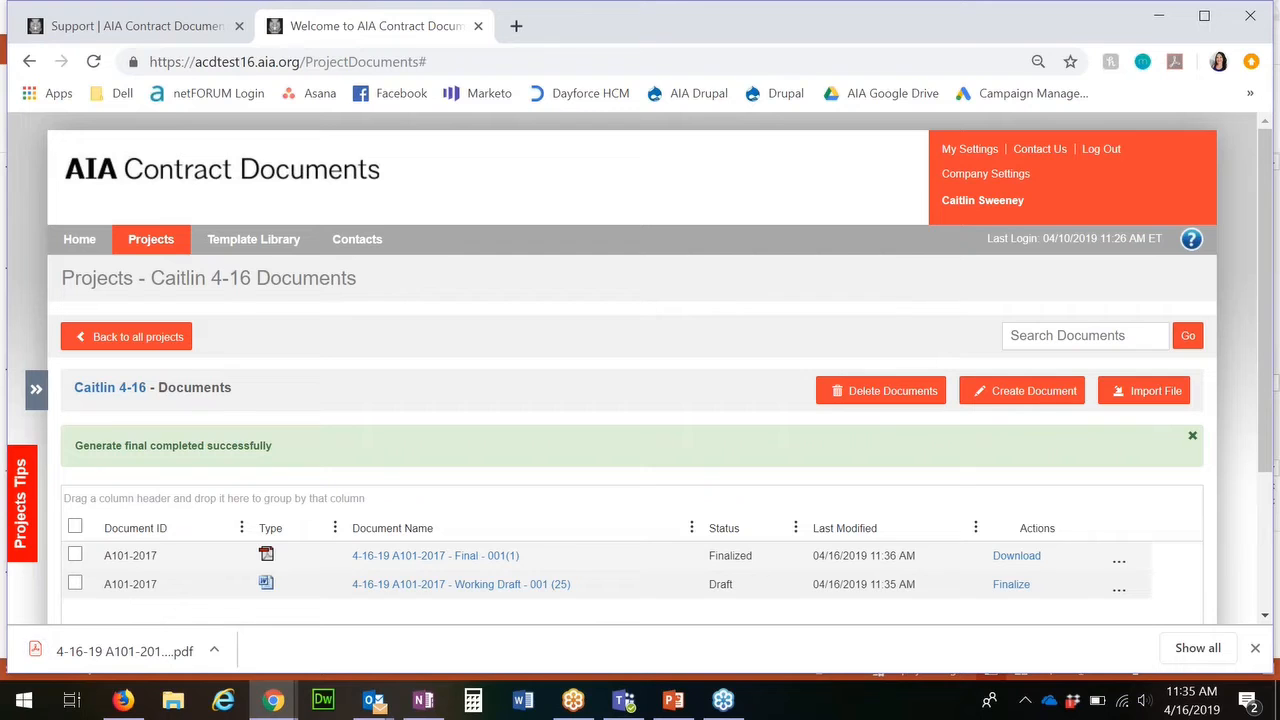
scroll(426, 385, "down", 1)
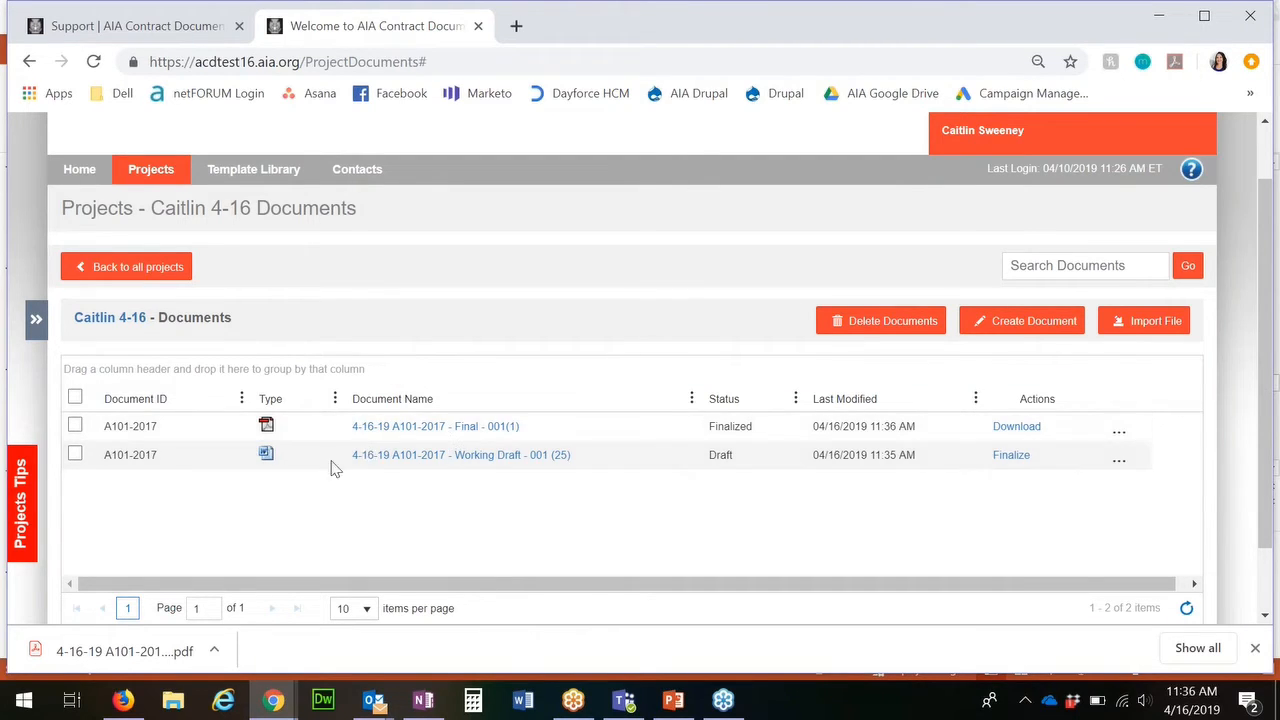
Open the downloaded final A101-2017 PDF and review the party details, Article 1 and the remaining pages up to the Additions and Deletions Report
left_click(115, 660)
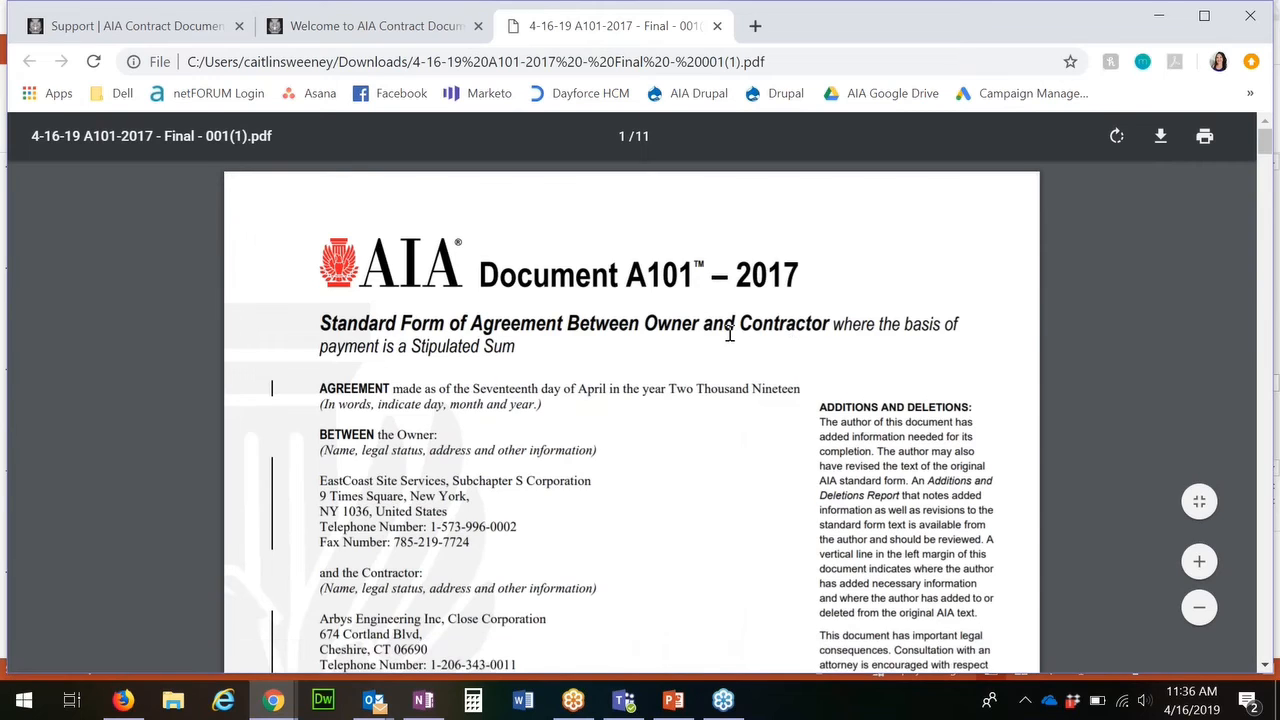
scroll(730, 335, "down", 2)
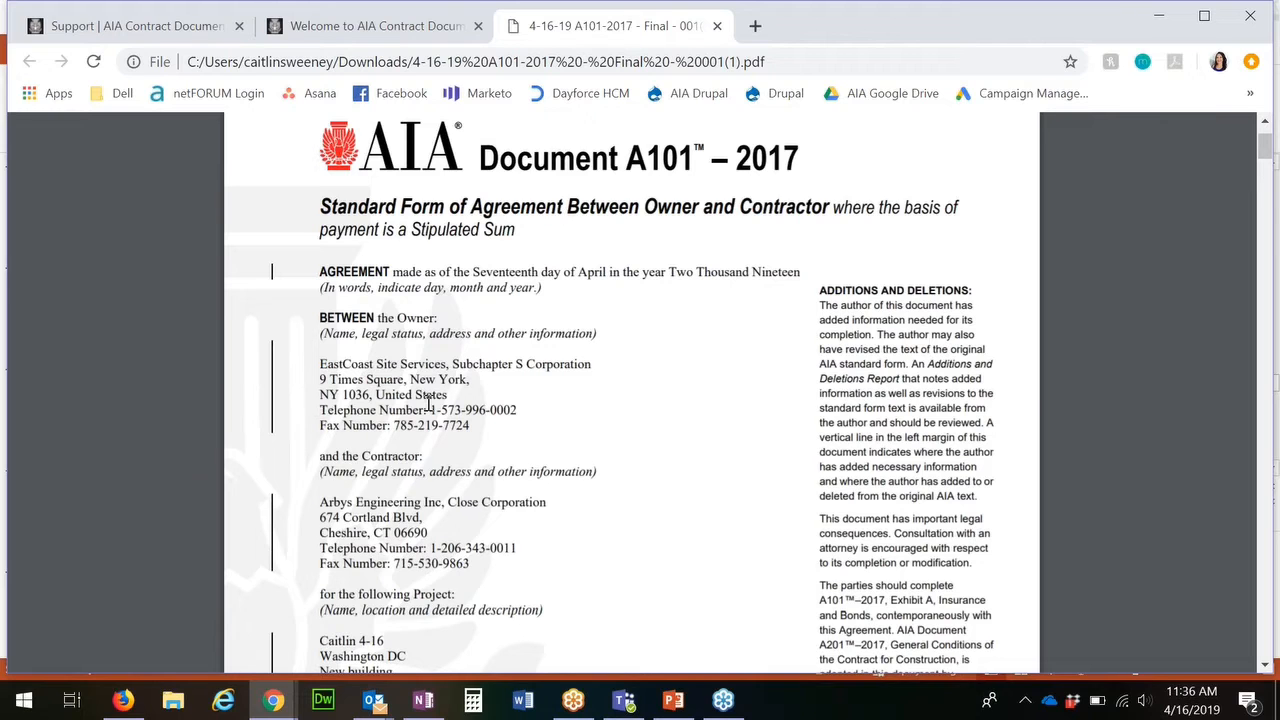
scroll(470, 417, "down", 6)
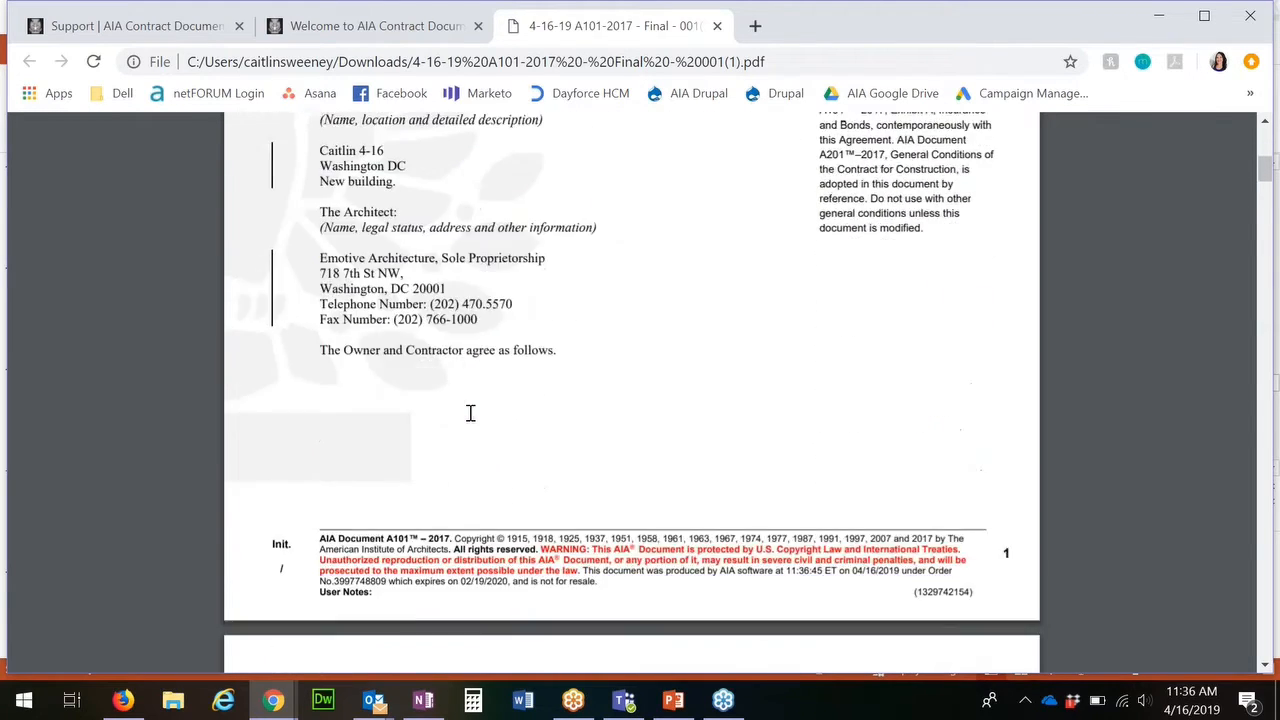
scroll(470, 413, "down", 5)
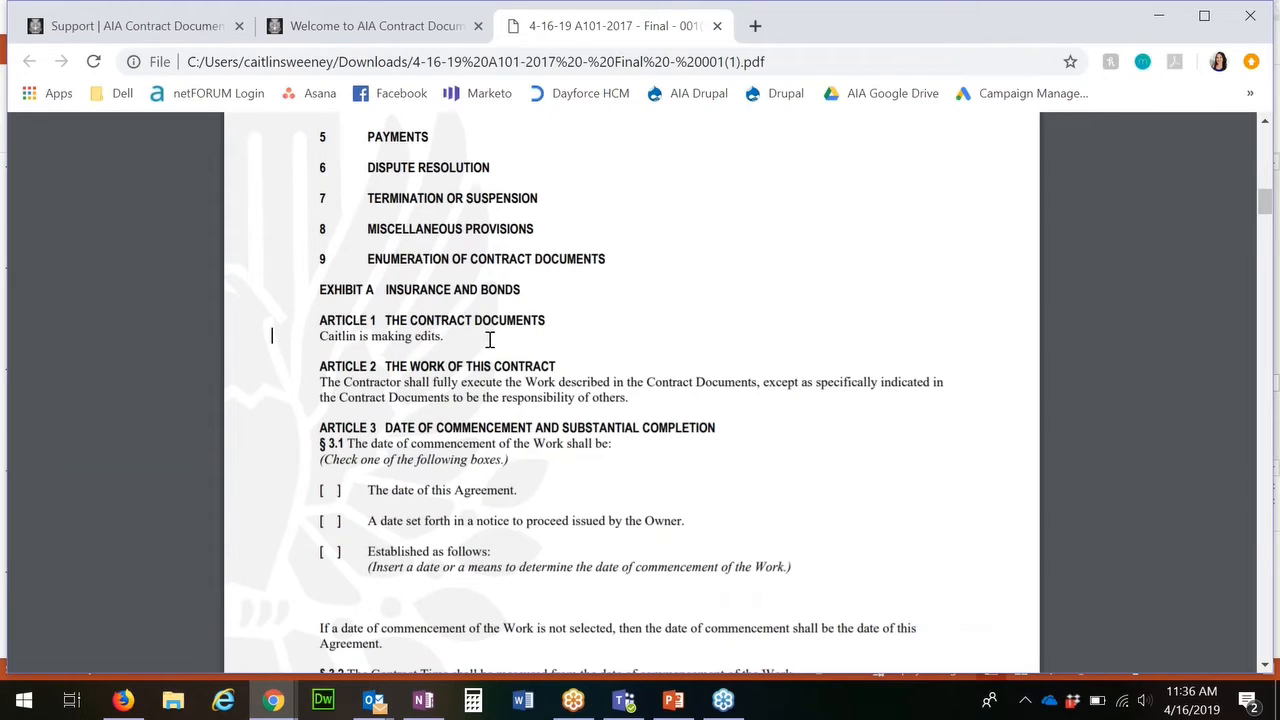
scroll(489, 340, "down", 20)
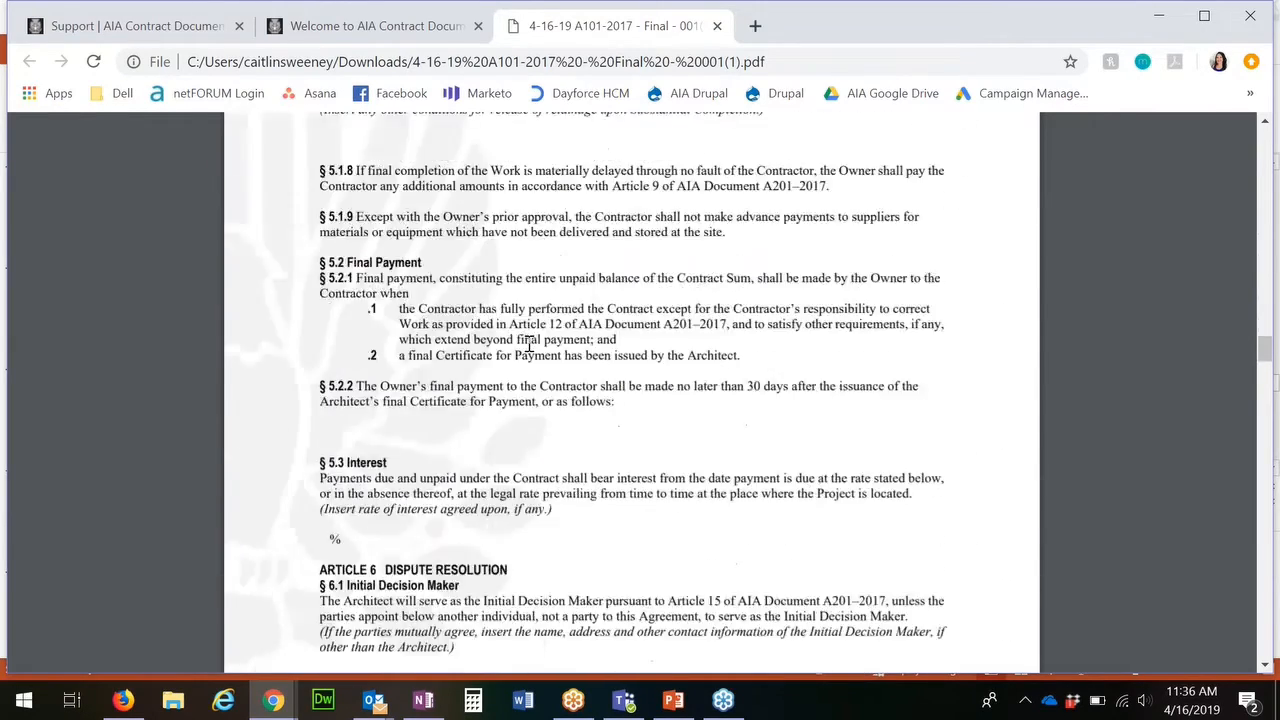
scroll(529, 343, "down", 20)
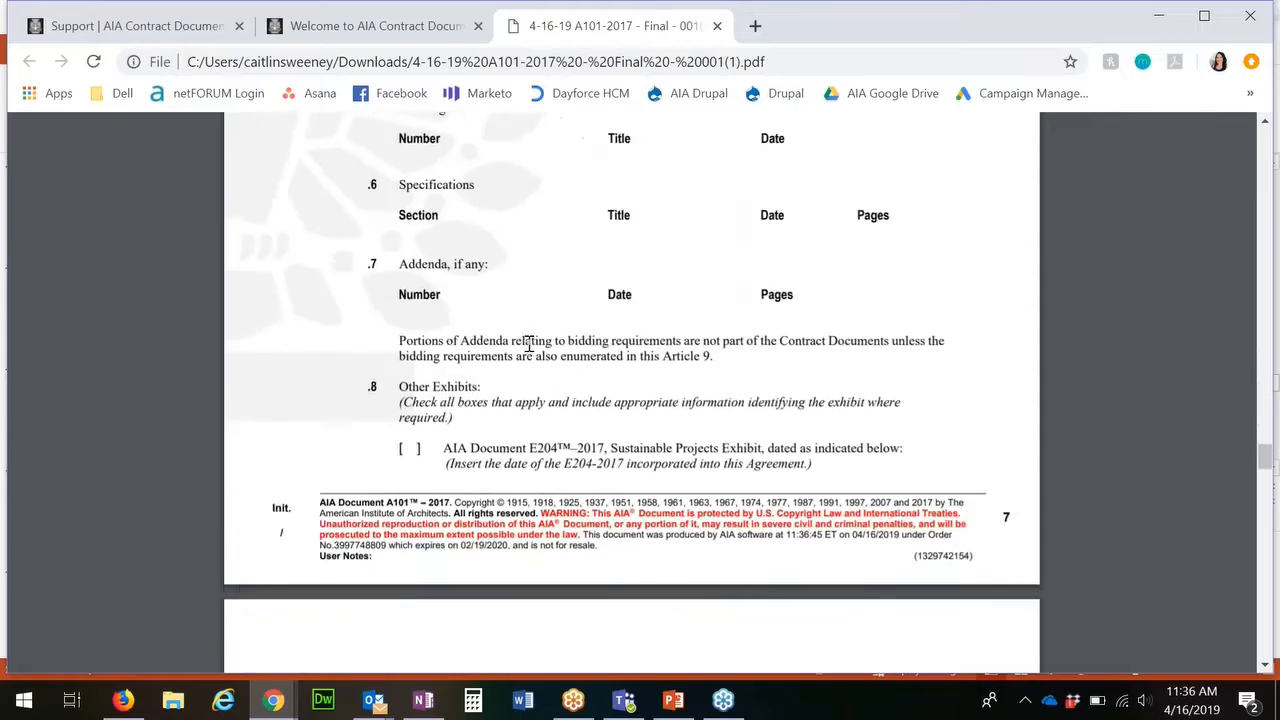
scroll(529, 343, "down", 20)
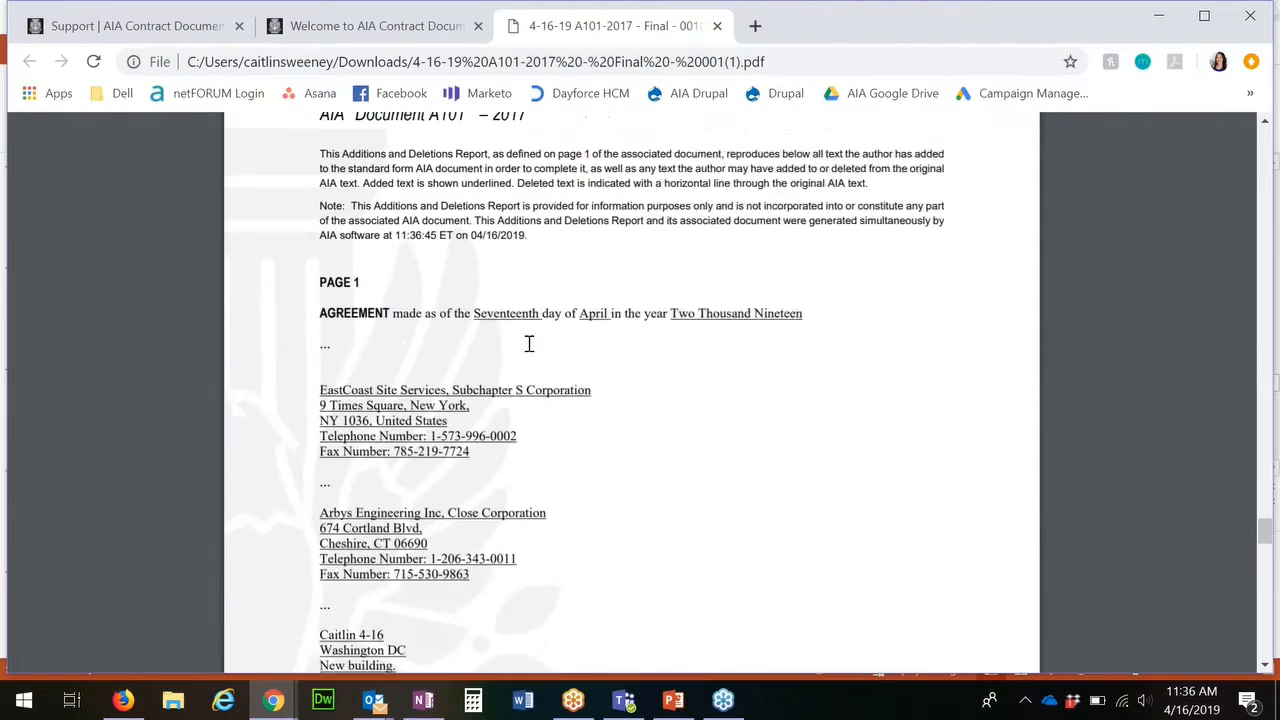
Examine the Additions and Deletions Report from its introduction through the page-by-page changes to the signature entries
scroll(529, 343, "up", 3)
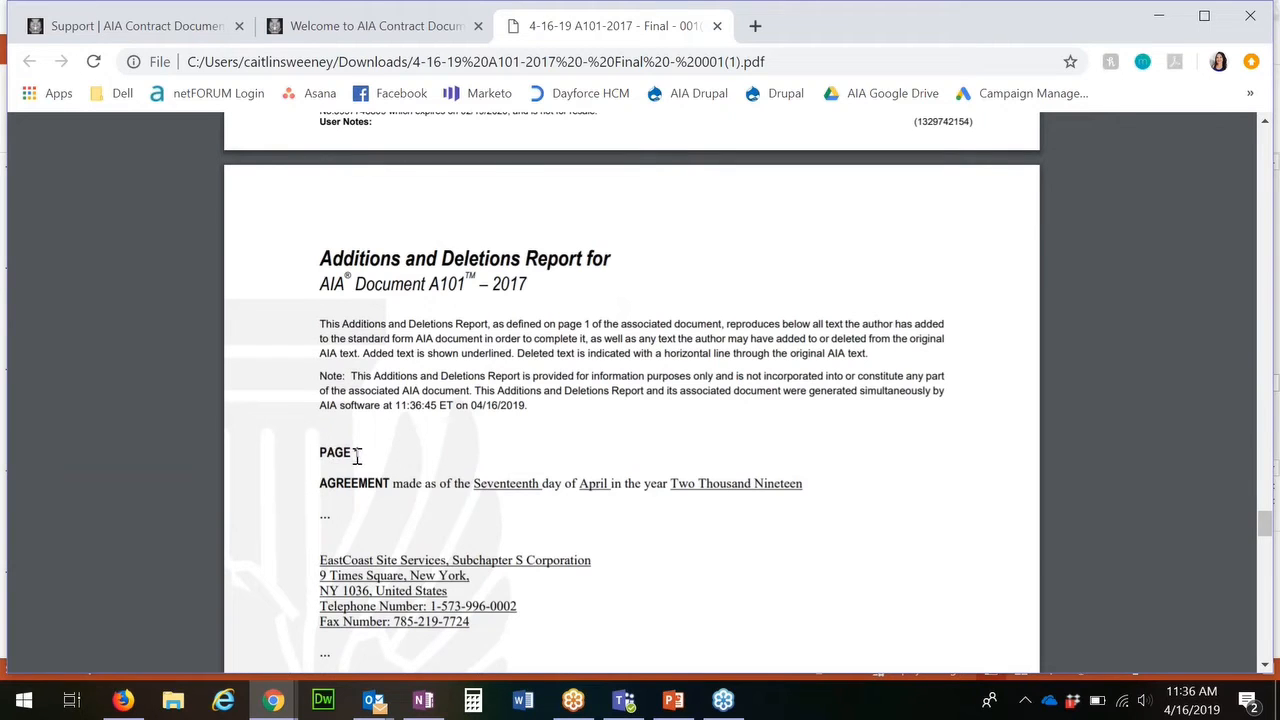
scroll(375, 456, "down", 4)
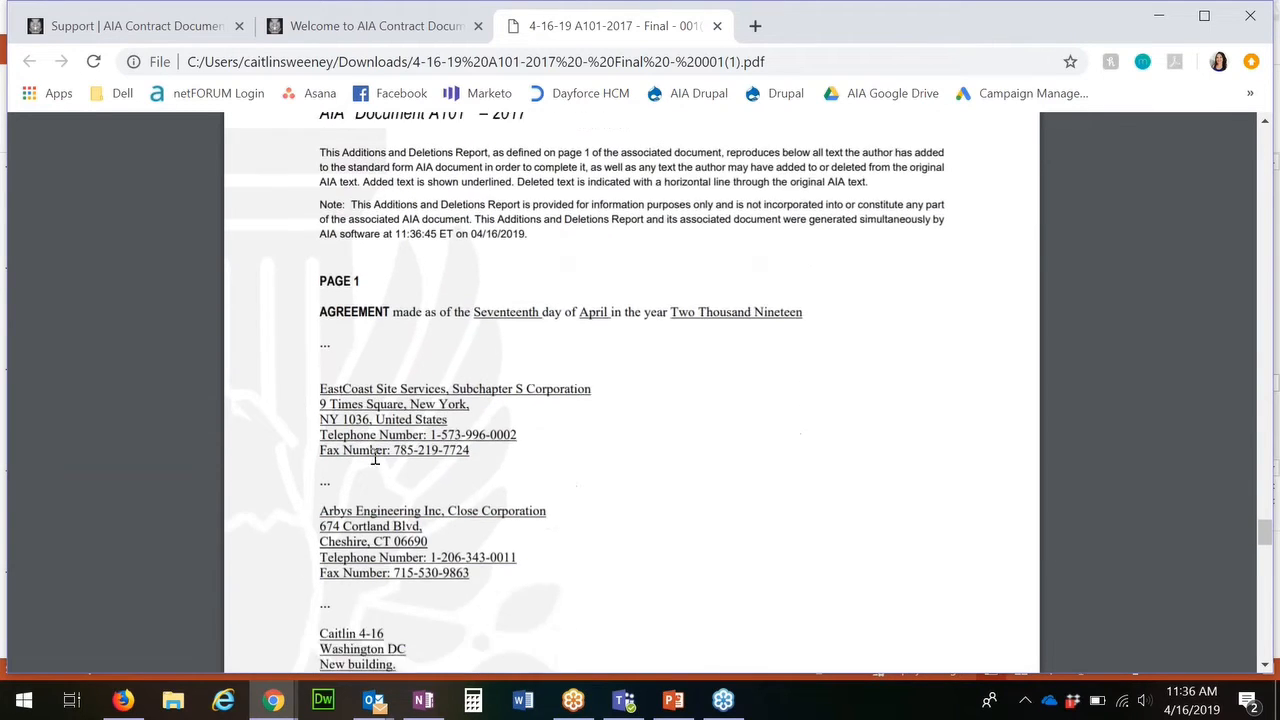
scroll(379, 418, "down", 8)
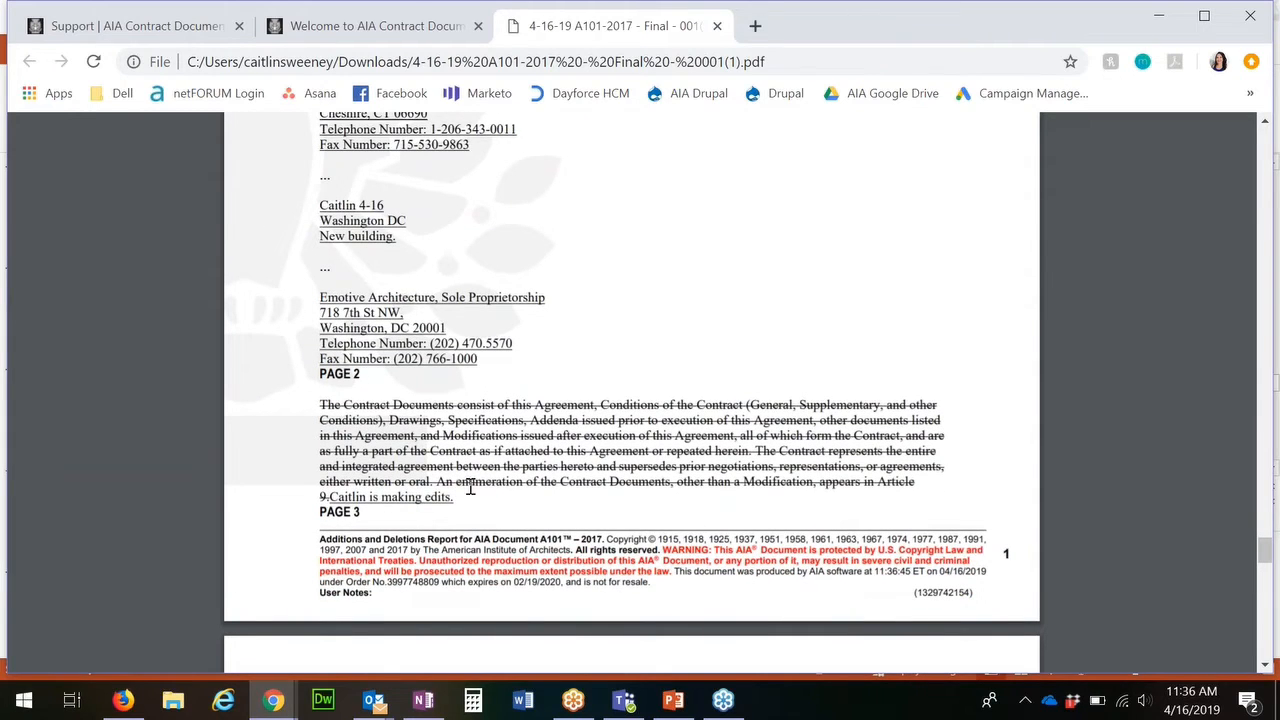
scroll(470, 487, "down", 10)
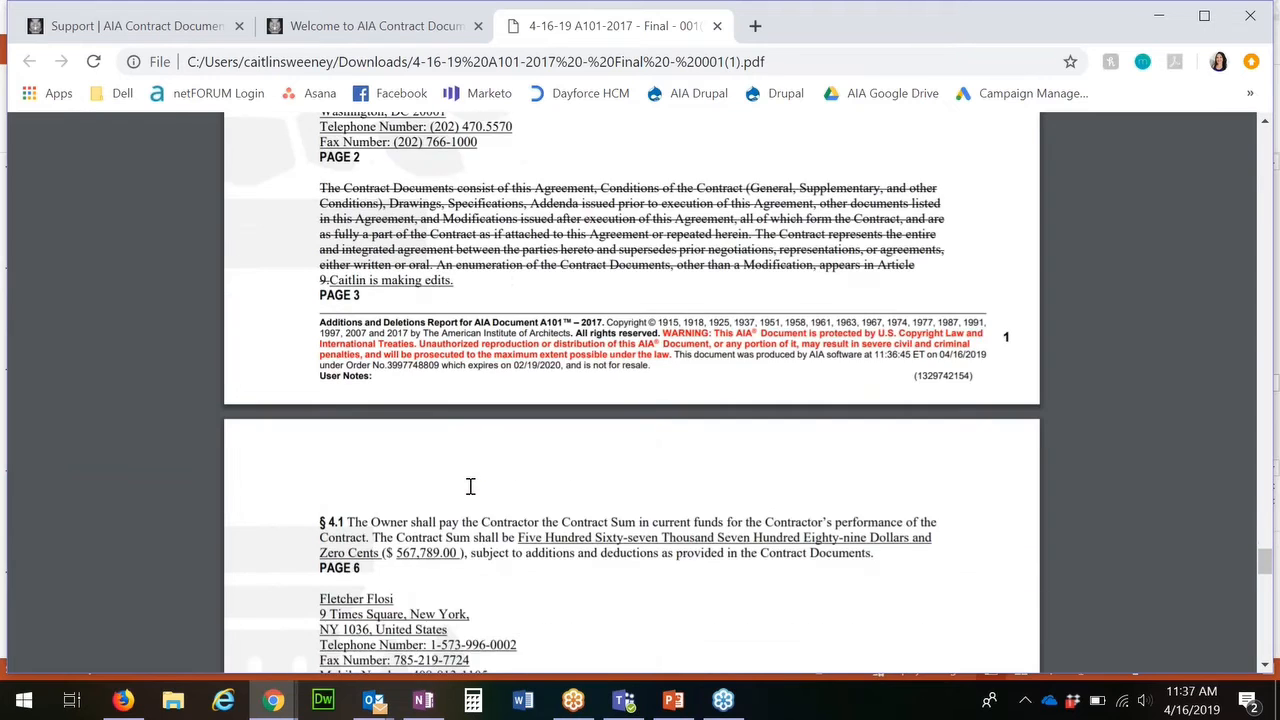
scroll(470, 487, "down", 10)
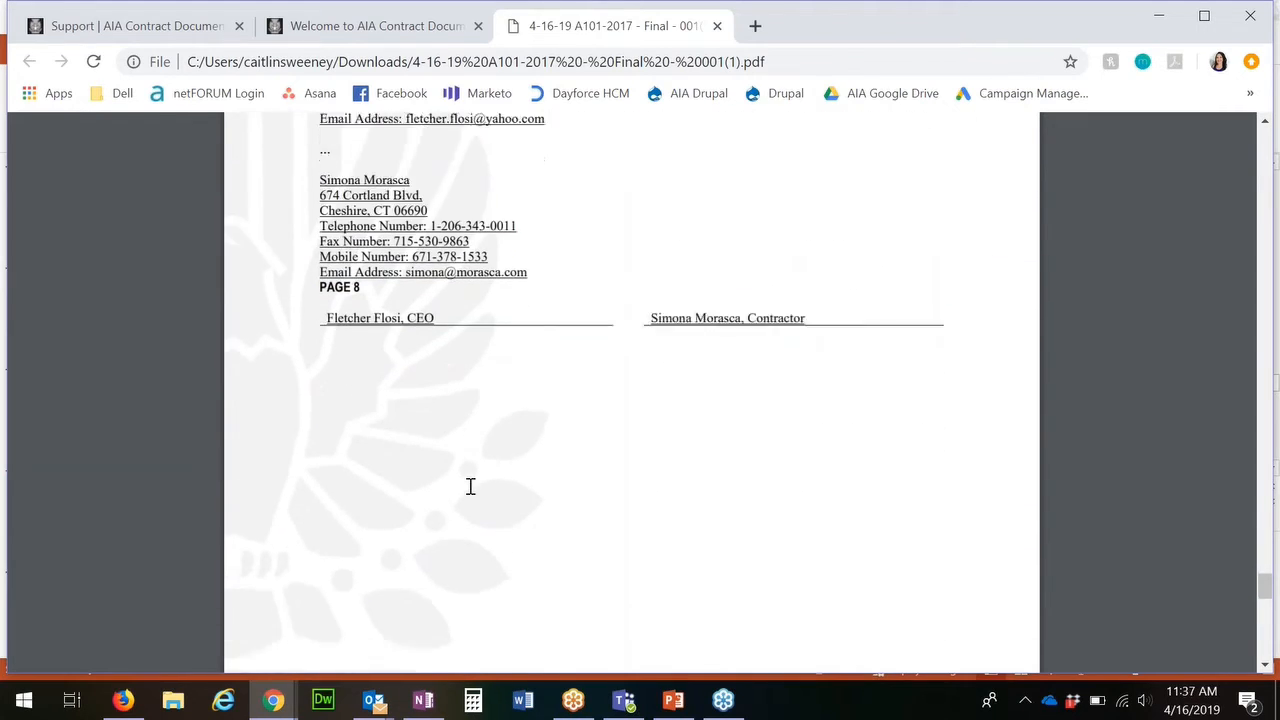
Review the Certification of Document's Authenticity at the end of the A101-2017 PDF and close the PDF
scroll(470, 487, "down", 3)
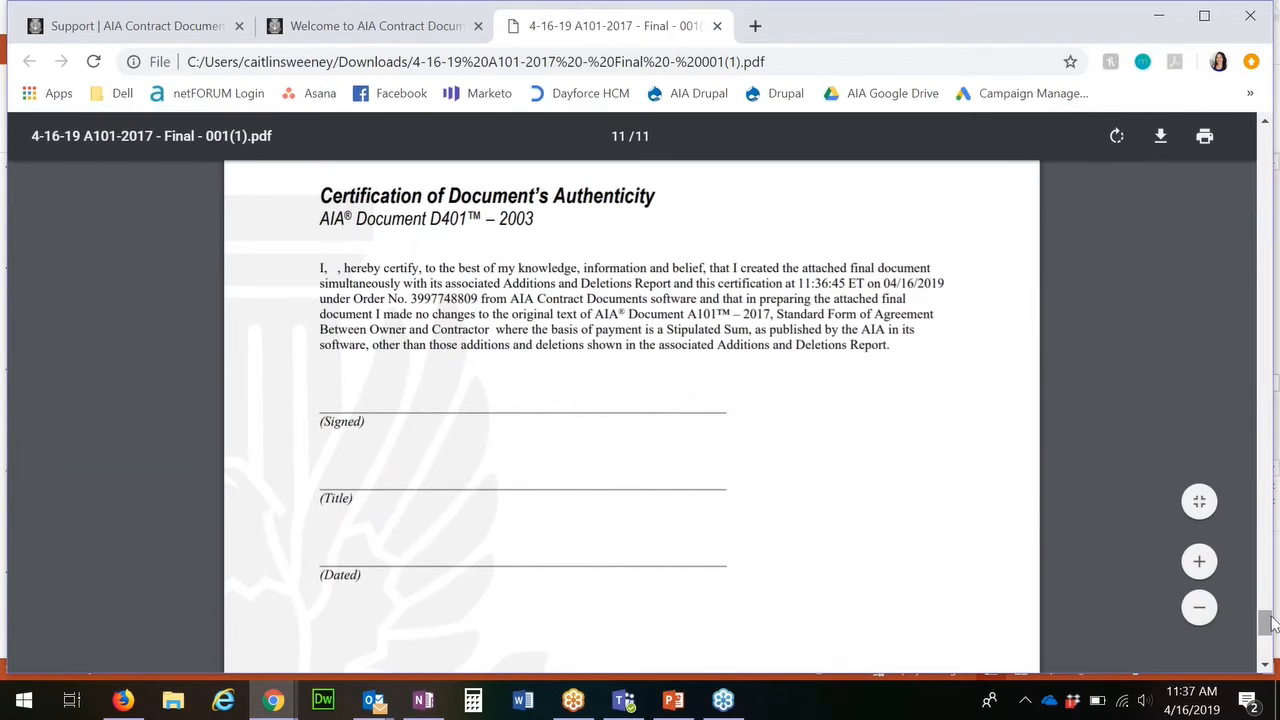
left_click_drag(1270, 624, 1266, 141)
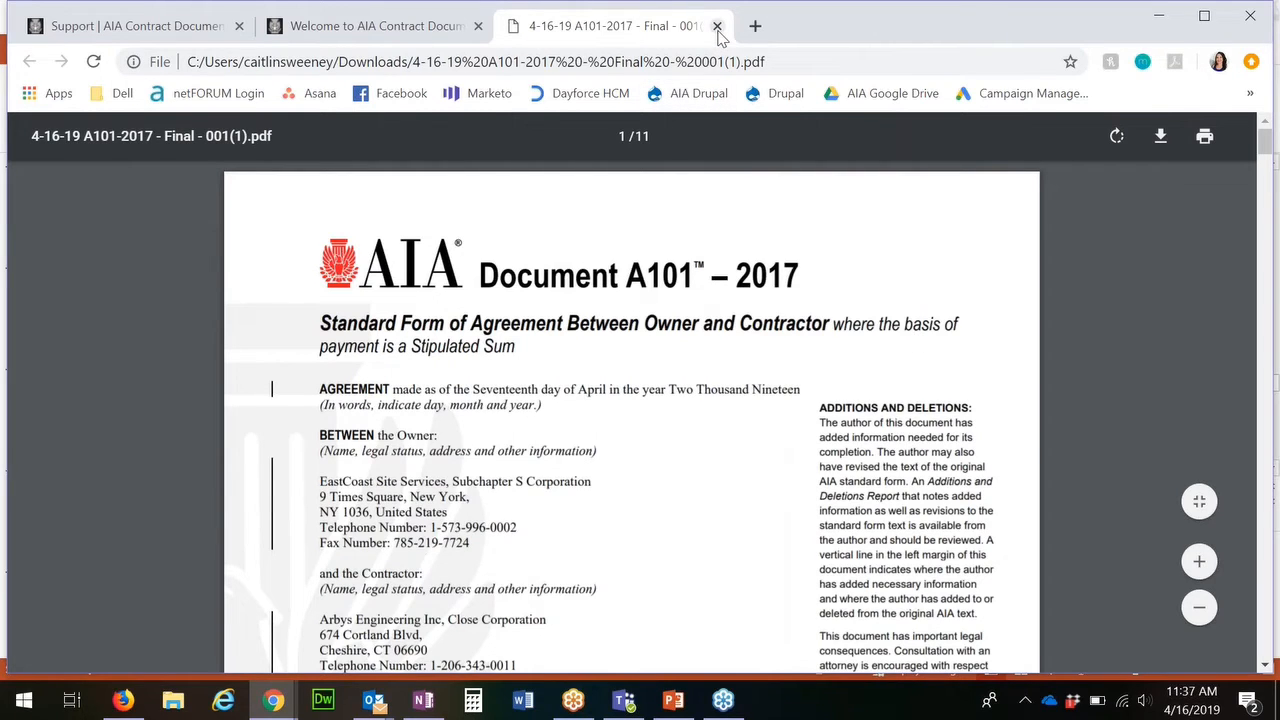
left_click(717, 27)
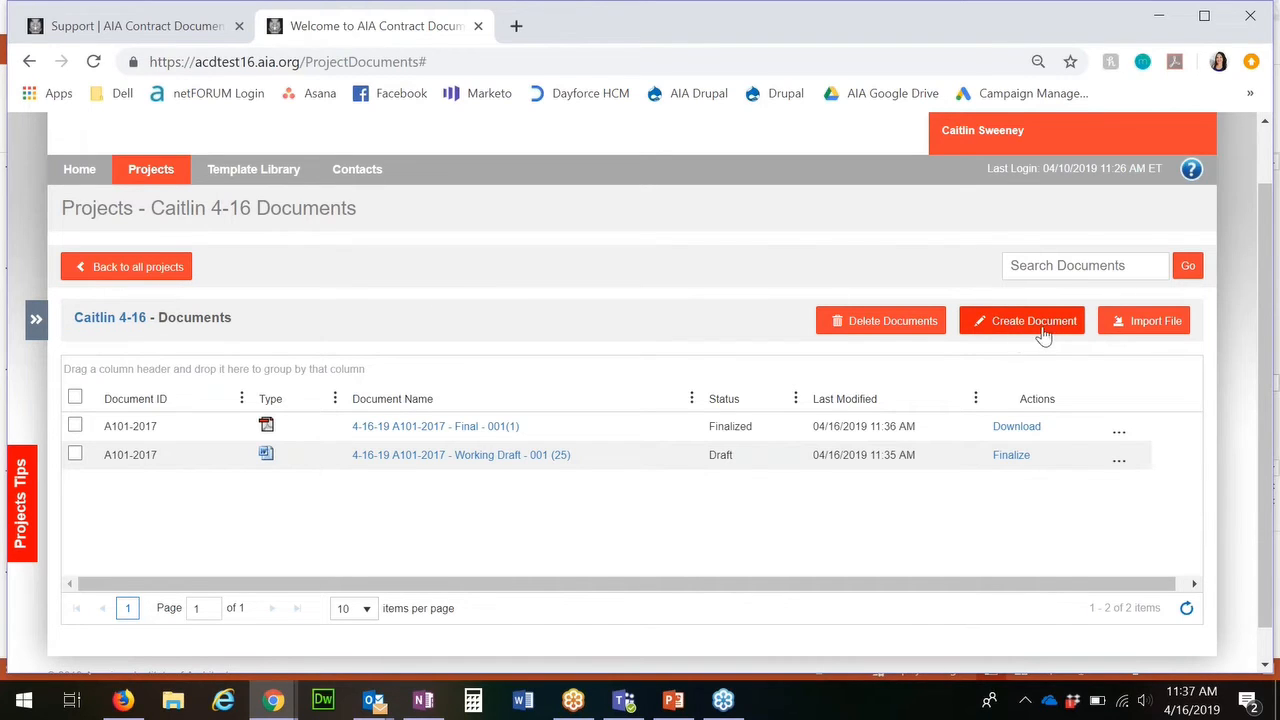
Start a new document in the project from the G702-1992 Application and Certificate for Payment template, filtering the standard templates by "g702"
left_click(150, 269)
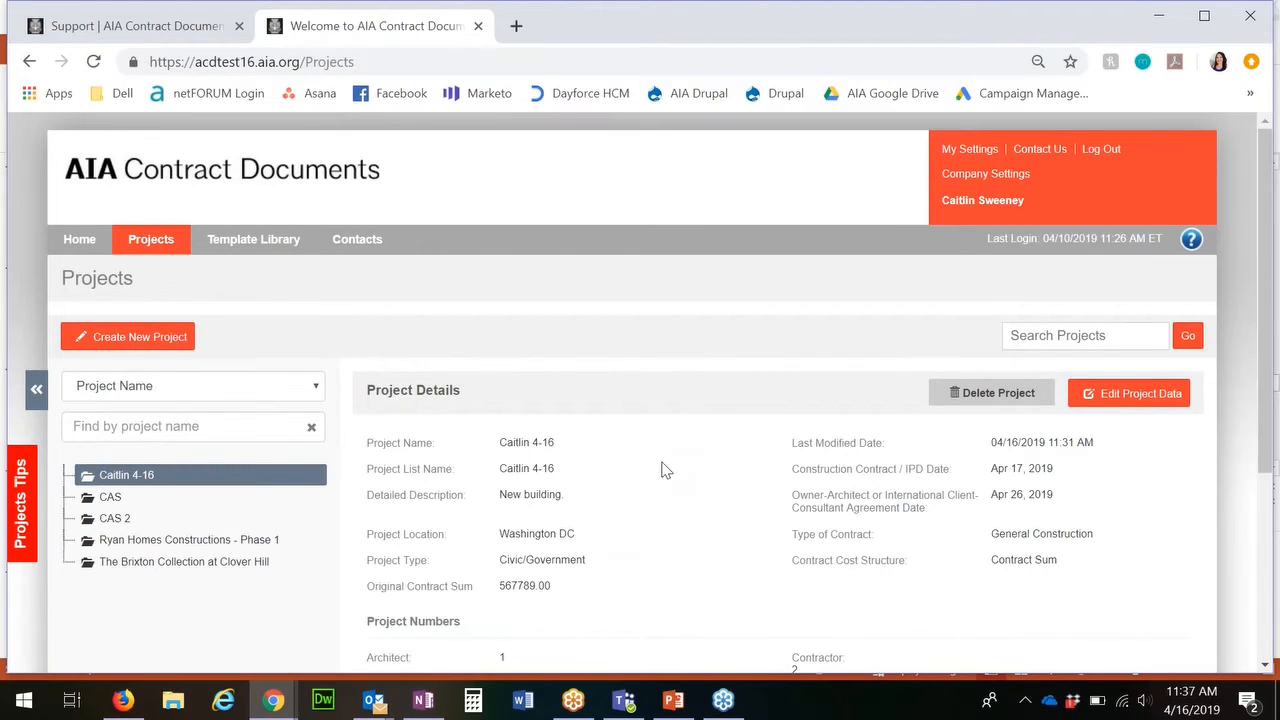
scroll(663, 466, "down", 3)
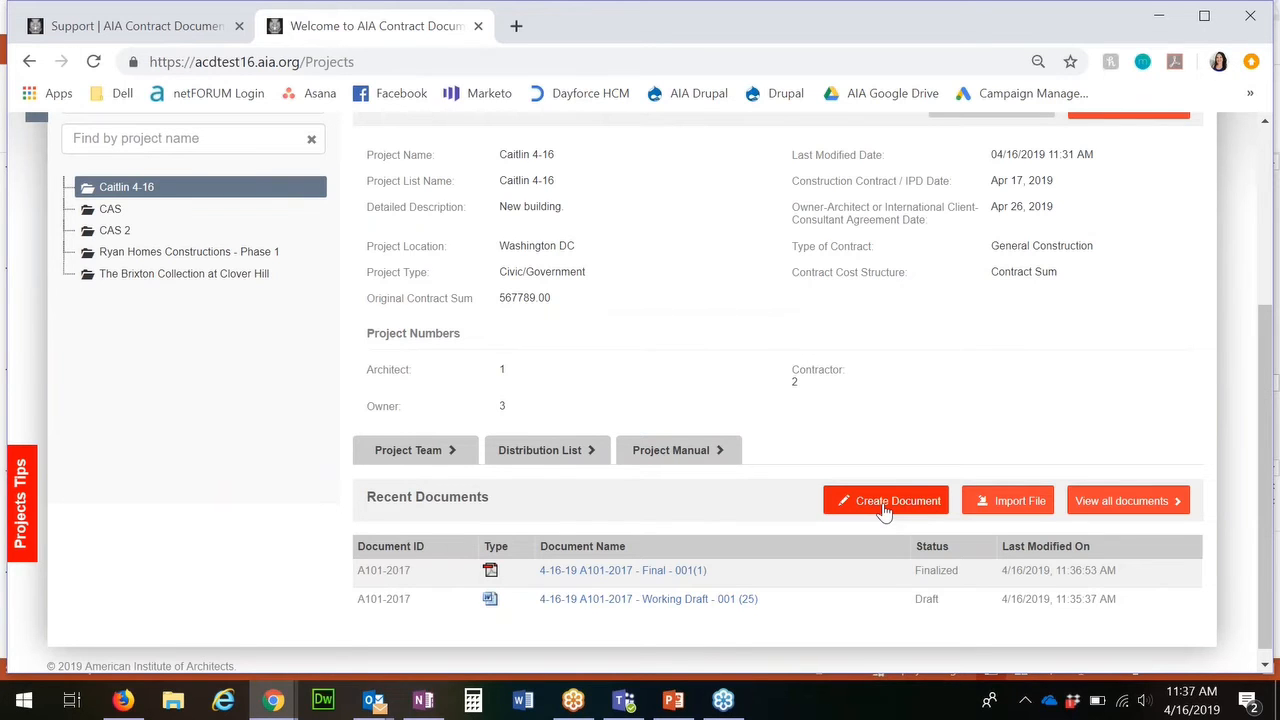
left_click(884, 507)
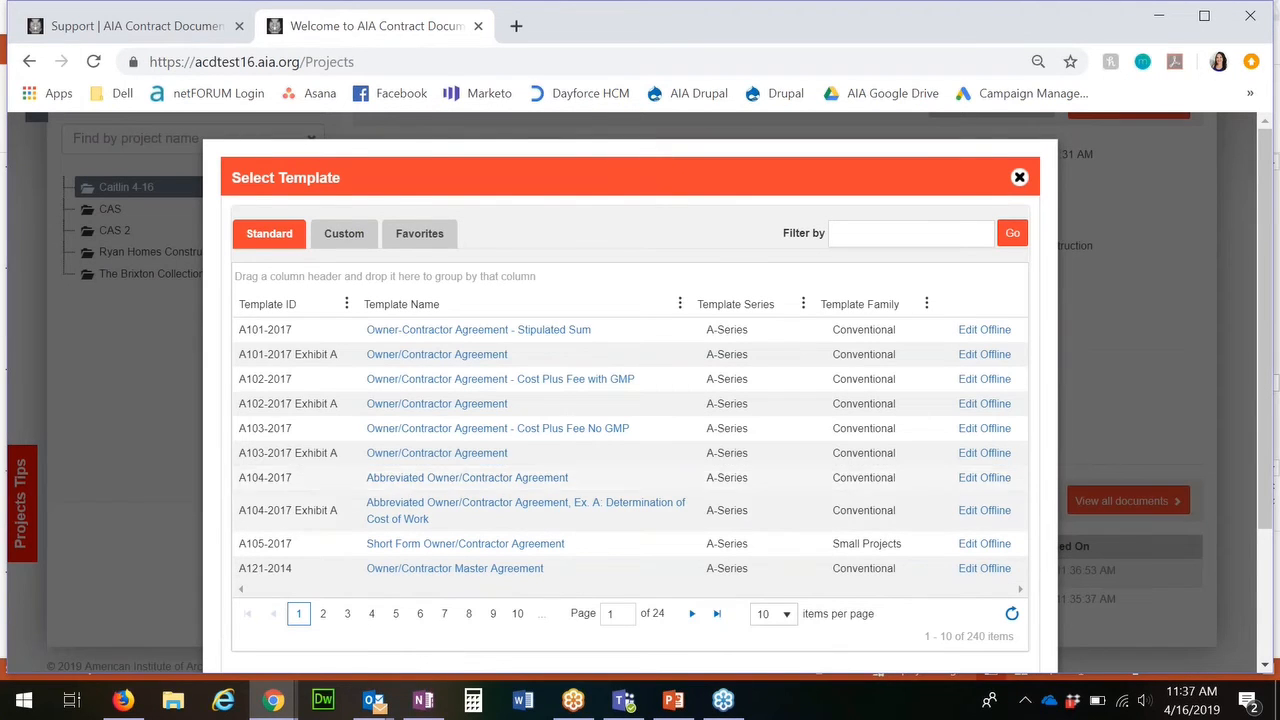
left_click(864, 231)
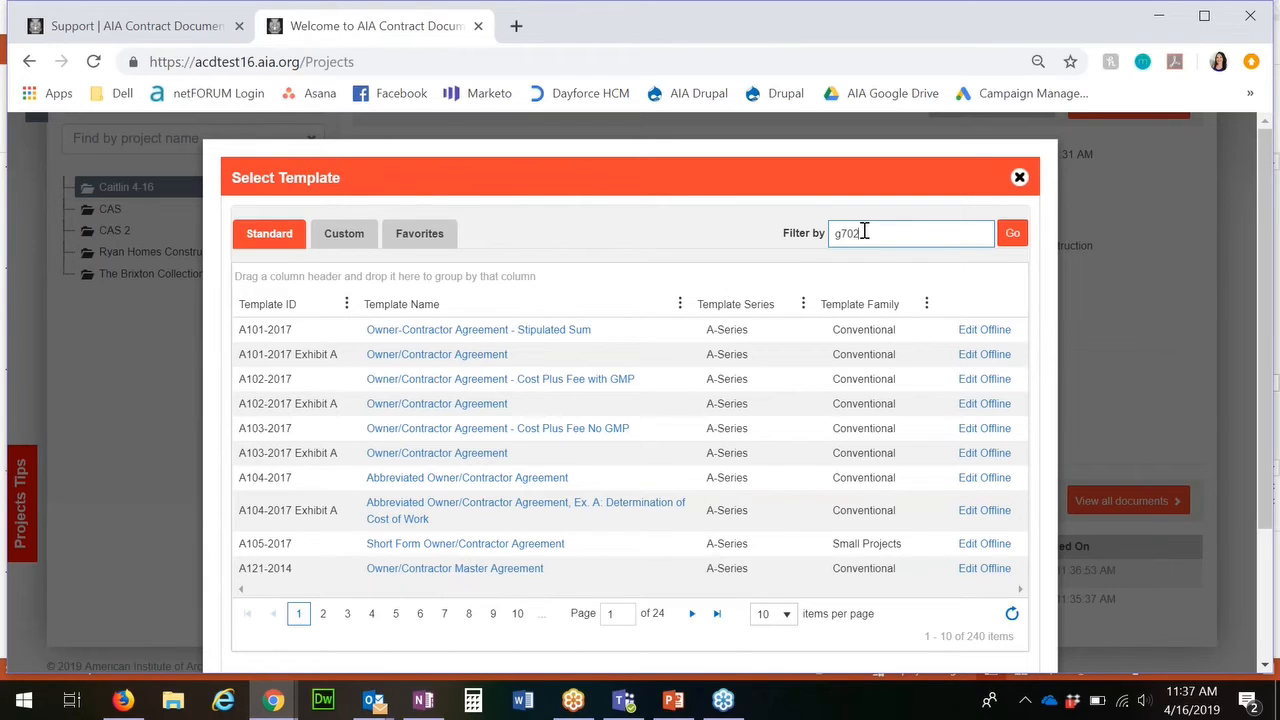
left_click(1016, 237)
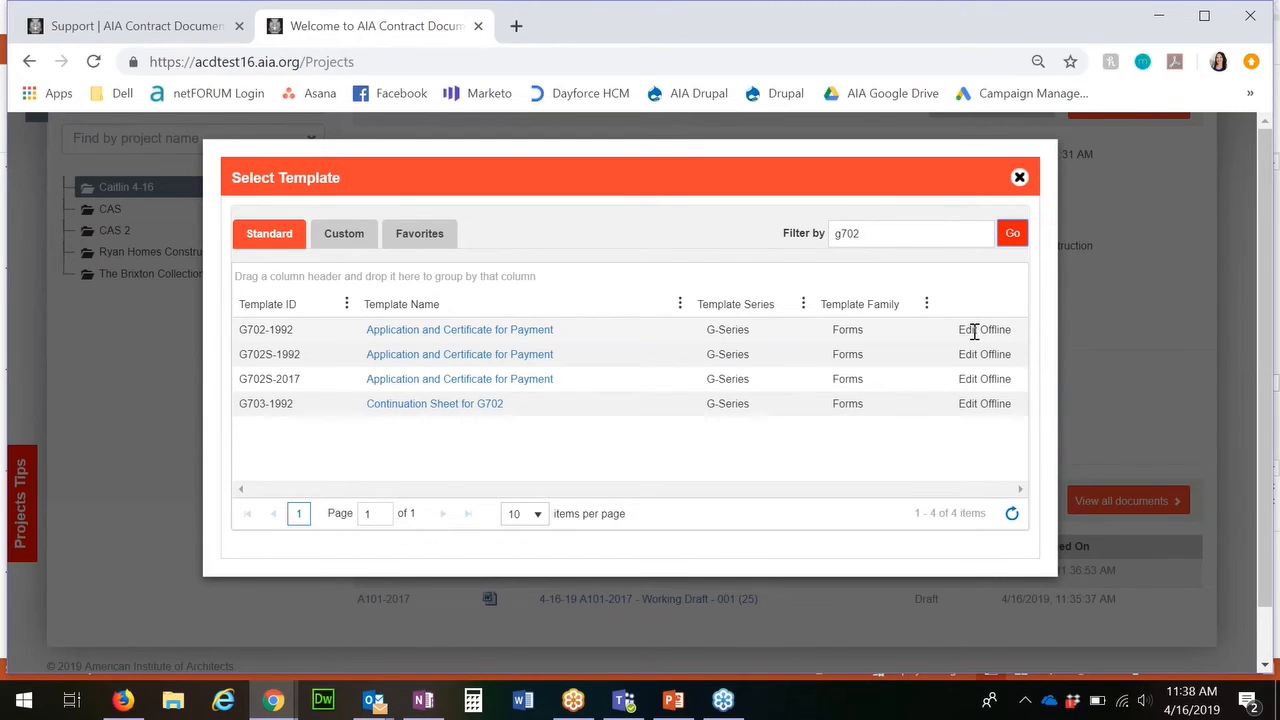
left_click(498, 337)
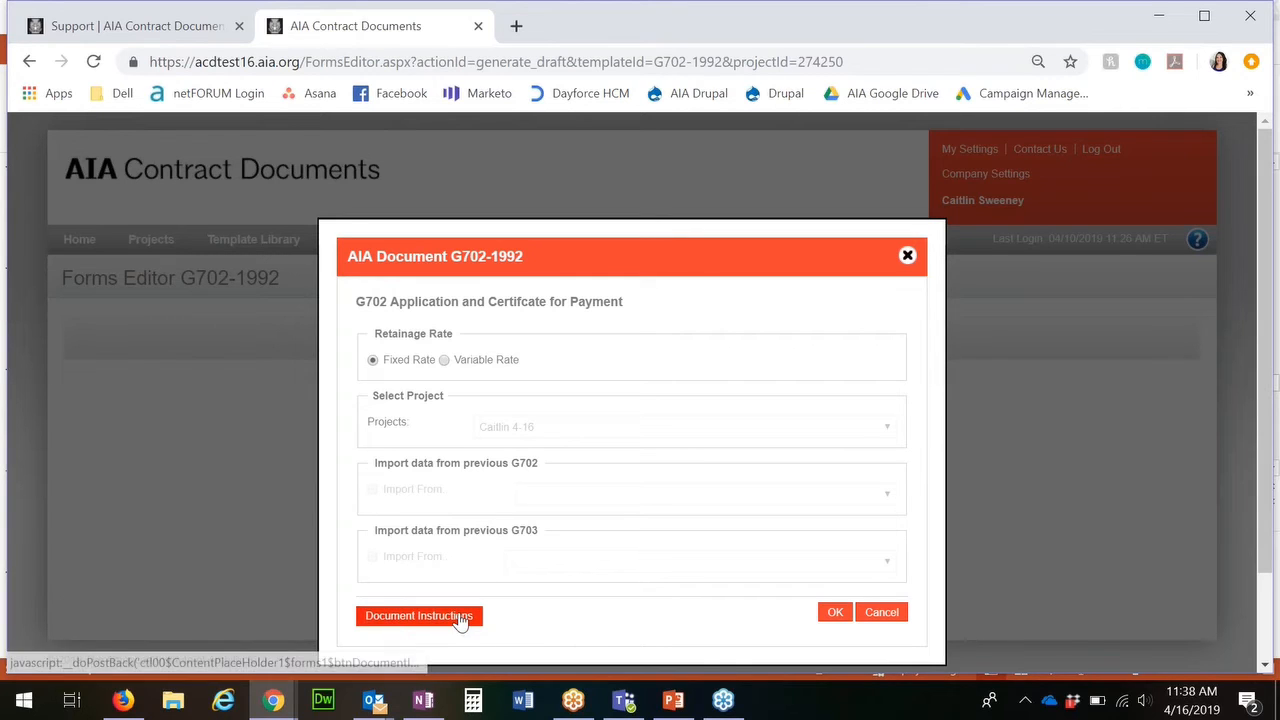
Open the G702-1992 form with a fixed retainage rate and save it in the project as "G702-1992 - Form Draft - 001"
left_click(832, 614)
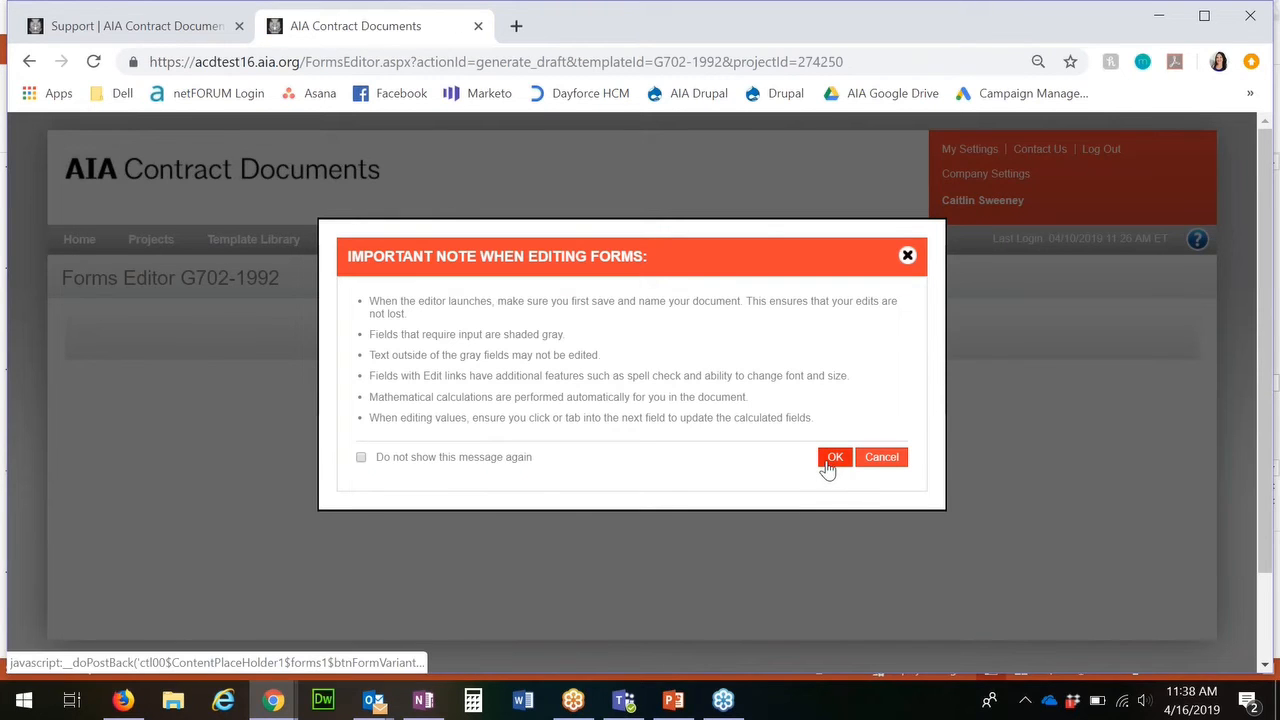
left_click(830, 460)
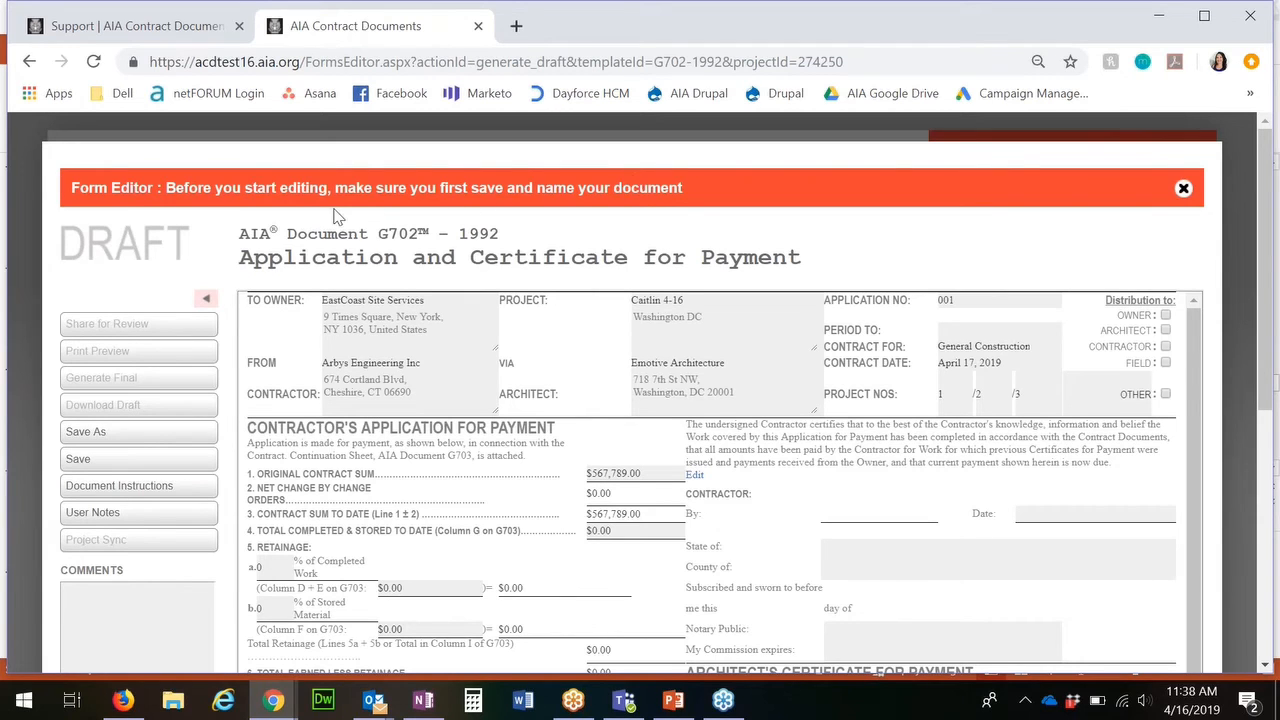
left_click(133, 462)
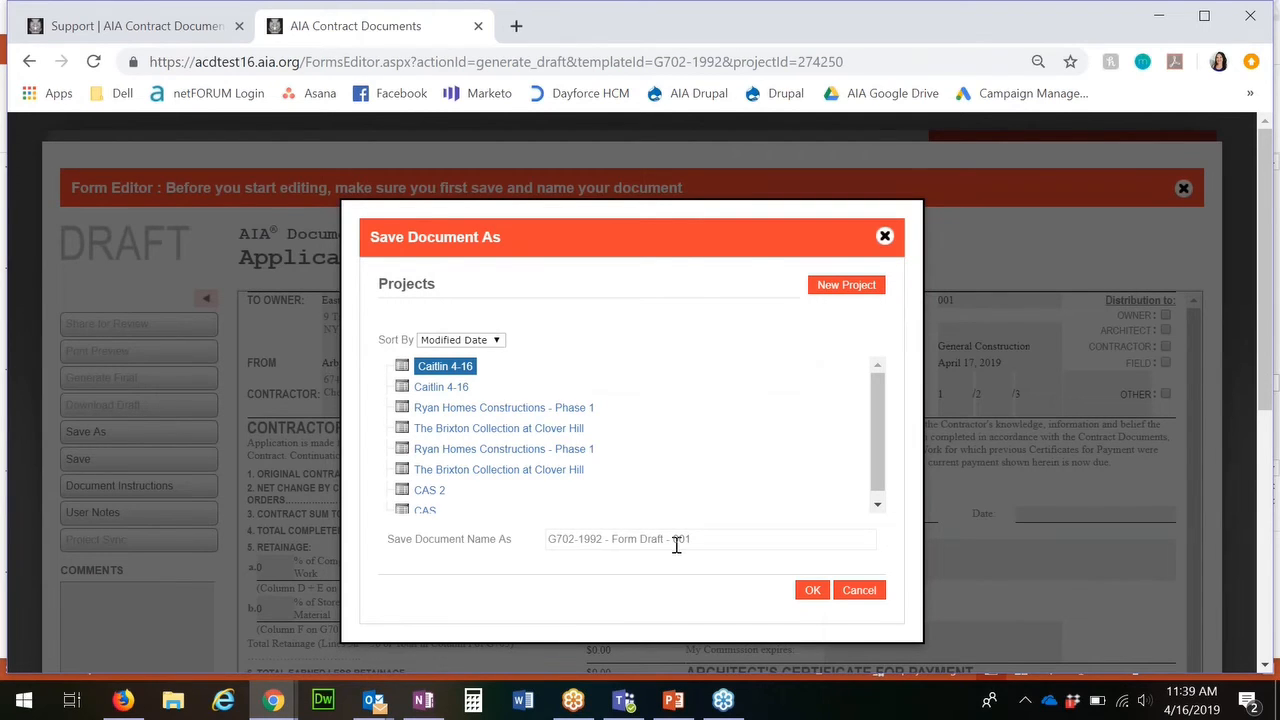
left_click(812, 591)
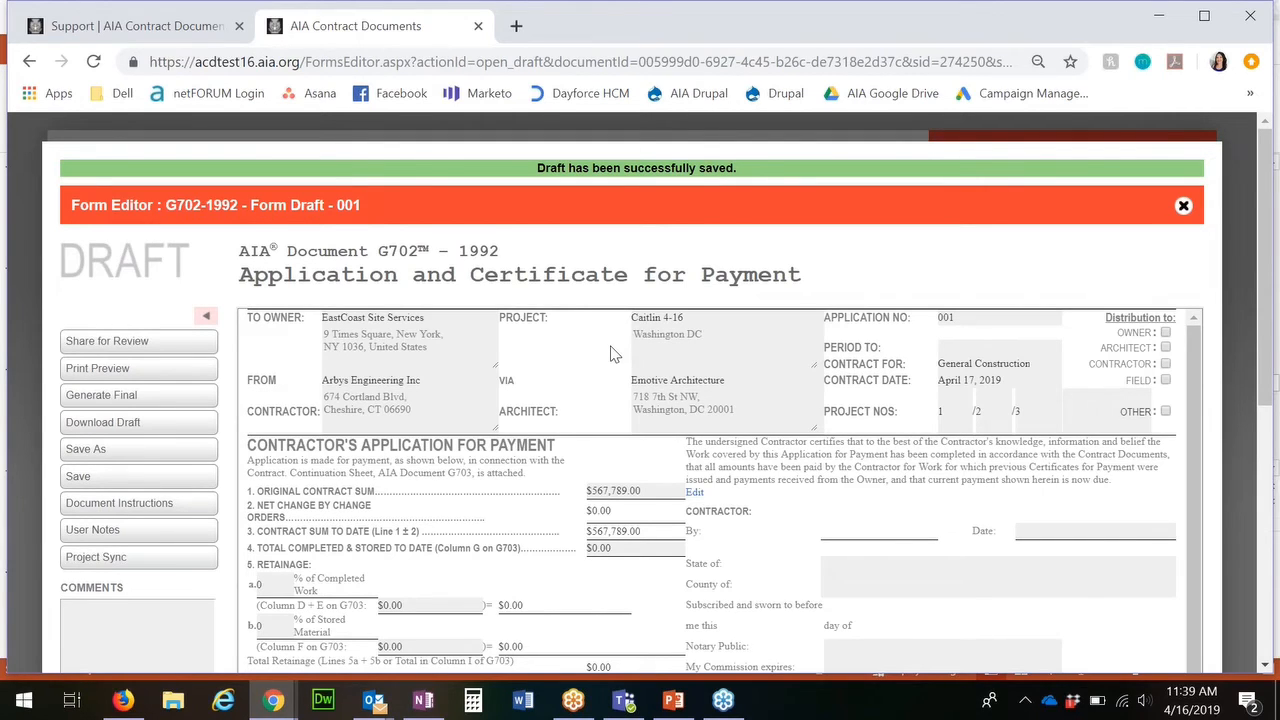
Set the retainage to 50% of completed work and 50% of stored material in the contractor's application
scroll(614, 354, "down", 1)
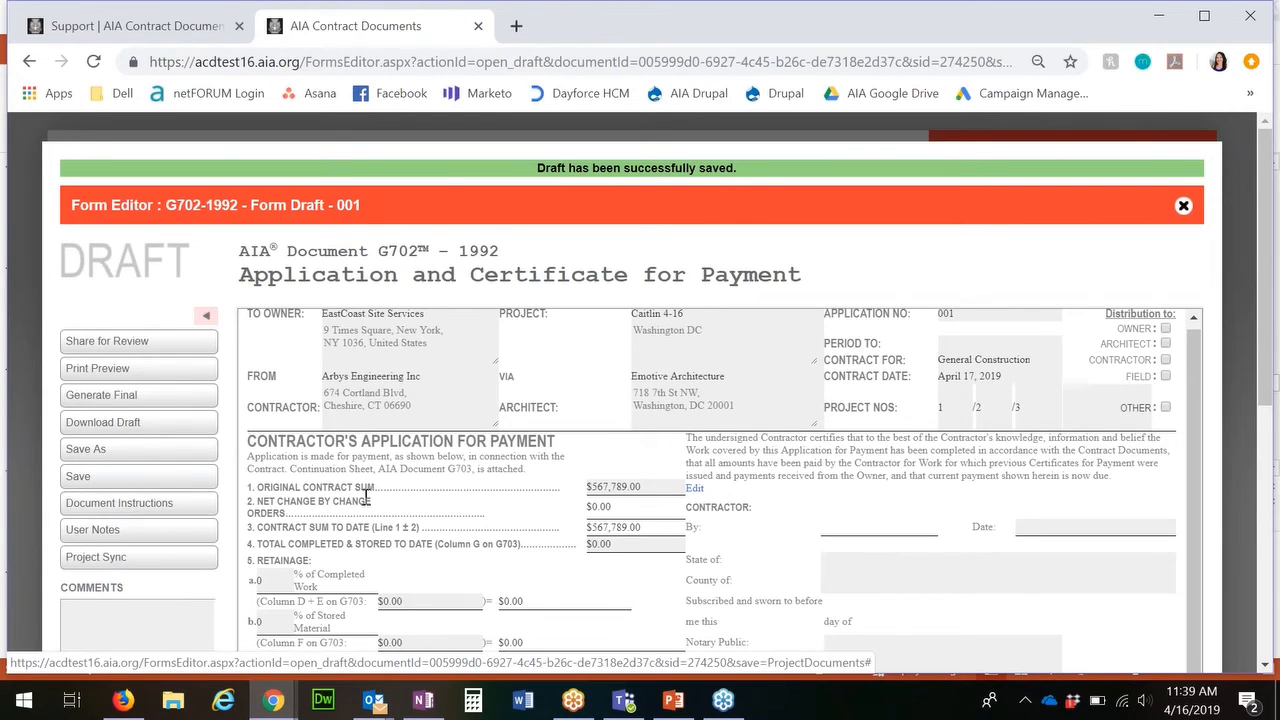
scroll(367, 497, "down", 2)
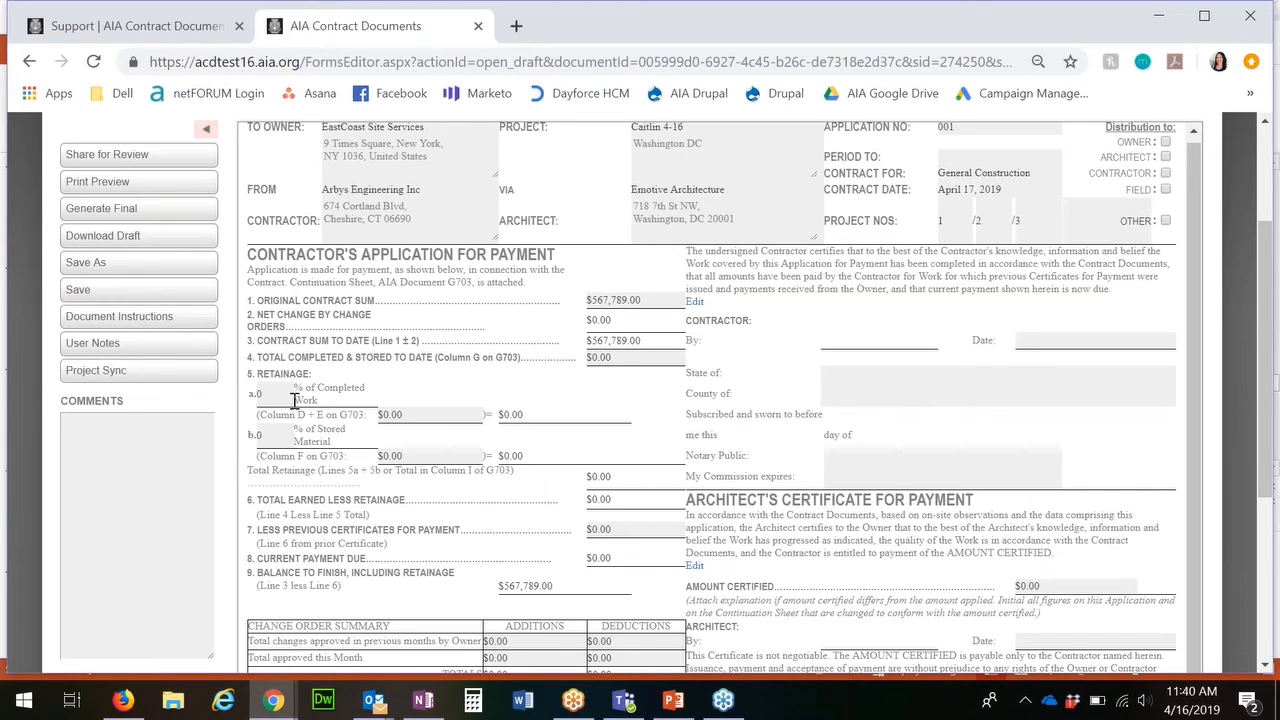
left_click(261, 393)
type("50")
key("Tab")
type("50")
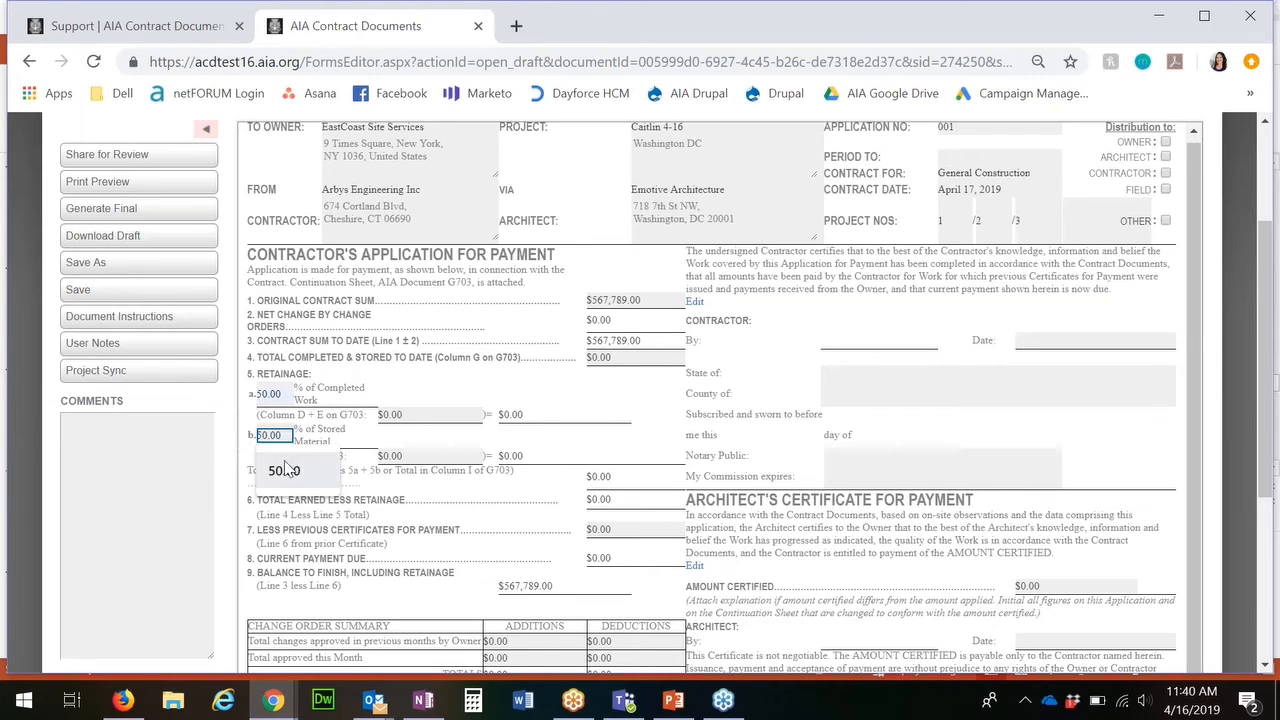
Enter 456,789 as the Column D + E amount and 56,789 as the Column F amount in the retainage section
left_click(410, 413)
type("5")
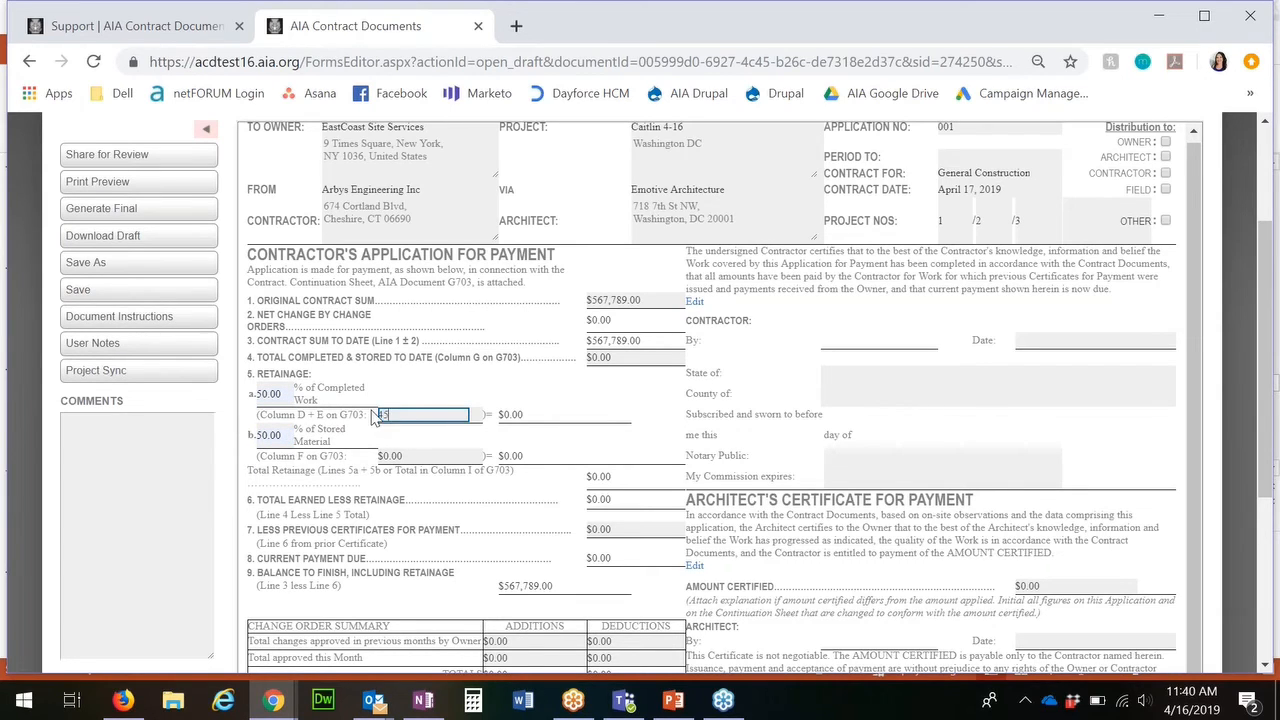
type("6,789")
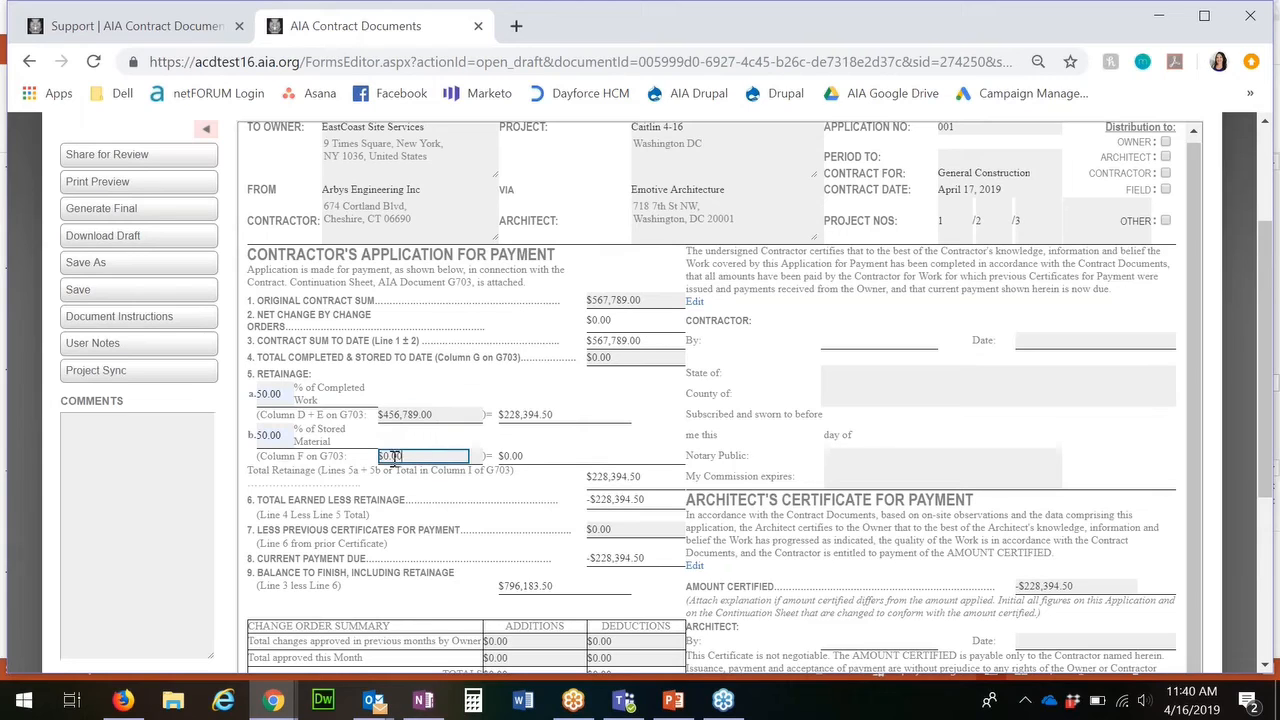
key("Tab")
type("56,789")
left_click(555, 456)
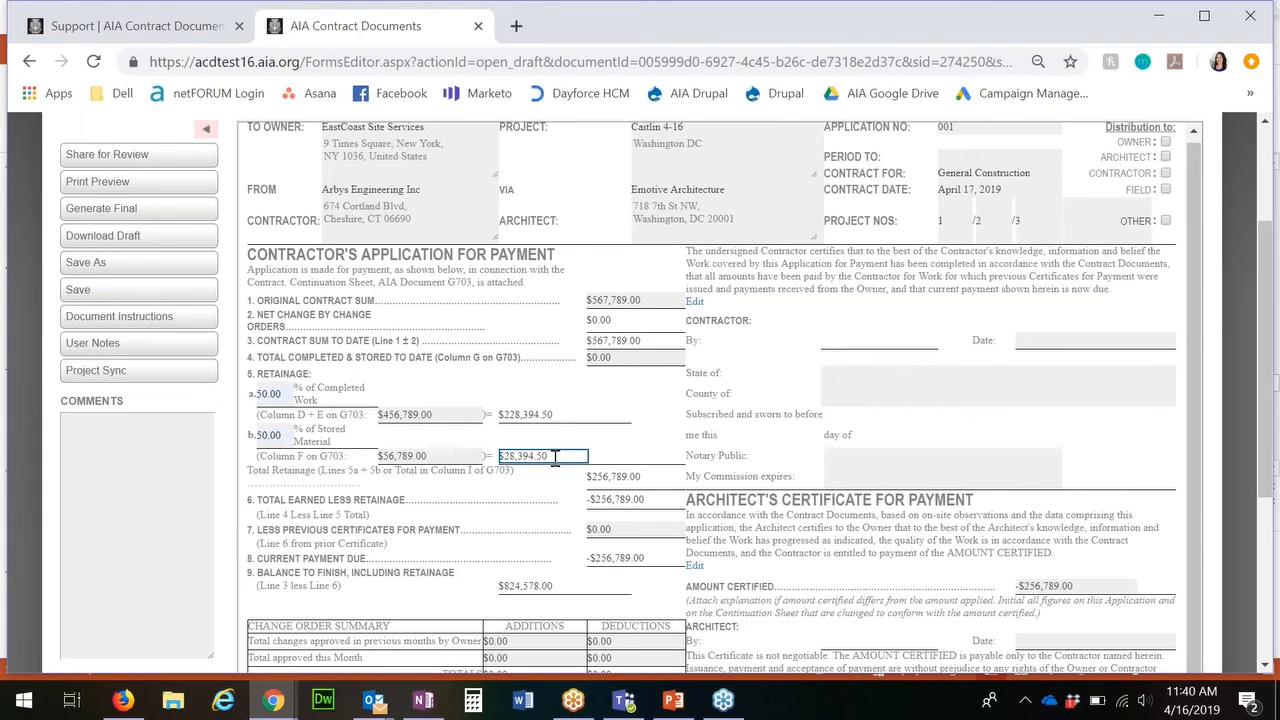
Set Less Previous Certificates for Payment to $678.00, check the rest of the form and save the draft
left_click(610, 529)
type("578")
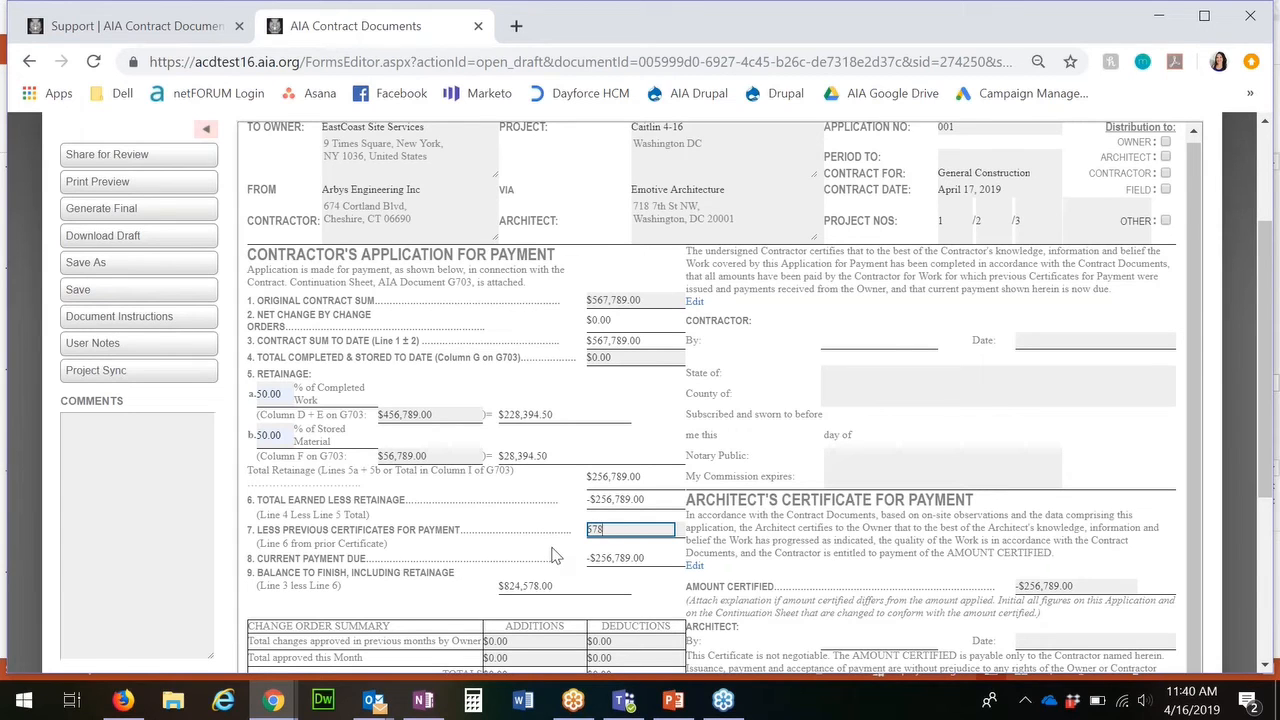
left_click(556, 557)
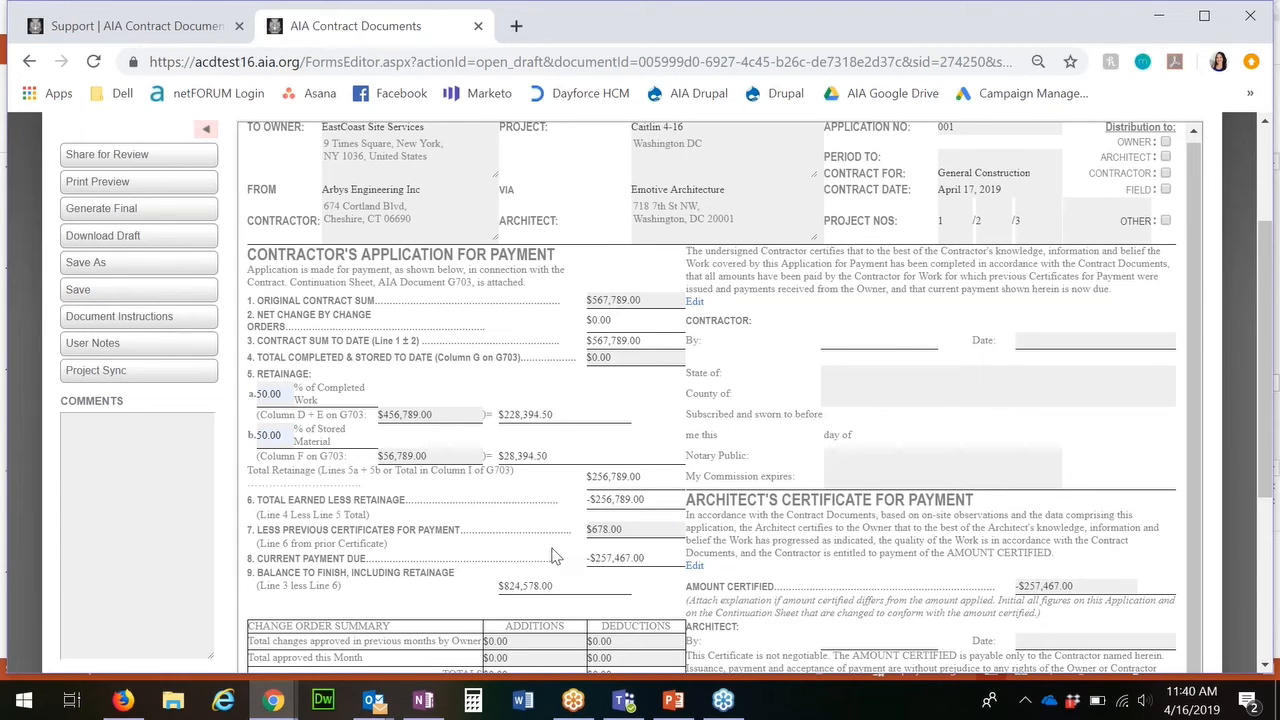
scroll(570, 500, "down", 3)
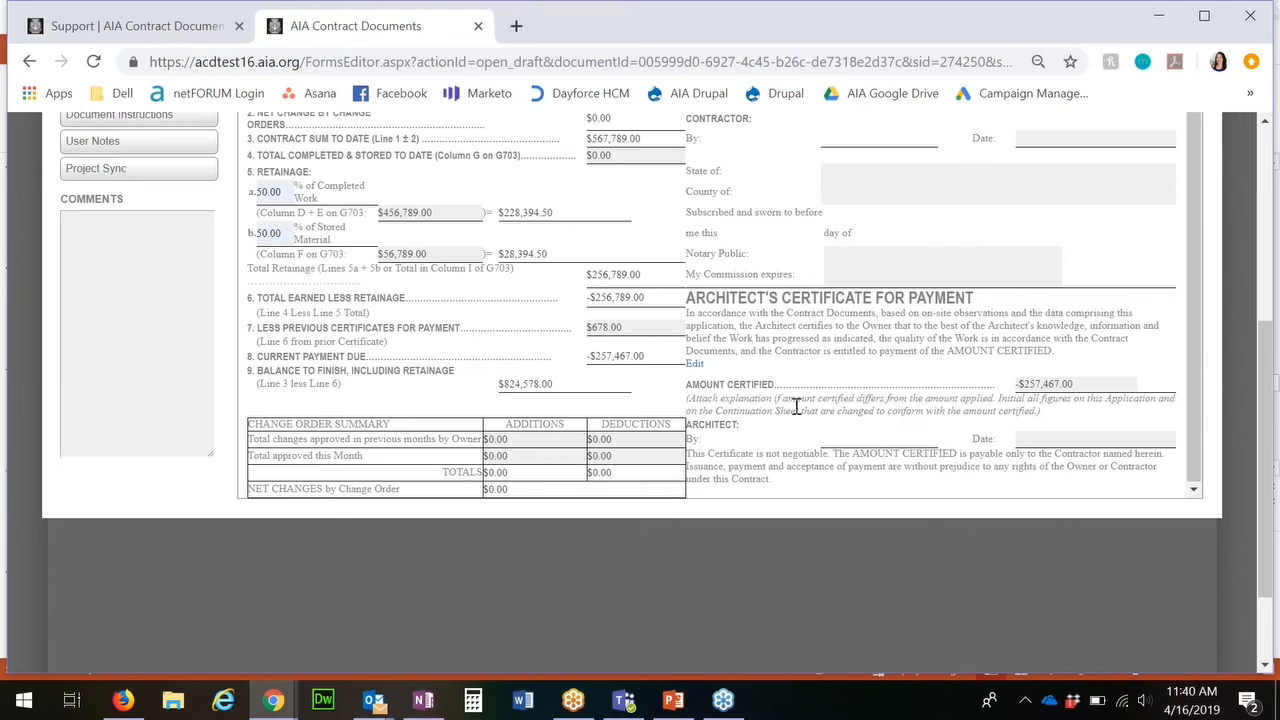
scroll(797, 407, "up", 1)
scroll(800, 307, "up", 5)
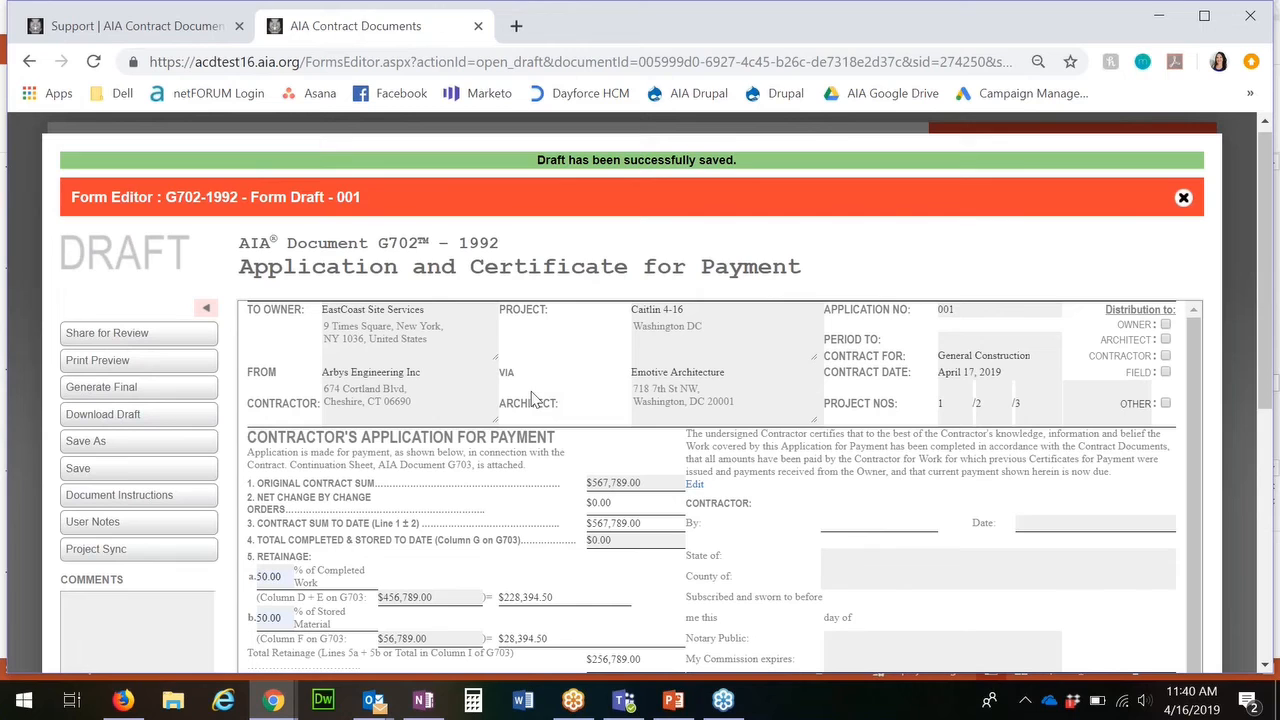
left_click(95, 472)
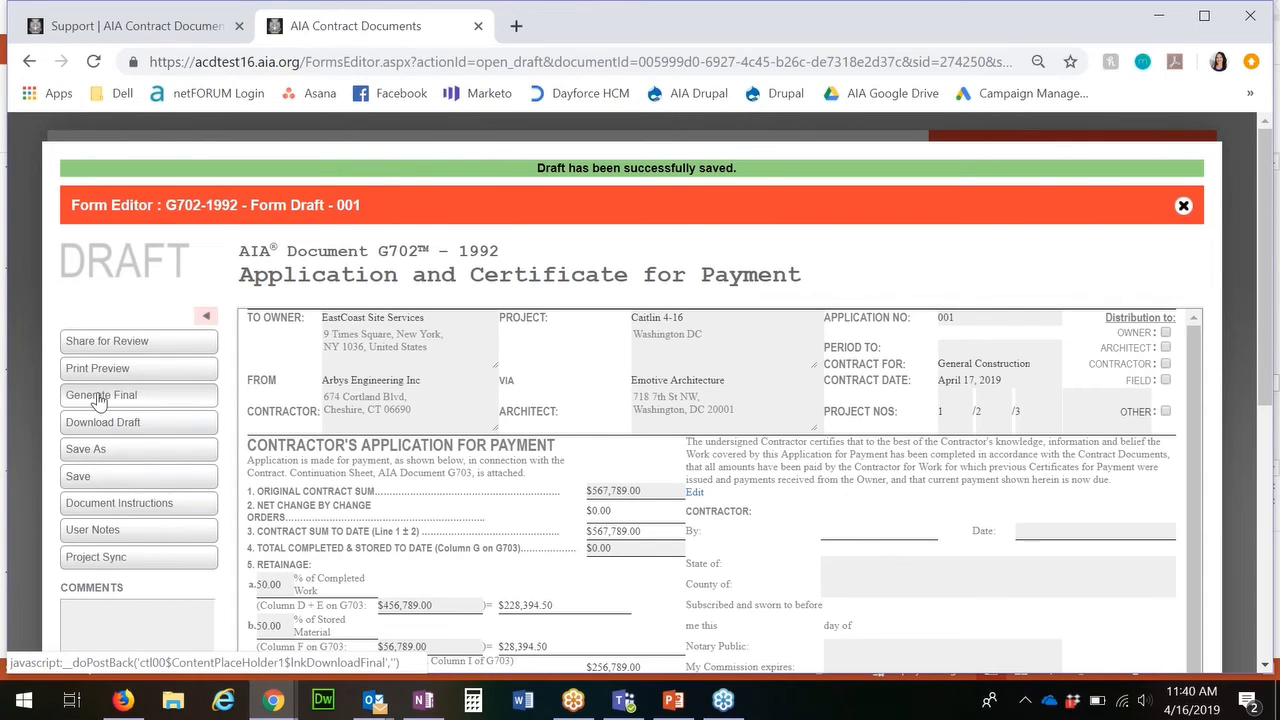
Generate the final G702-1992 document, review the downloaded PDF's payment figures and close the PDF
left_click(148, 400)
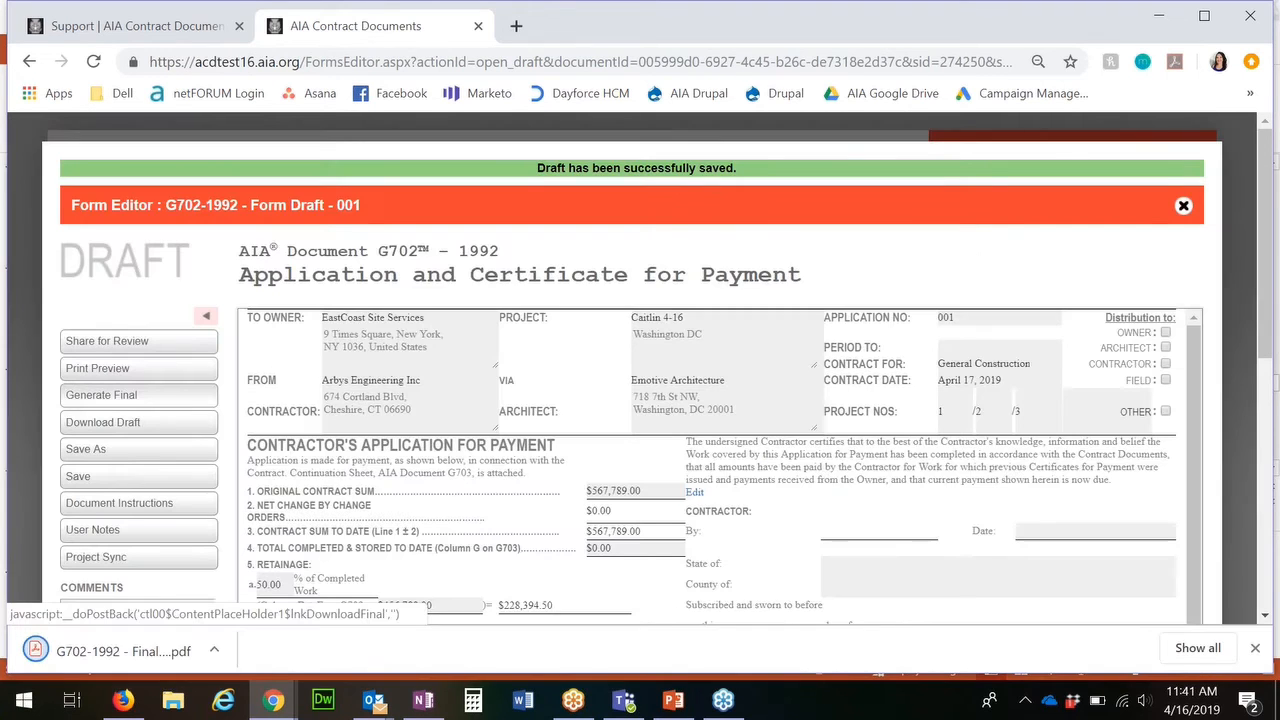
left_click(112, 654)
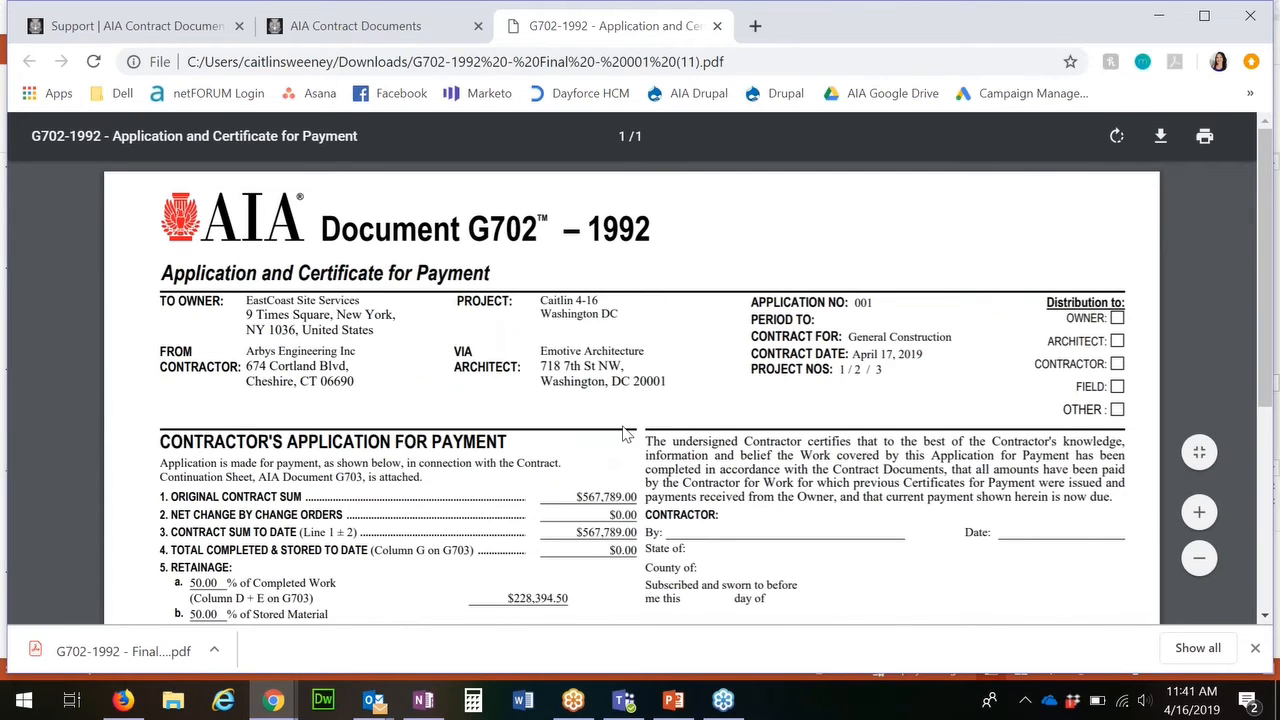
scroll(648, 420, "down", 3)
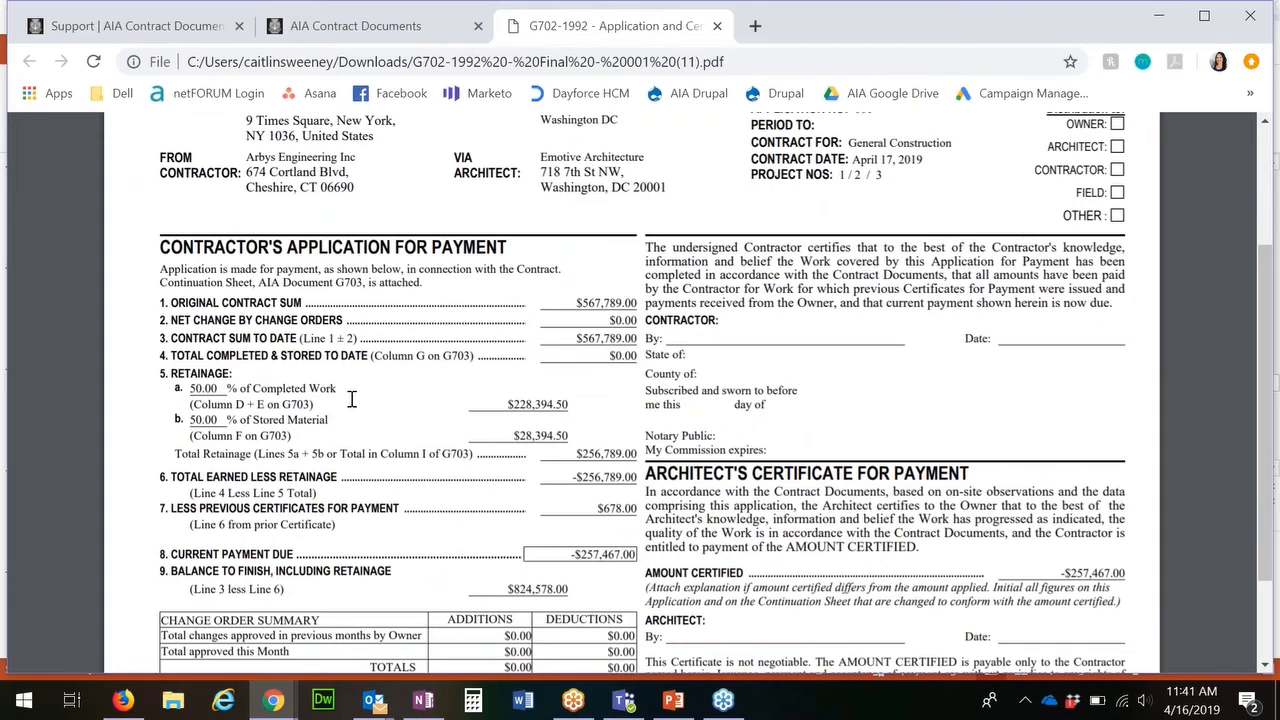
scroll(608, 508, "down", 3)
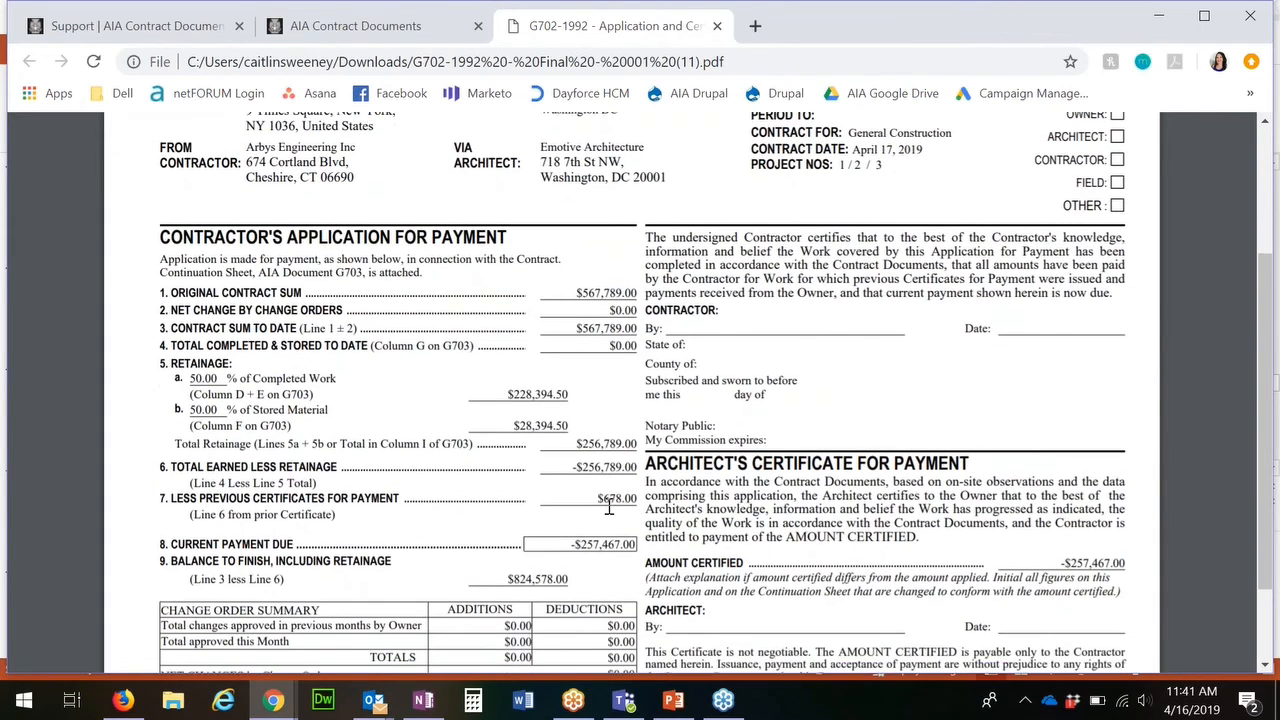
scroll(608, 508, "up", 7)
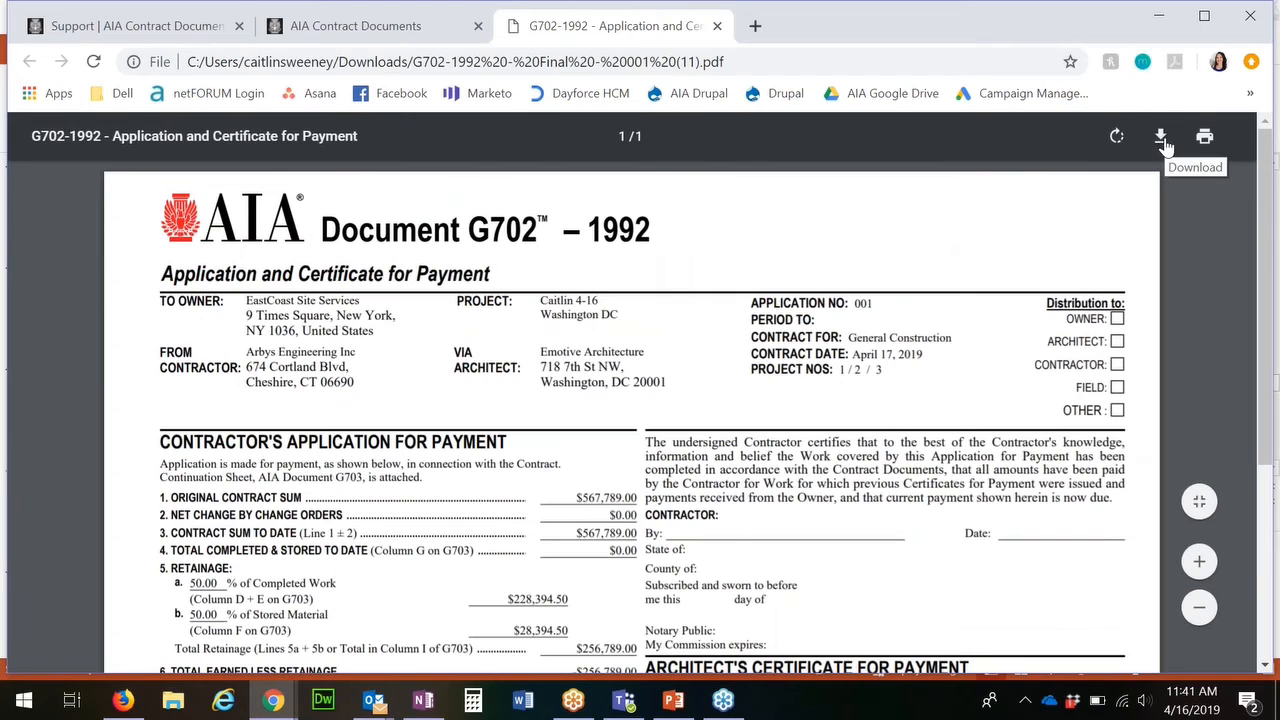
left_click(716, 27)
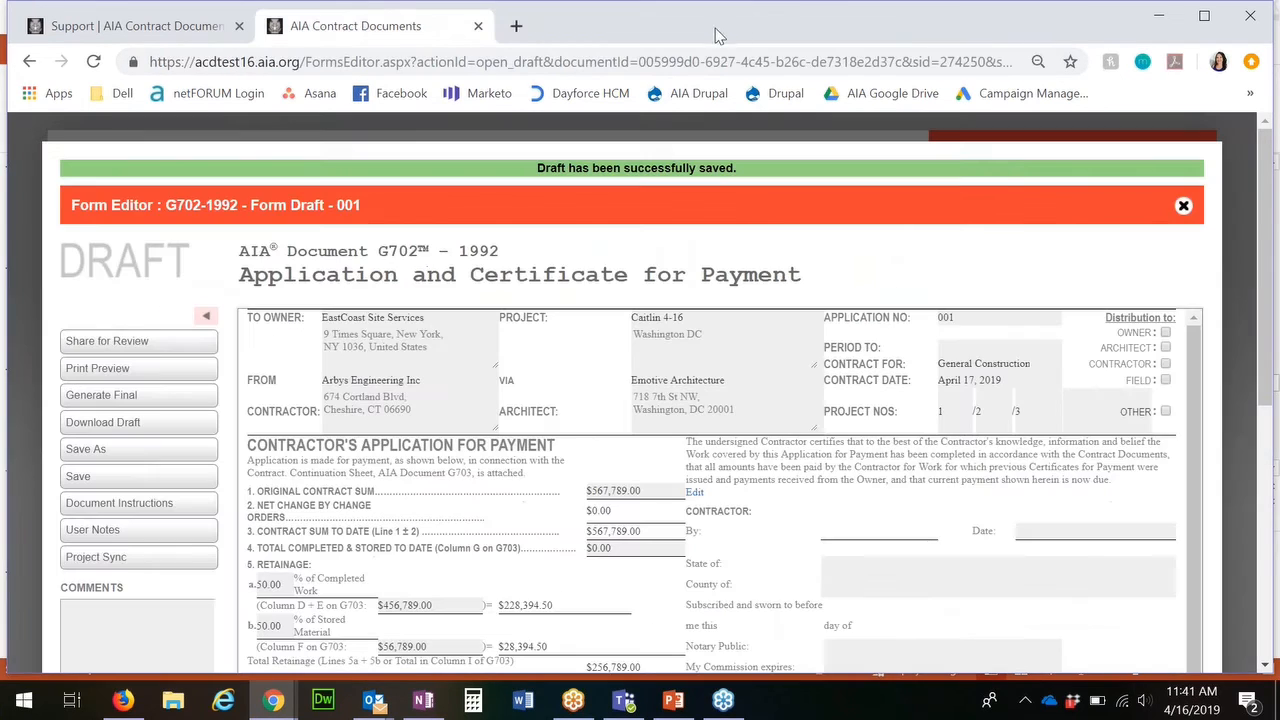
Close the G702-1992 form editor and look over the project's list of draft and finalized documents
left_click(1183, 208)
left_click(666, 436)
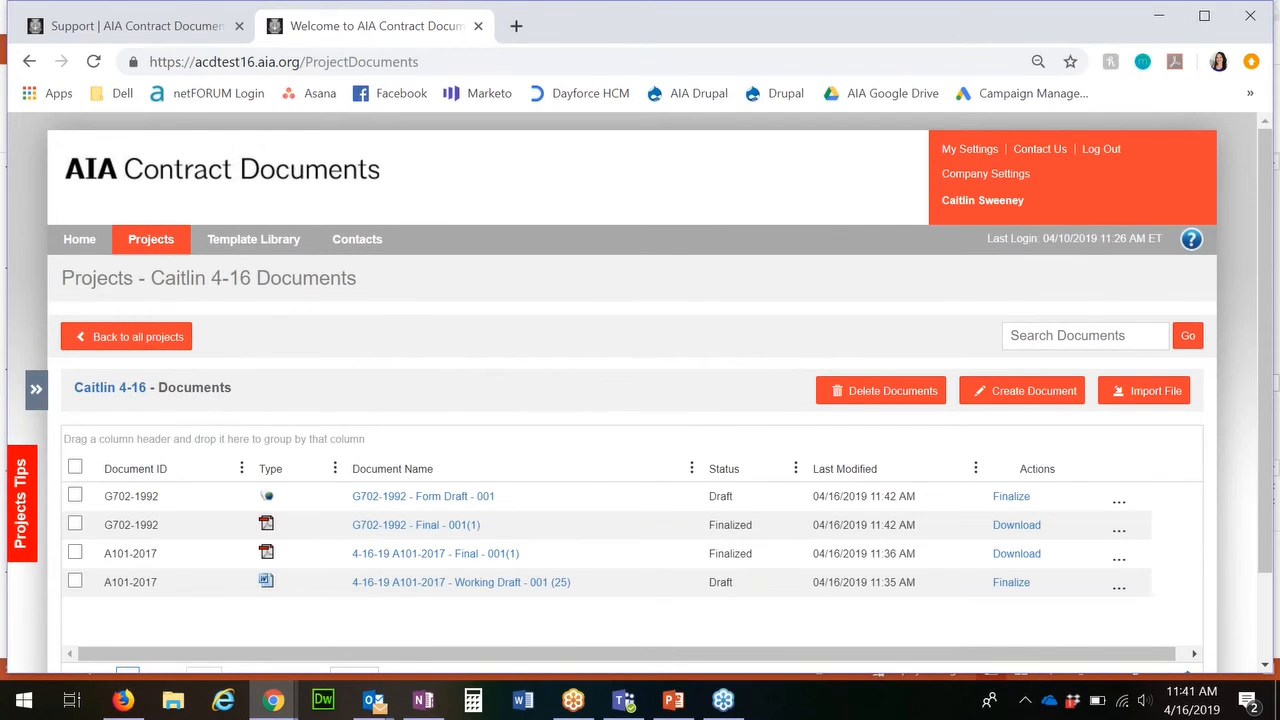
scroll(430, 450, "down", 2)
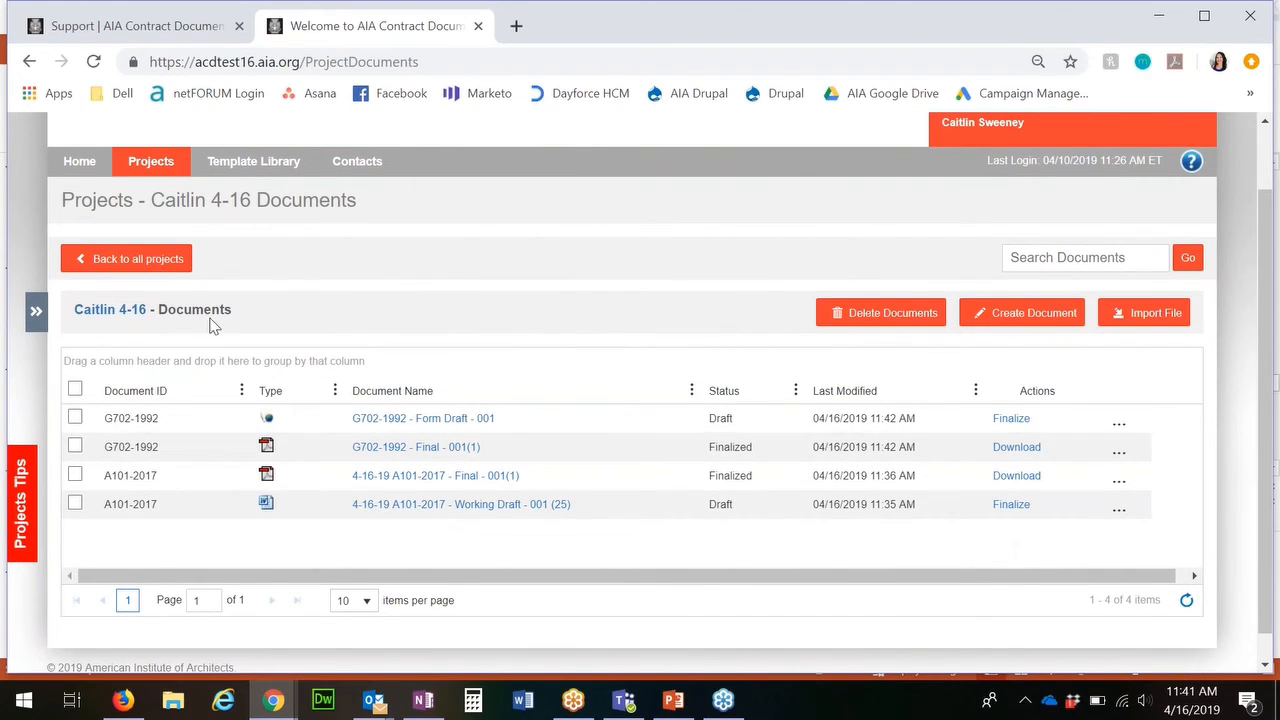
Return to the overview of all projects and review the current project's details and recent documents
left_click(160, 260)
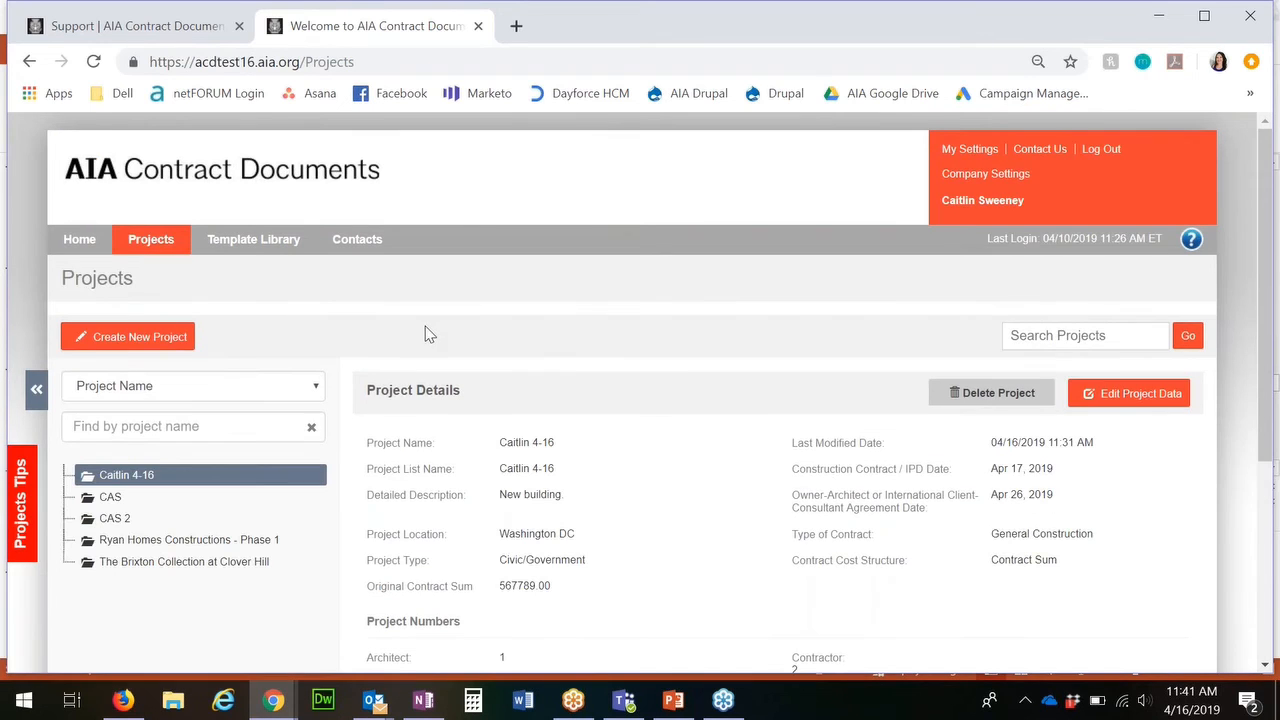
scroll(555, 450, "down", 3)
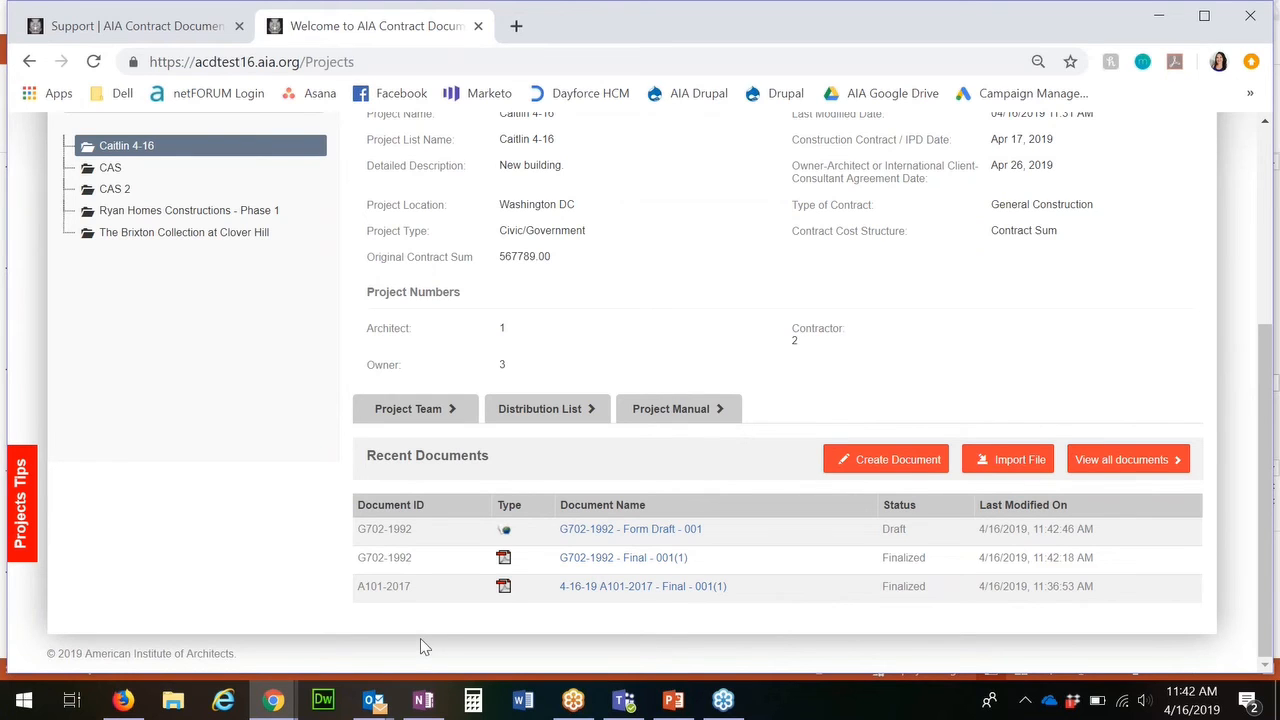
scroll(473, 290, "up", 2)
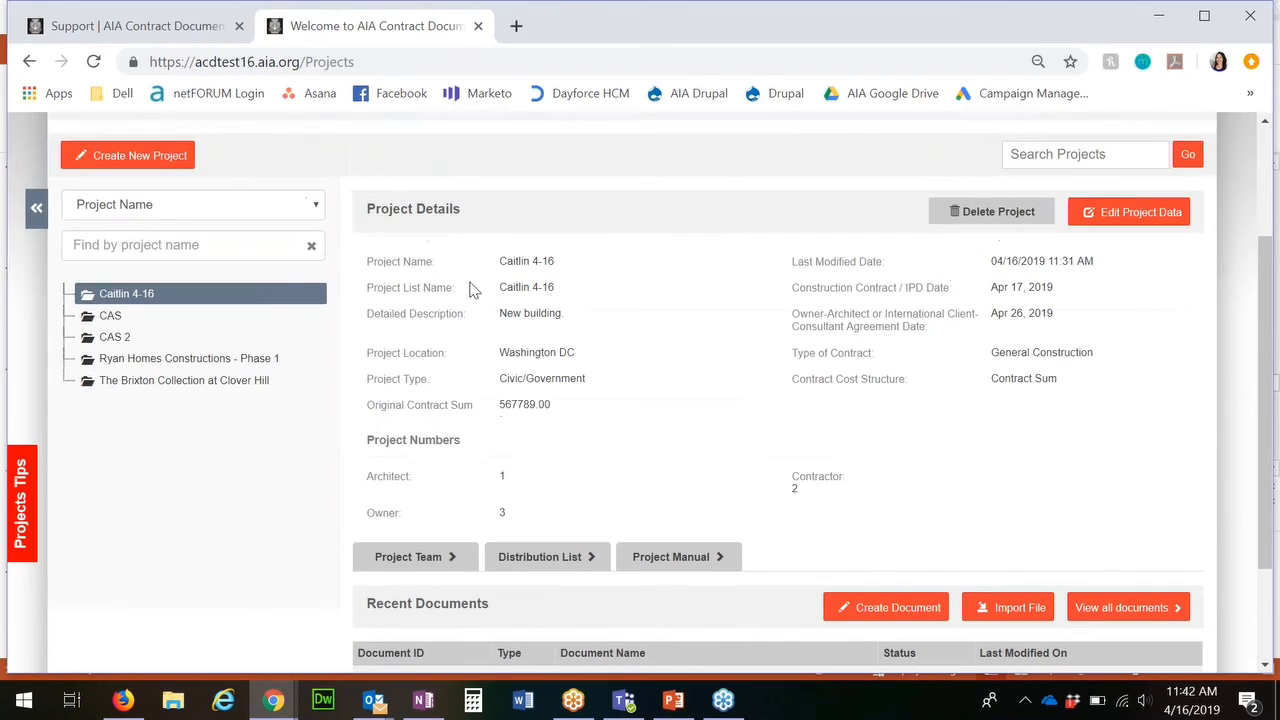
Start a project manual for the current project containing its finalized A101-2017 and G702-1992 PDFs, with the G702-1992 placed first
scroll(474, 290, "down", 1)
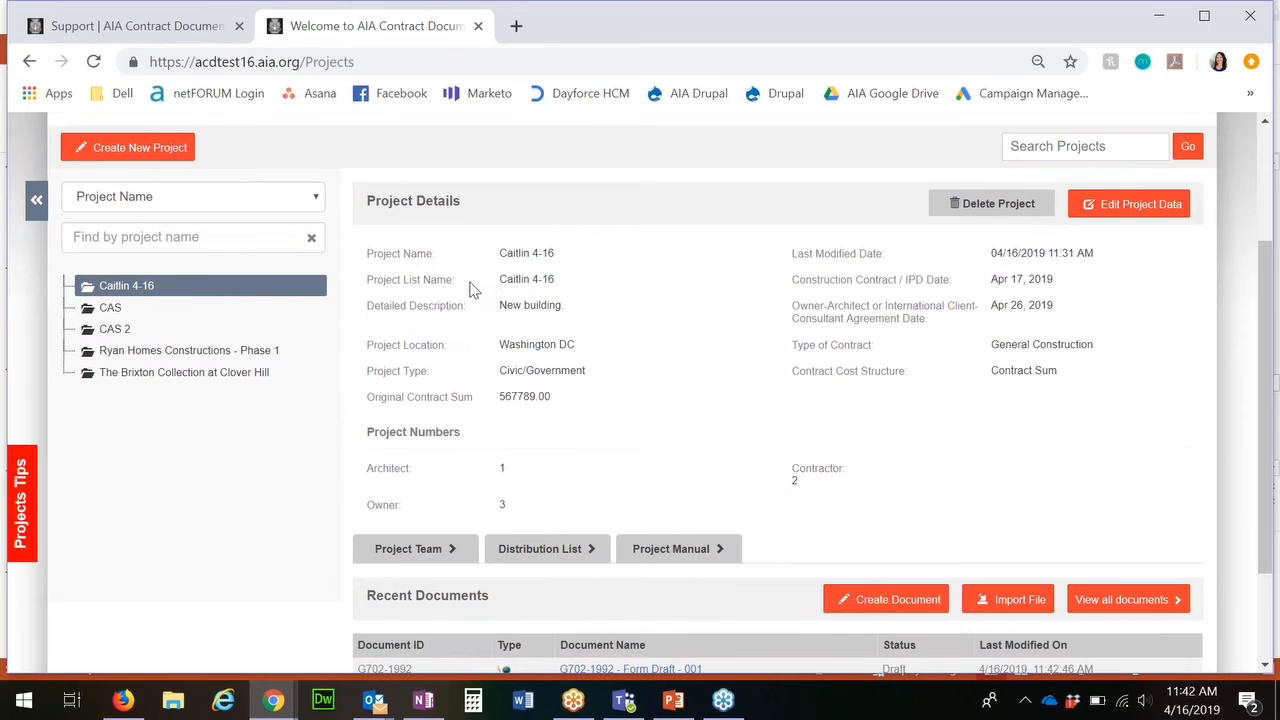
scroll(473, 290, "down", 2)
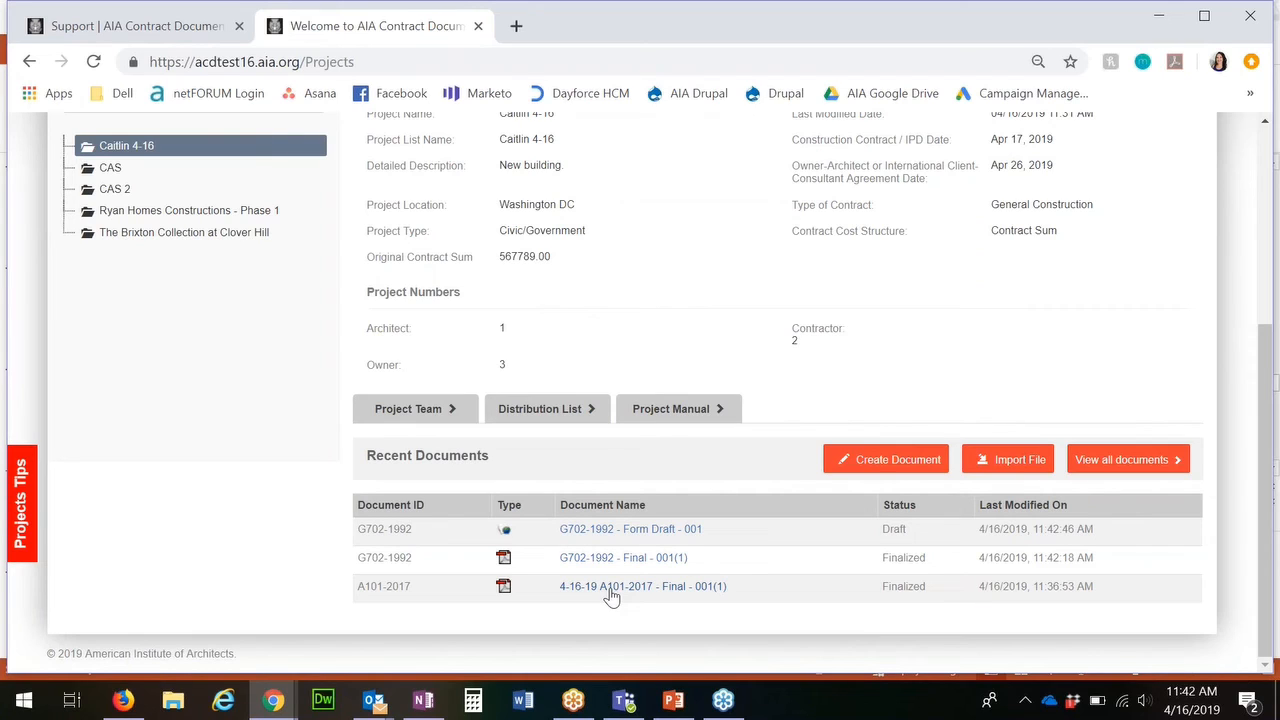
left_click(668, 410)
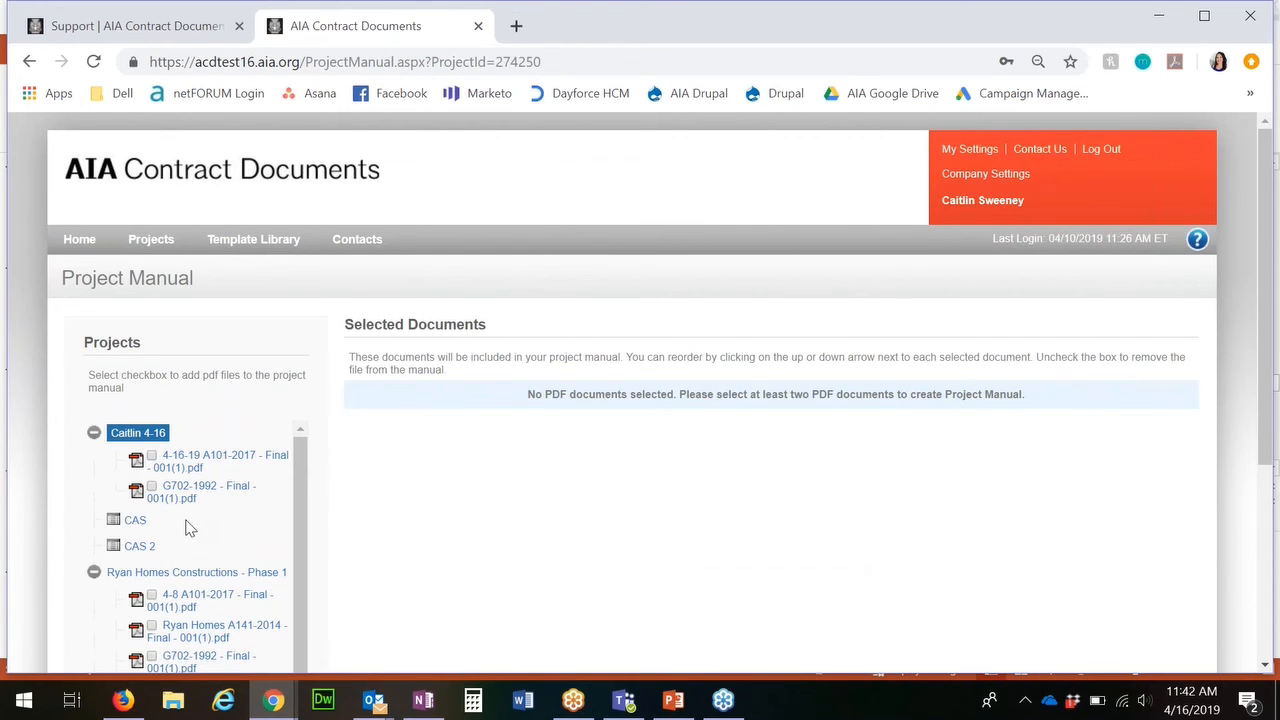
left_click(152, 457)
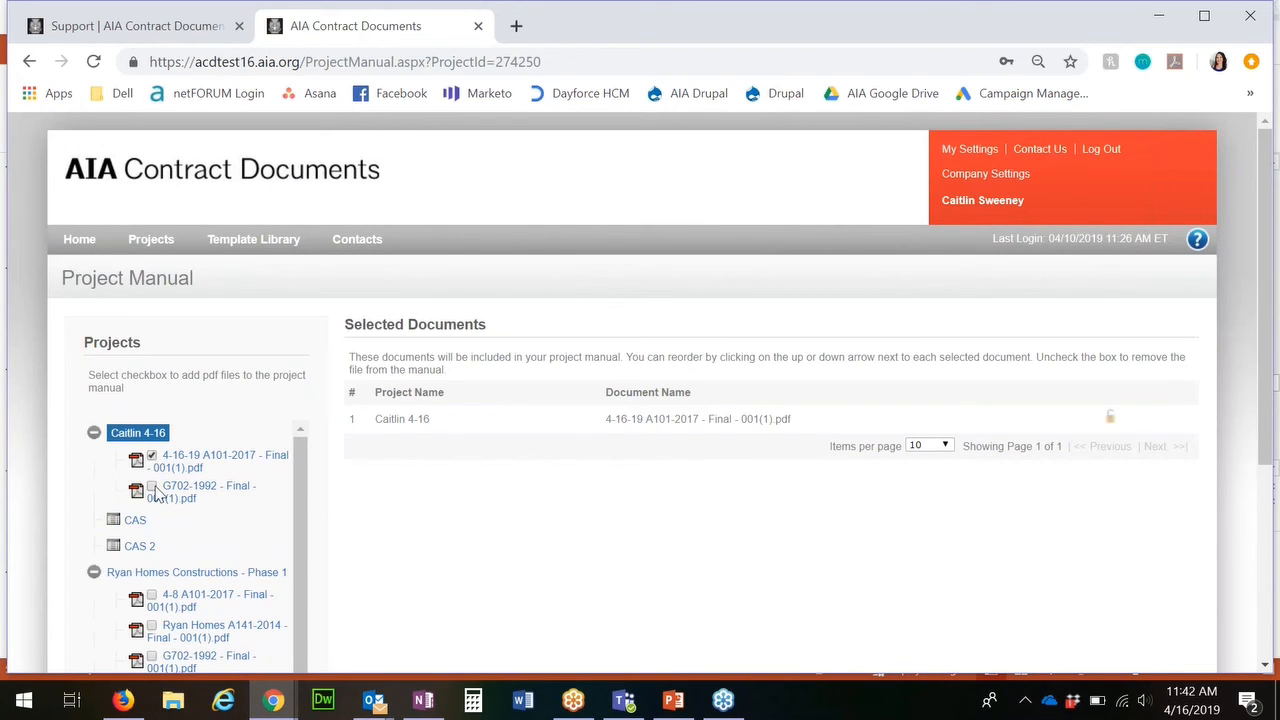
left_click(153, 487)
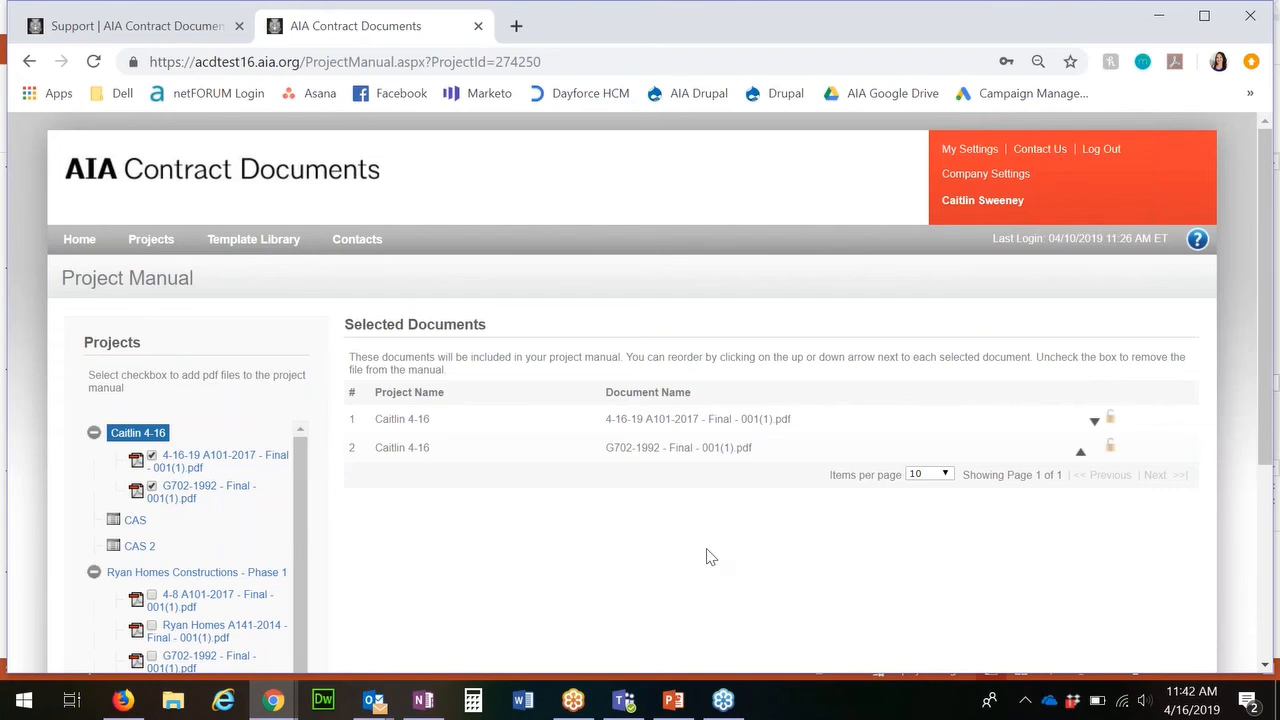
left_click(1081, 455)
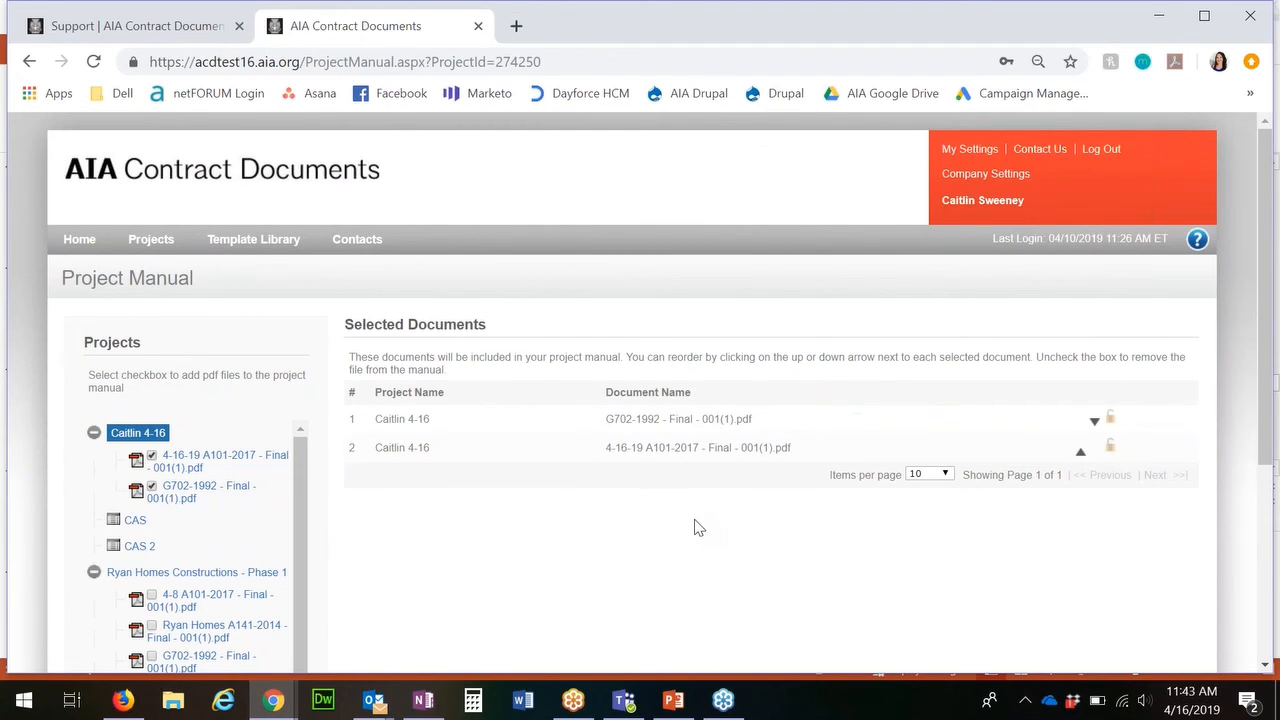
Create the project manual PDF under the suggested file name and return to the projects overview
scroll(696, 526, "down", 3)
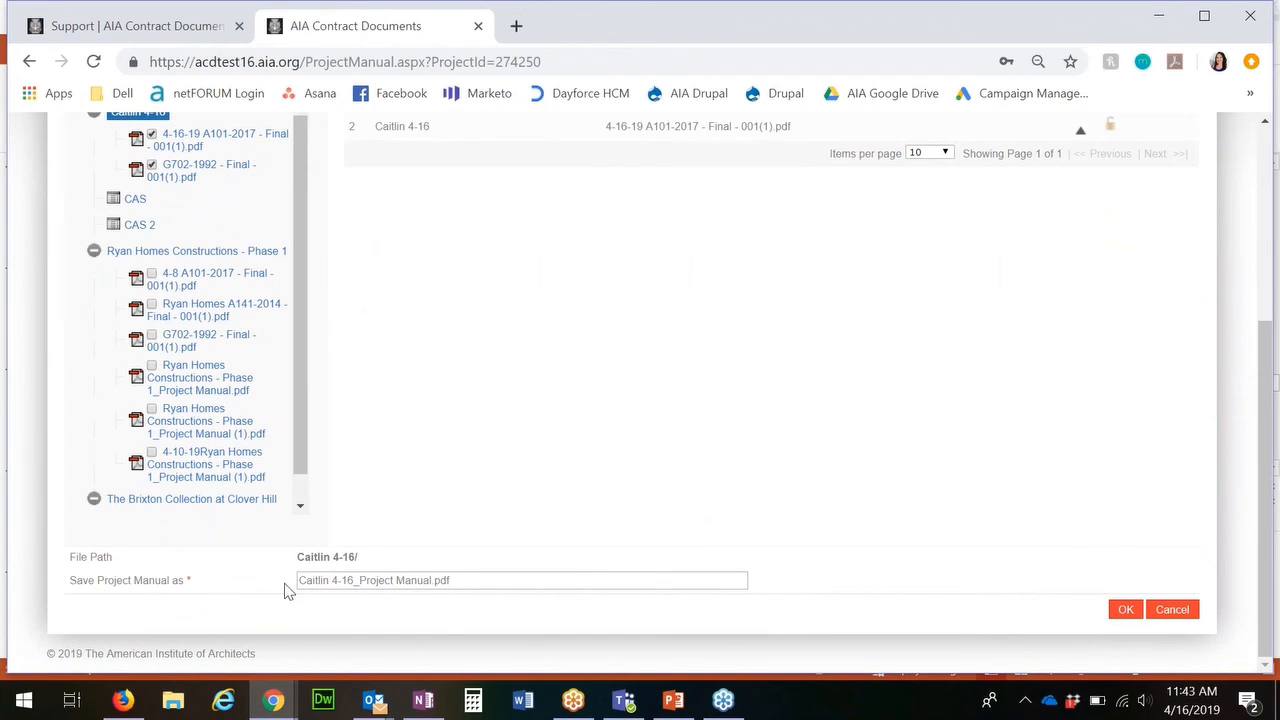
left_click(1124, 612)
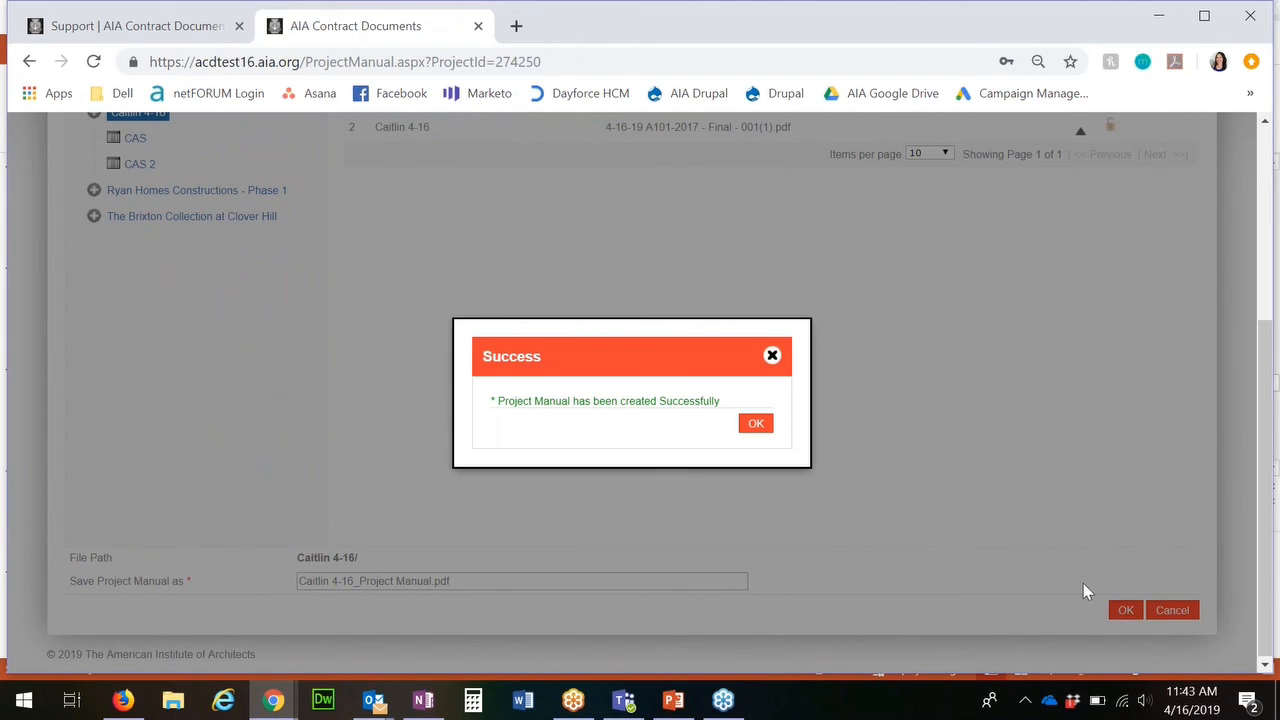
left_click(753, 424)
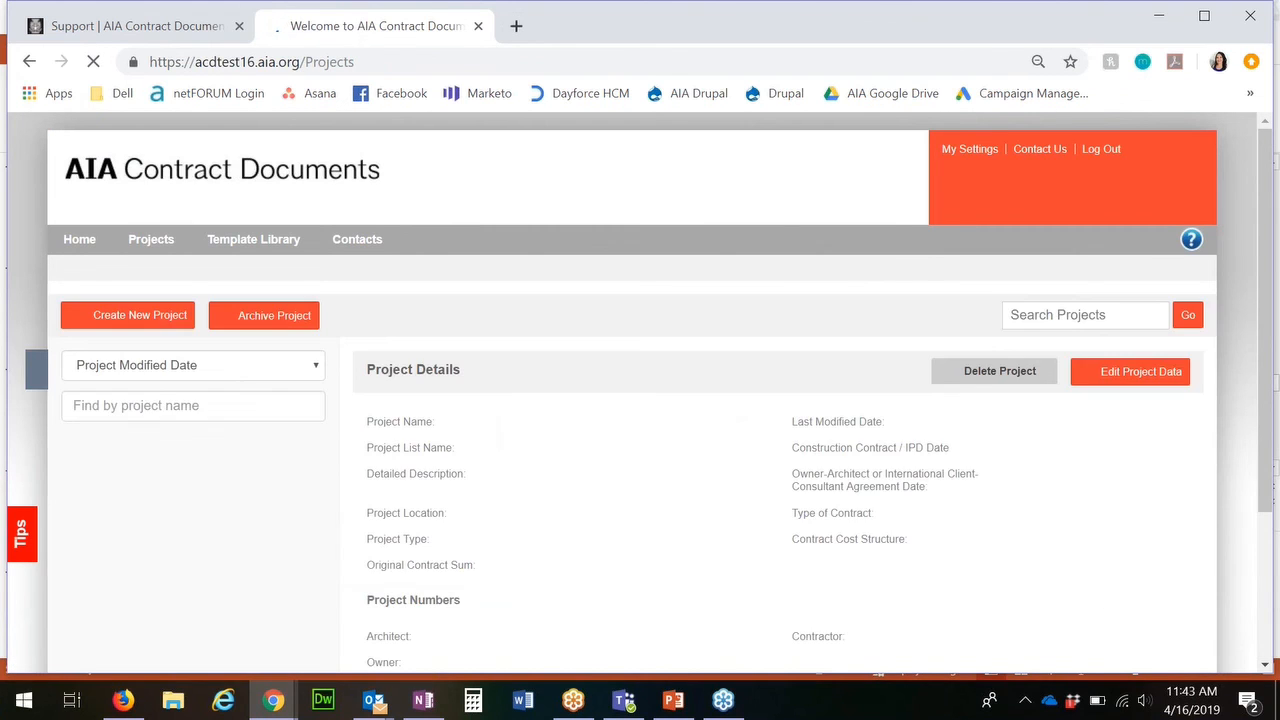
Download the new project manual from the project's recent documents and open the PDF for viewing
scroll(632, 392, "down", 2)
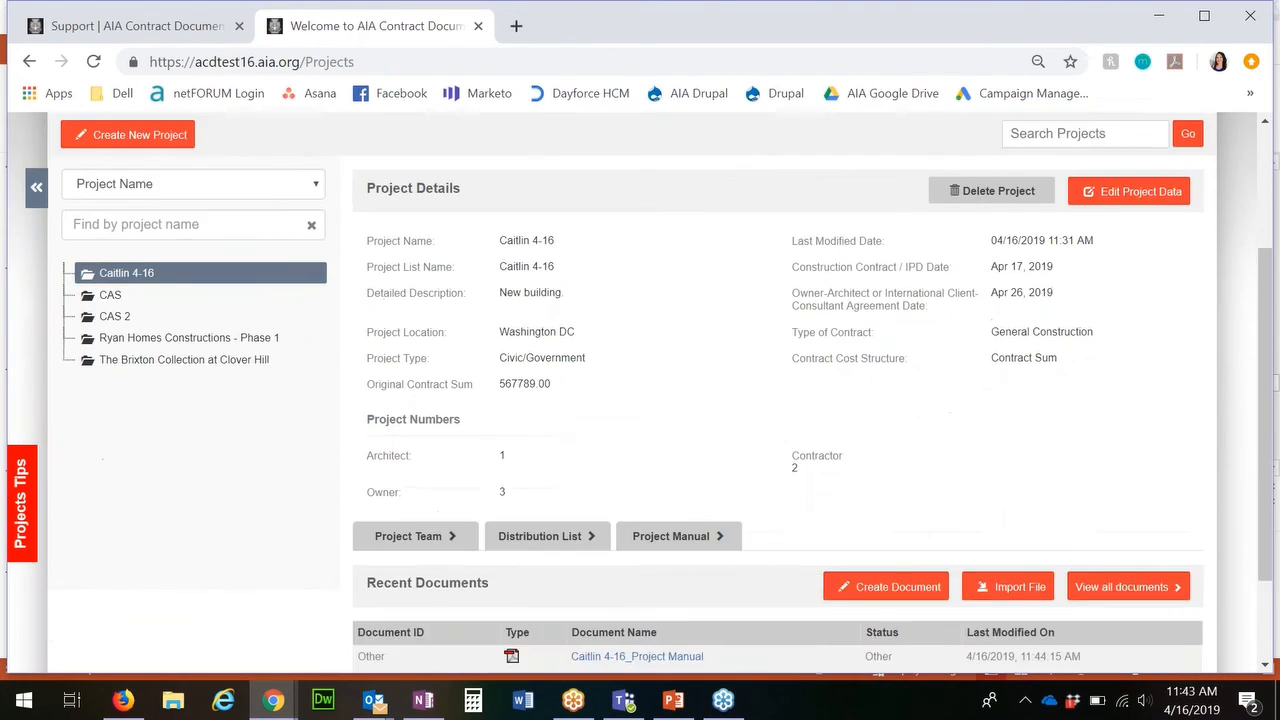
scroll(750, 426, "down", 2)
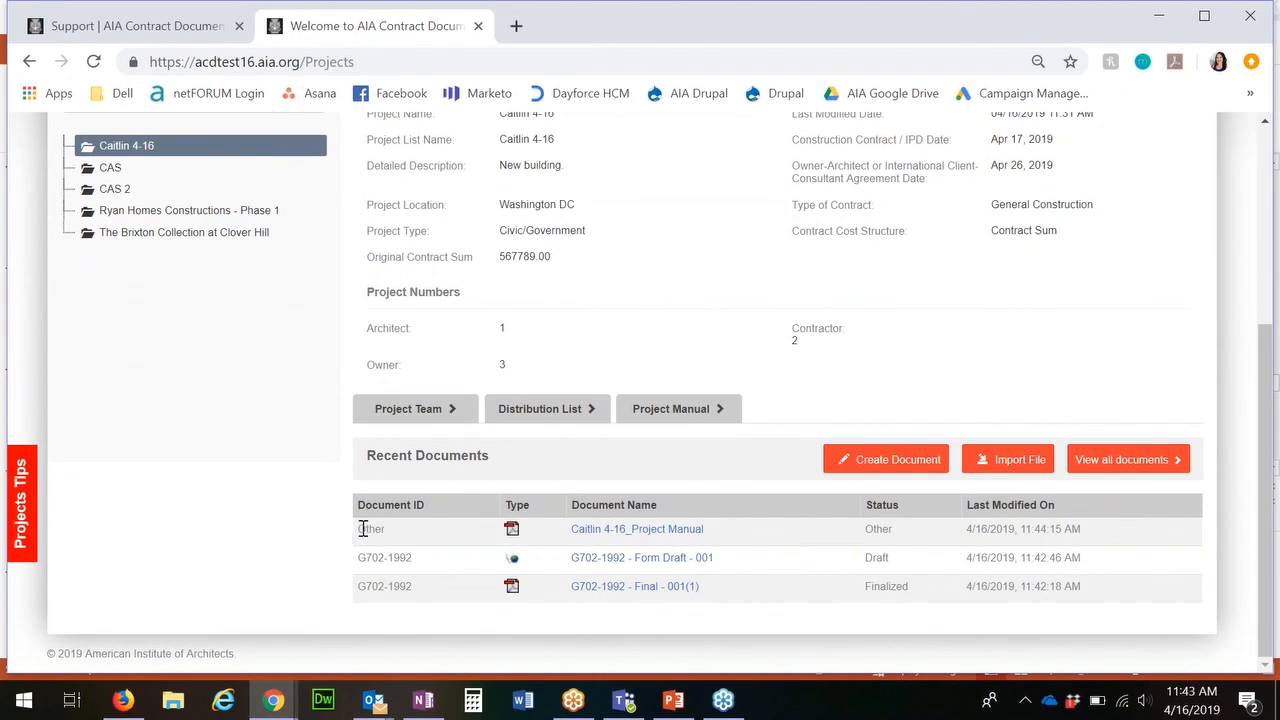
left_click(660, 538)
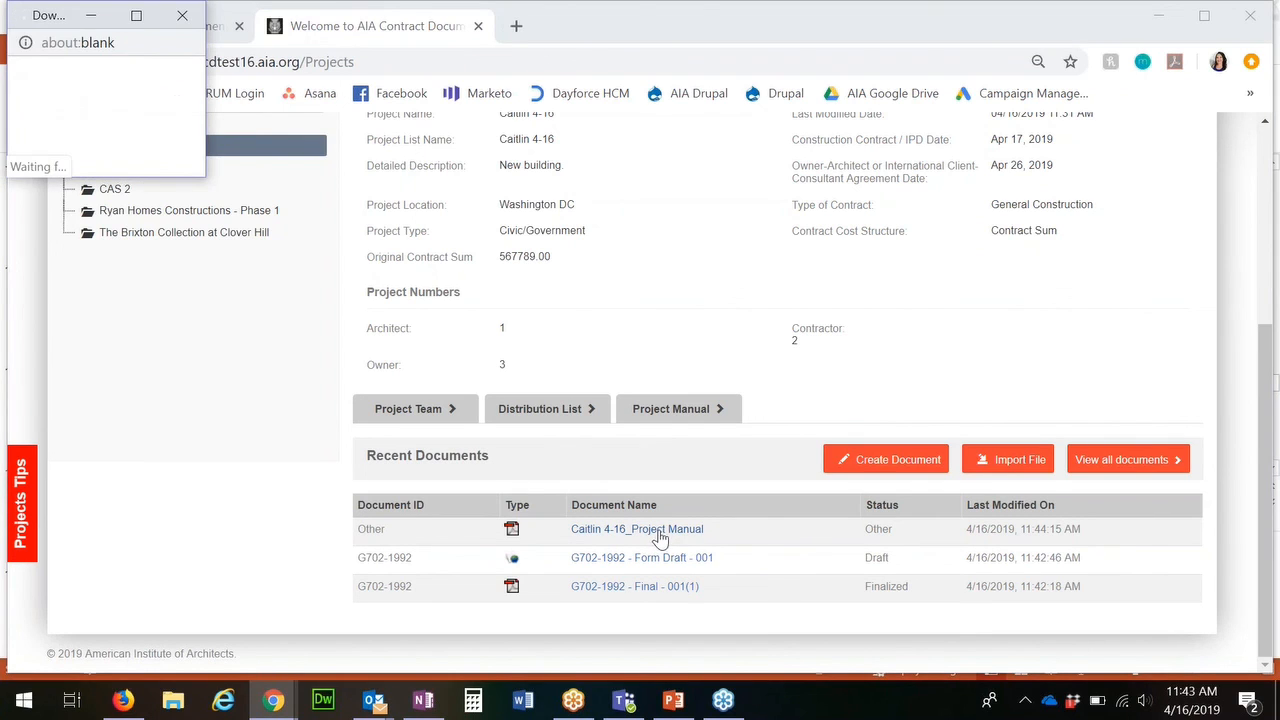
left_click_drag(207, 178, 507, 267)
left_click(150, 247)
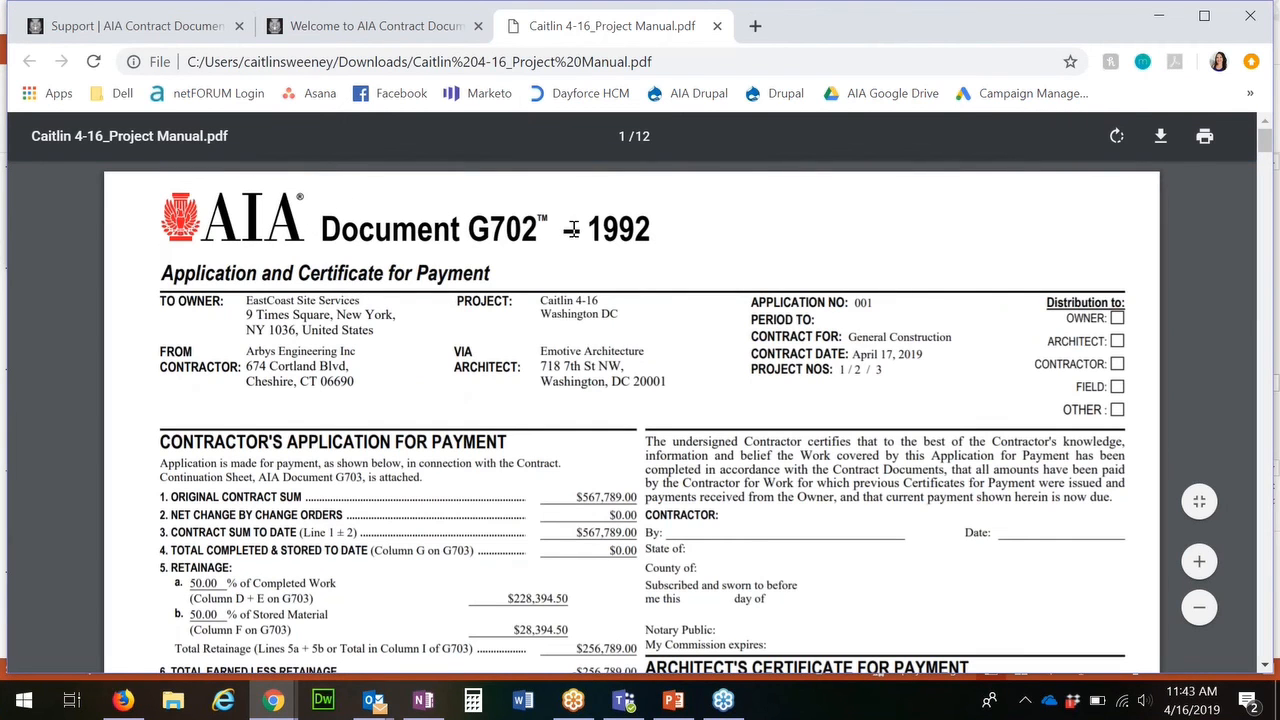
Check the order of the G702-1992 and A101-2017 documents in the combined manual, and close the PDF
scroll(669, 300, "down", 12)
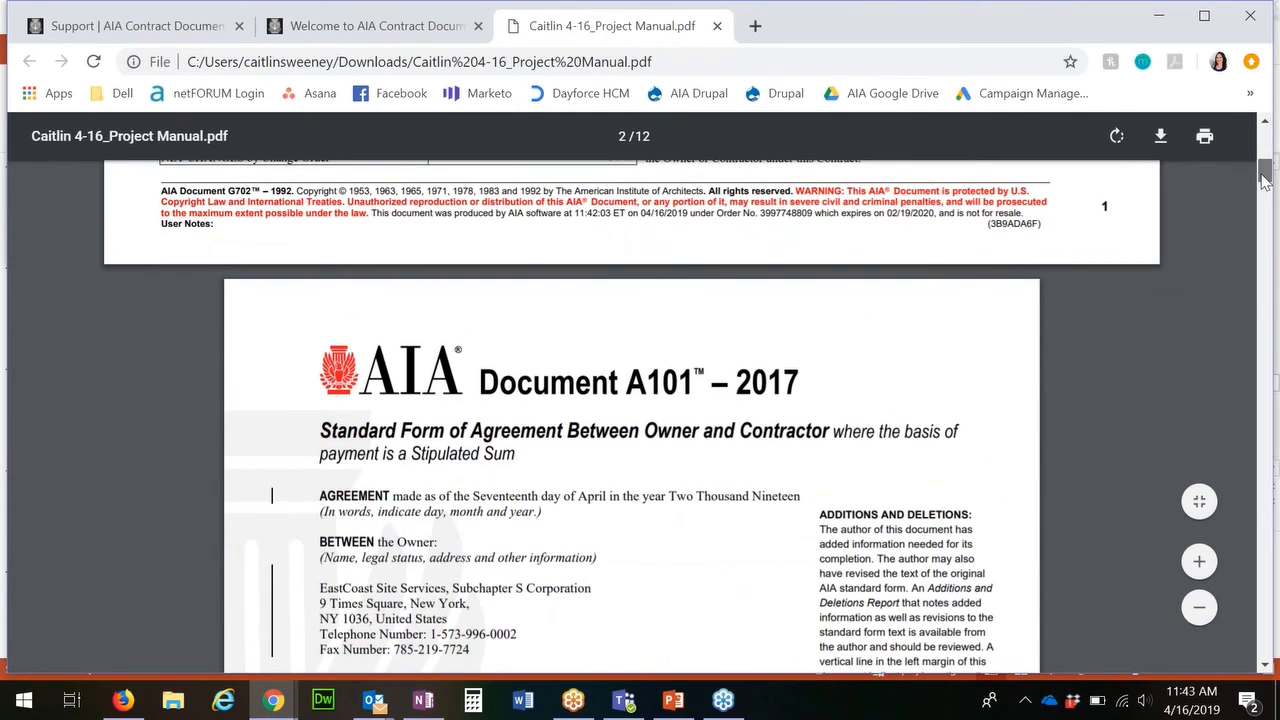
left_click_drag(1265, 180, 1238, 135)
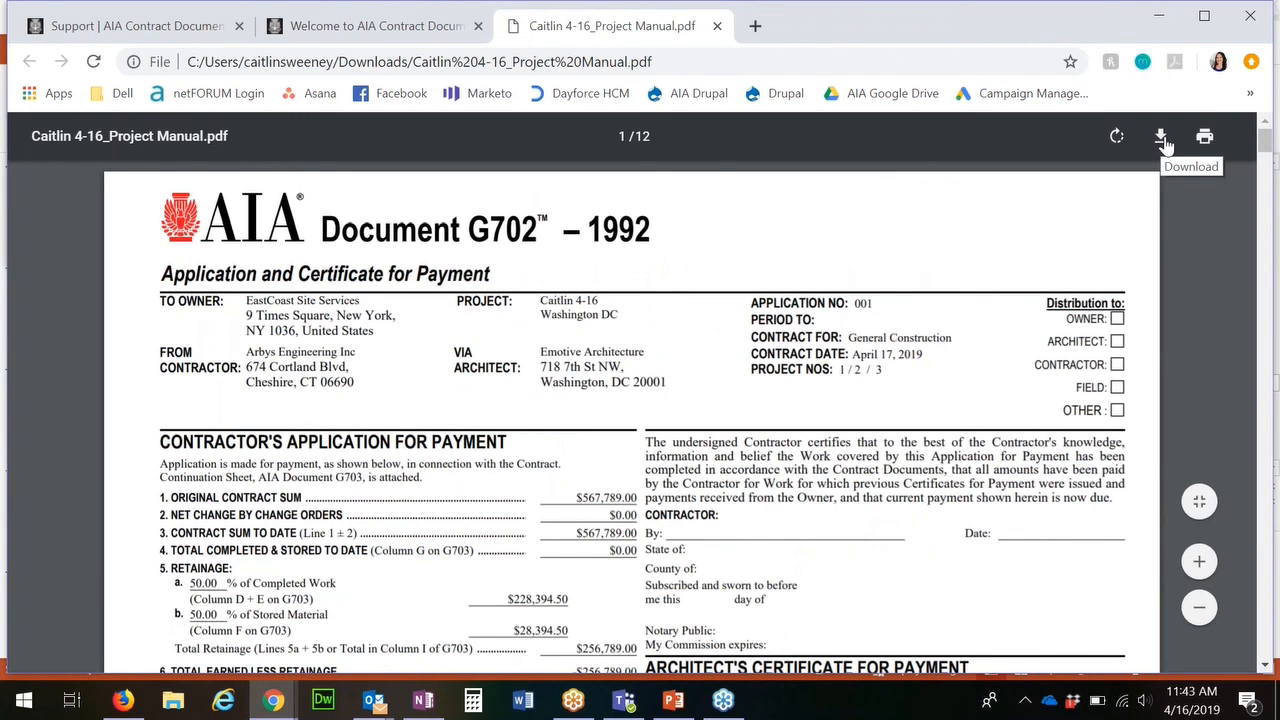
left_click(717, 27)
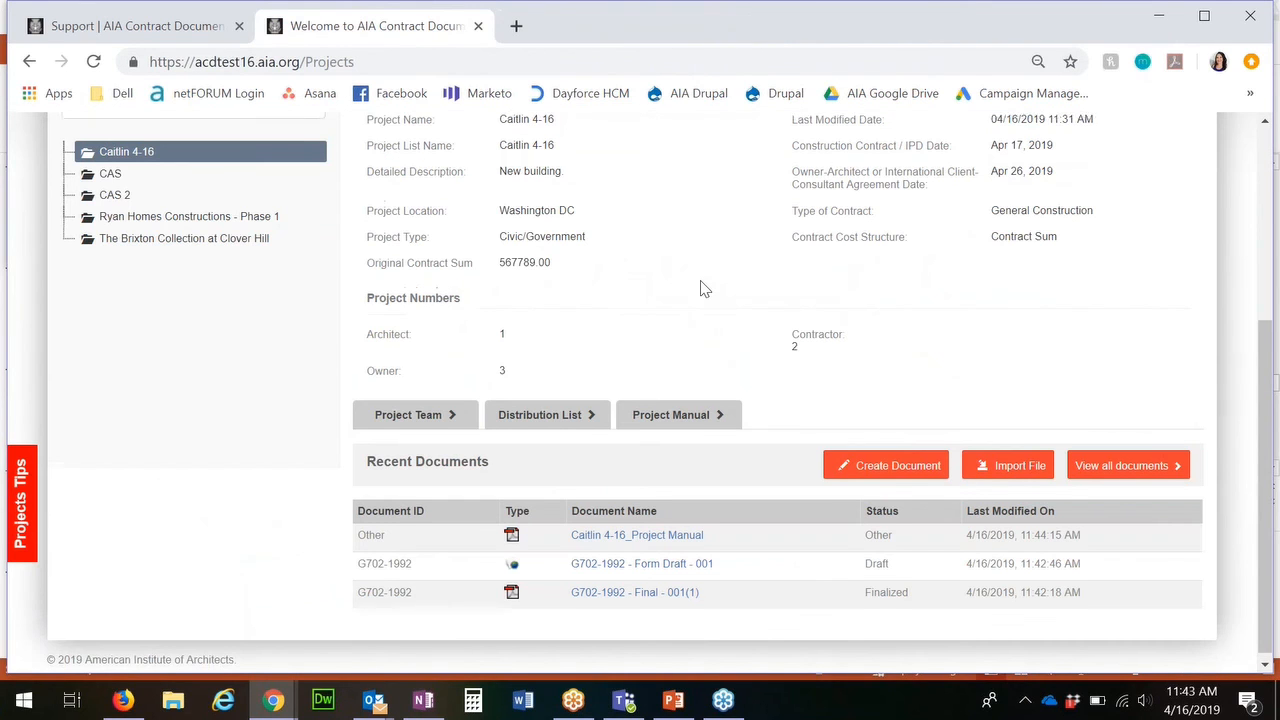